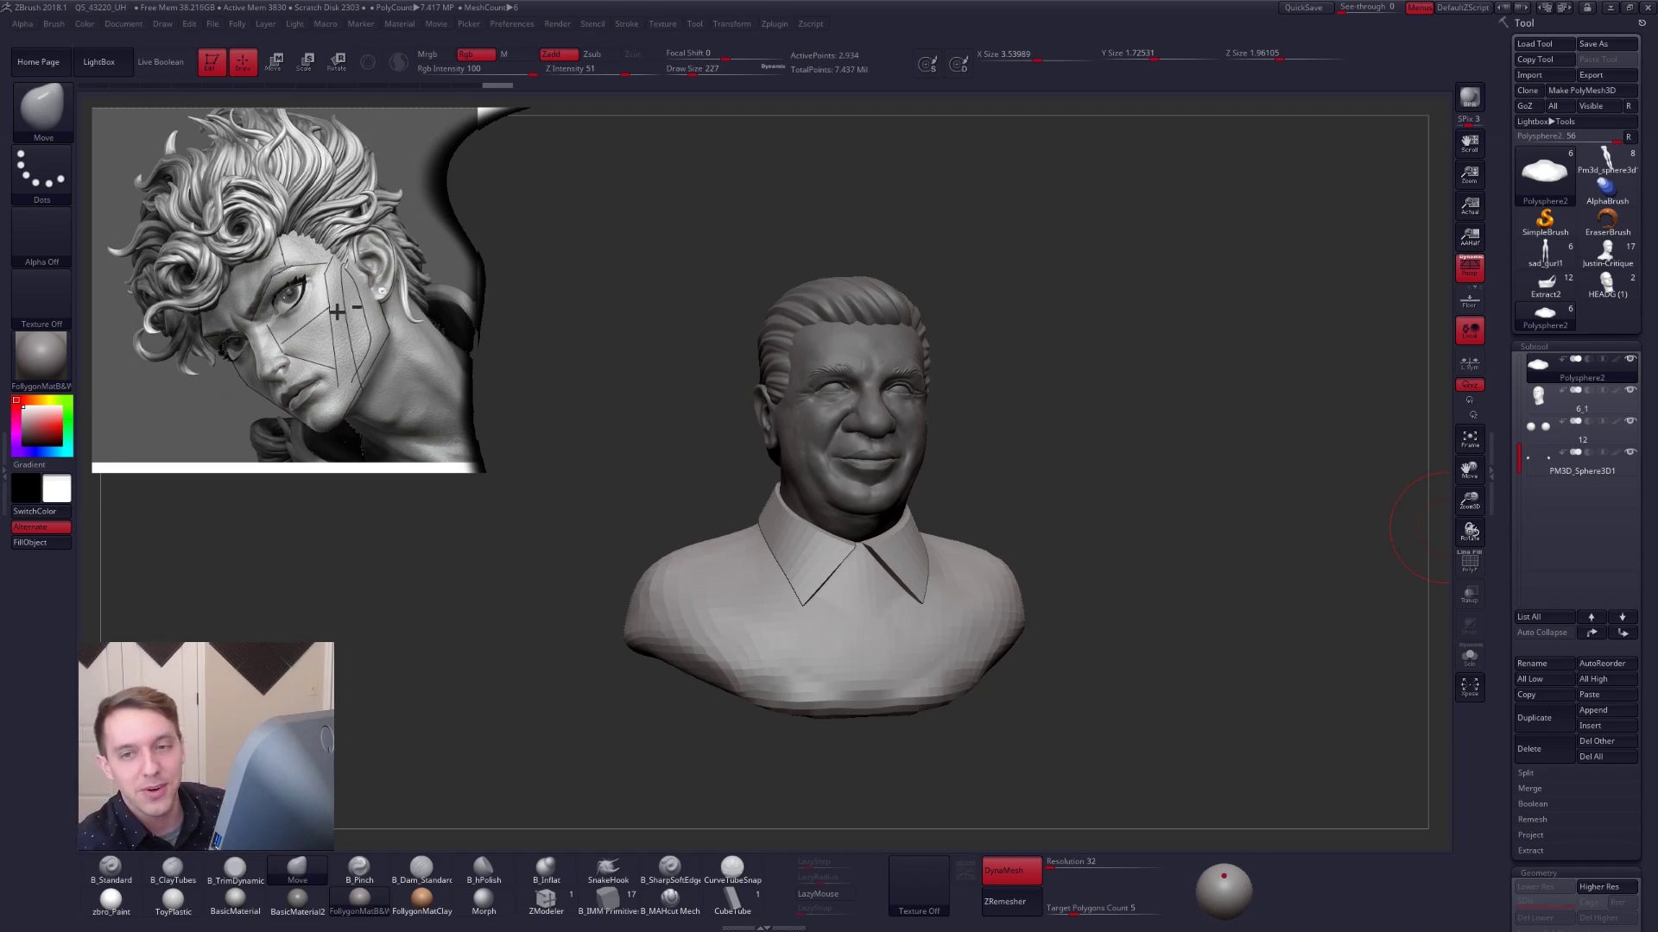
# Switch to the HEADG (1) head model and view it from a three-quarter angle.
pyautogui.click(1606, 283)
pyautogui.moveTo(1168, 500); pyautogui.dragTo(1158, 593)
pyautogui.moveTo(1197, 730)
pyautogui.mouseDown()
pyautogui.moveTo(1184, 740)
pyautogui.moveTo(1208, 740)
pyautogui.moveTo(1192, 696)
pyautogui.moveTo(1184, 789)
pyautogui.moveTo(1176, 727)
pyautogui.mouseUp()
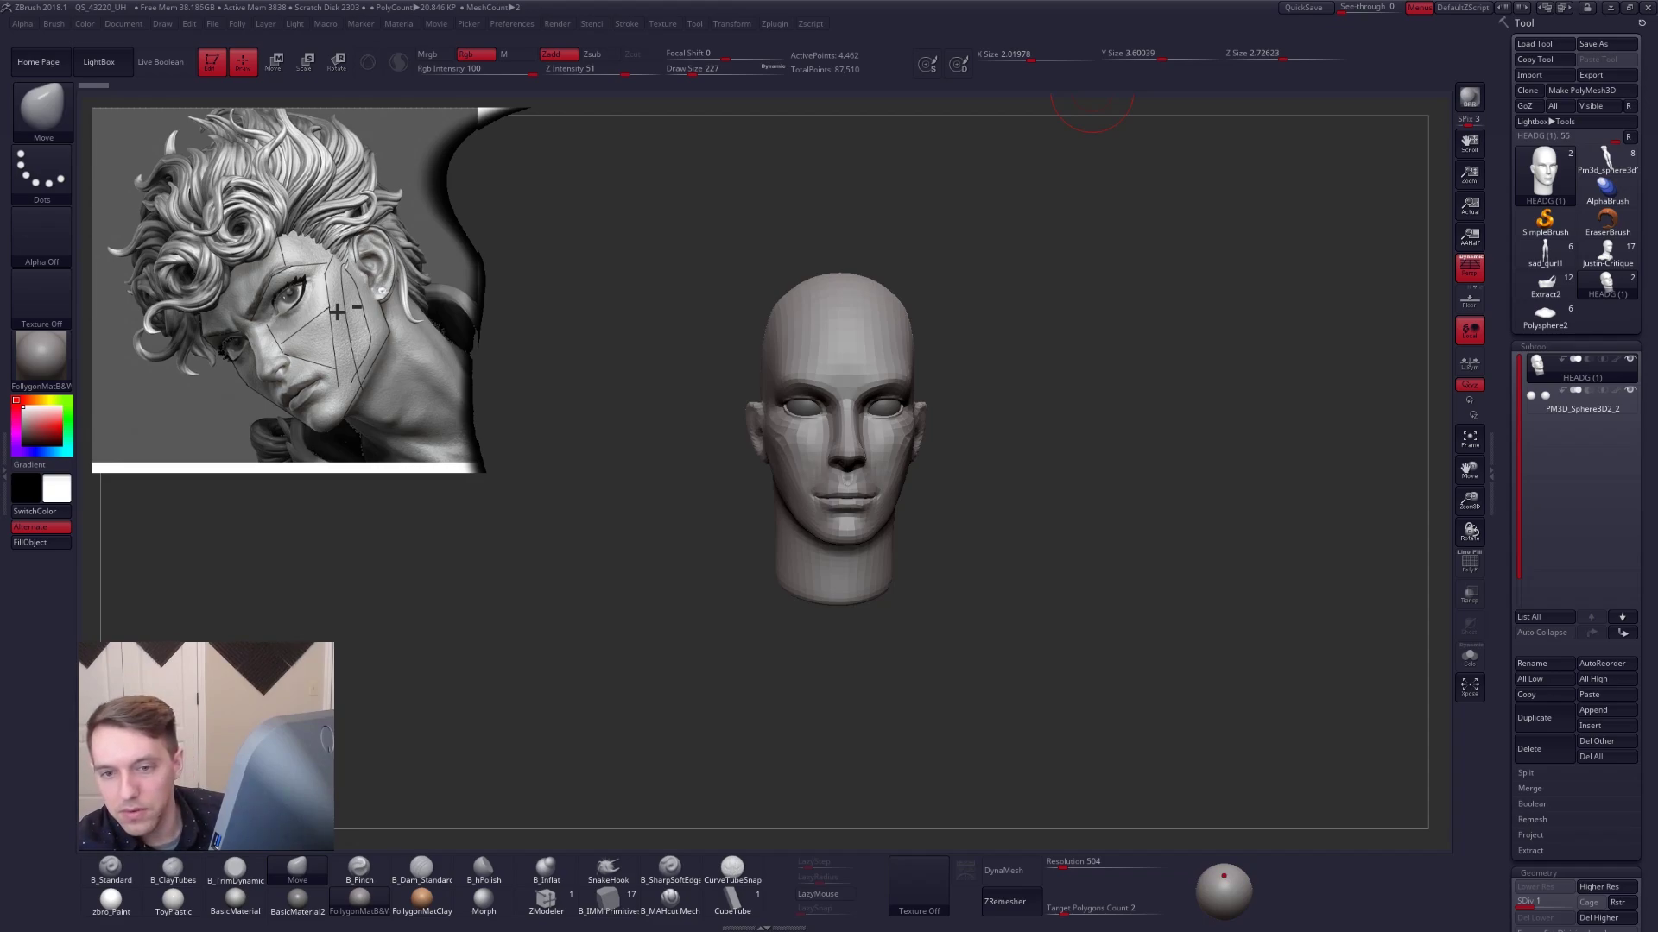
pyautogui.keyDown('shift'); pyautogui.moveTo(1129, 395); pyautogui.dragTo(1024, 389); pyautogui.keyUp('shift')
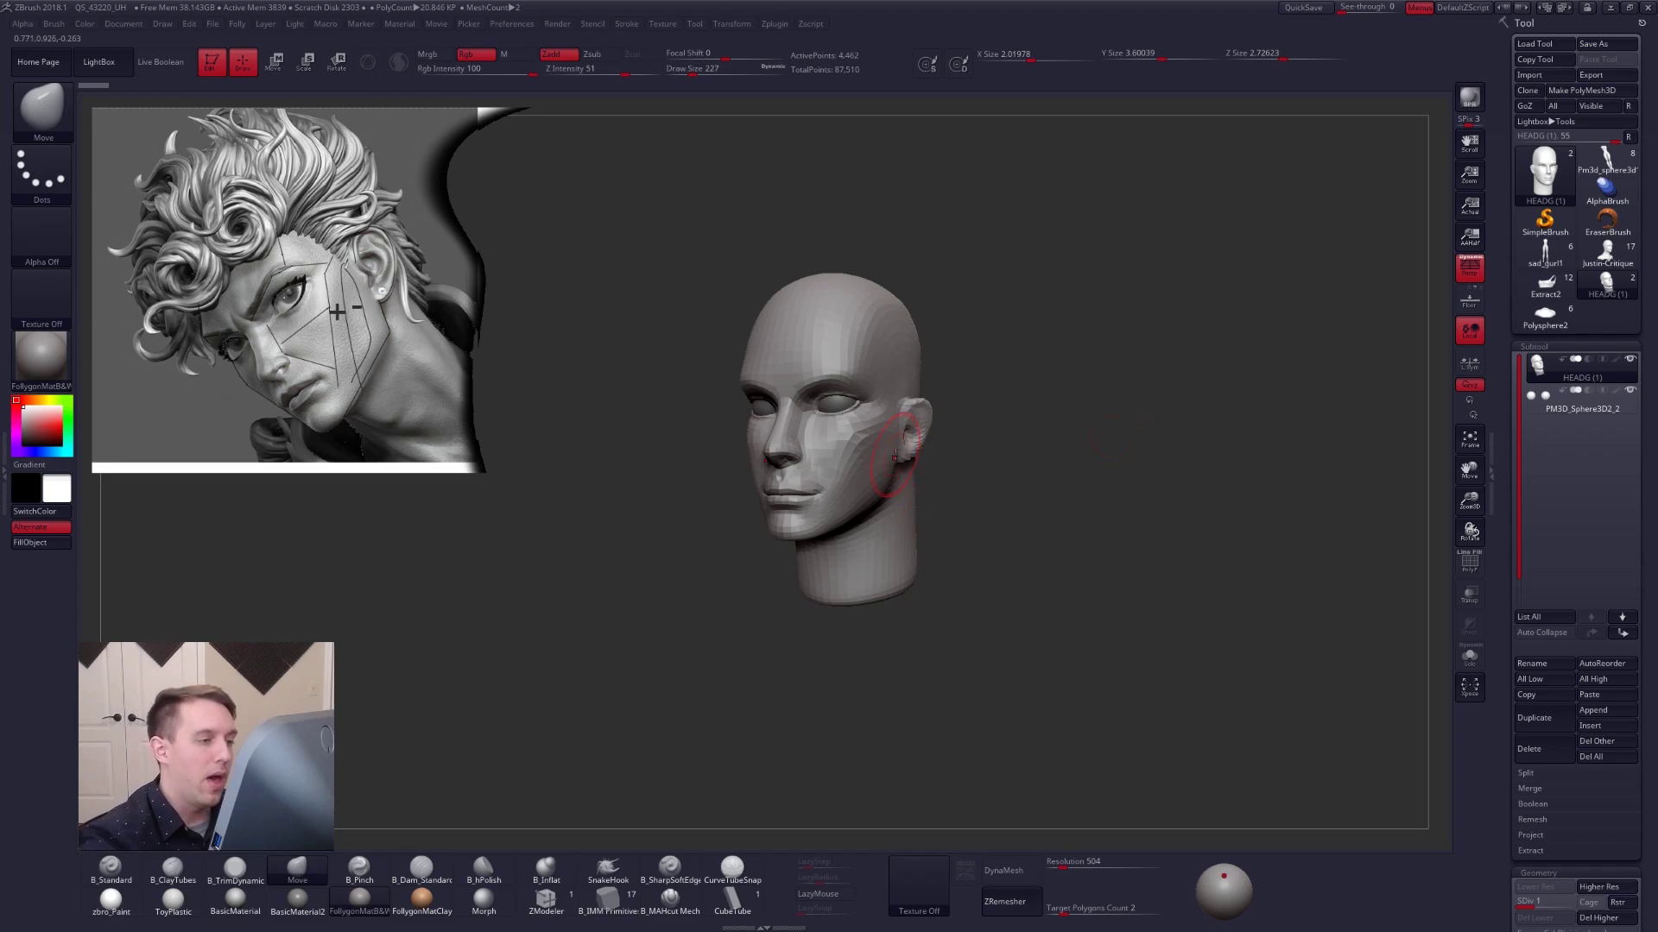
# Face the head from the front, turn off perspective and set the brush draw size to 447.
pyautogui.moveTo(1112, 436); pyautogui.dragTo(1153, 432)
pyautogui.keyDown('shift'); pyautogui.moveTo(954, 449); pyautogui.dragTo(971, 449); pyautogui.keyUp('shift')
pyautogui.press('space')
pyautogui.moveTo(926, 451)
pyautogui.mouseDown()
pyautogui.moveTo(931, 528)
pyautogui.moveTo(936, 503)
pyautogui.mouseUp()
pyautogui.click(1470, 270)
pyautogui.hotkey('shift', 's')
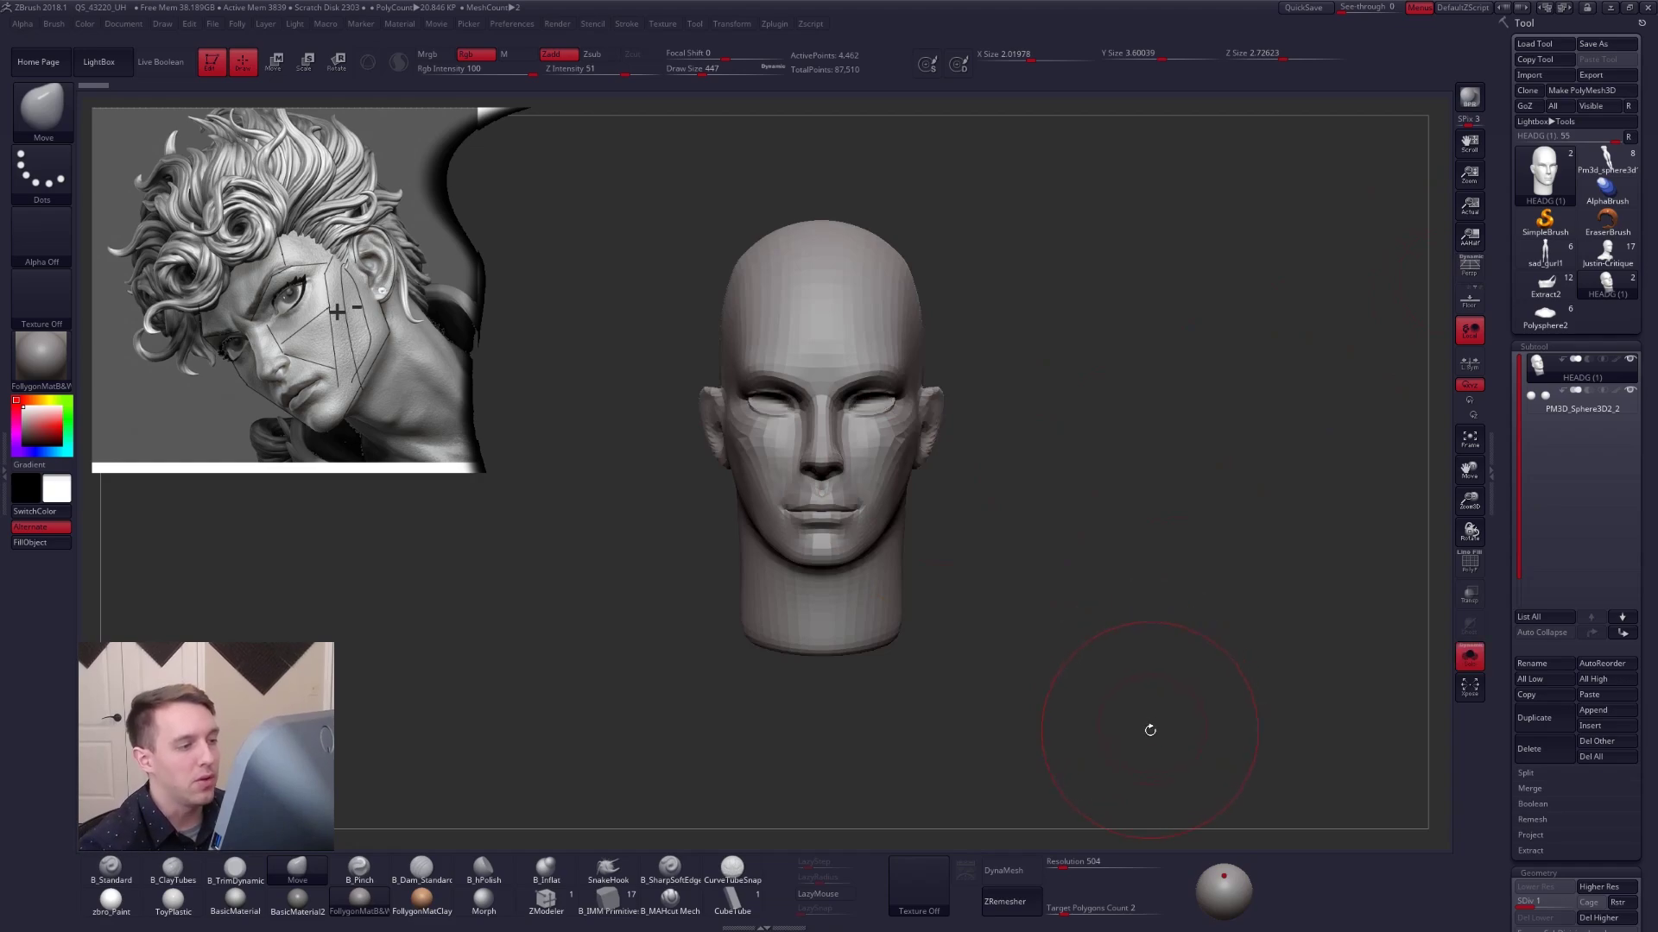
# Compare the neck's width with the head's by drawing a vertical transpose line from the neck's edge up to the skull.
pyautogui.press('w')
pyautogui.keyDown('shift'); pyautogui.moveTo(898, 634); pyautogui.dragTo(898, 239); pyautogui.keyUp('shift')
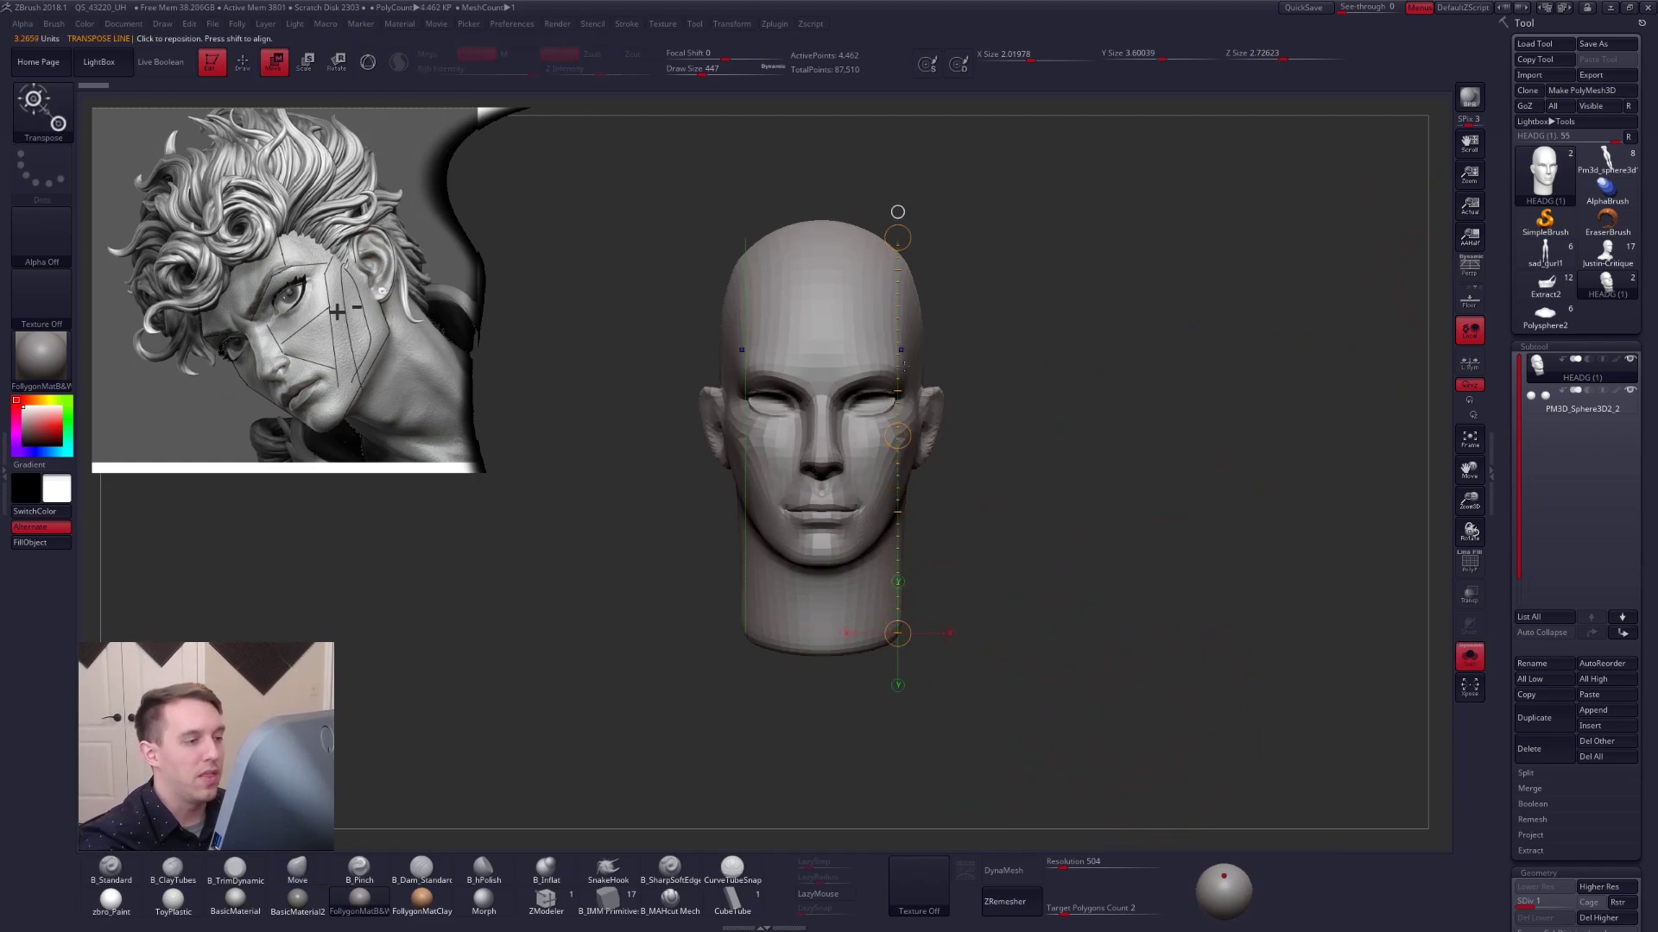
pyautogui.press('q')
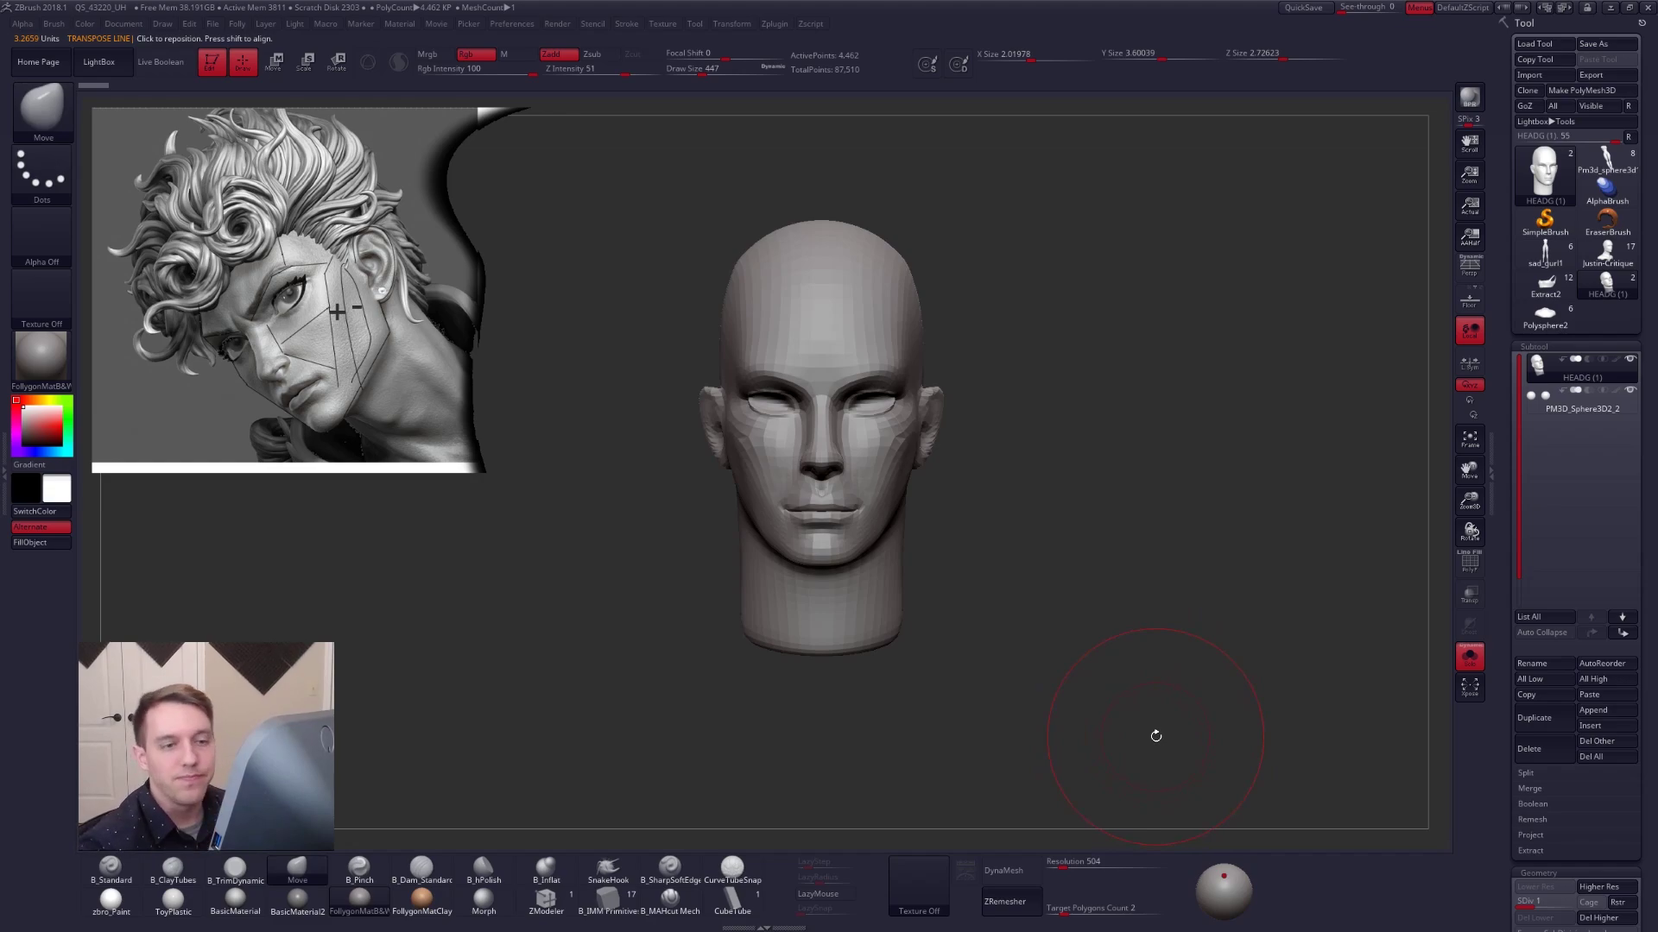
# Try to push the sides of the skull outward with the Move brush, using draw sizes of 252 and 615.
pyautogui.press('space')
pyautogui.click(1188, 541)
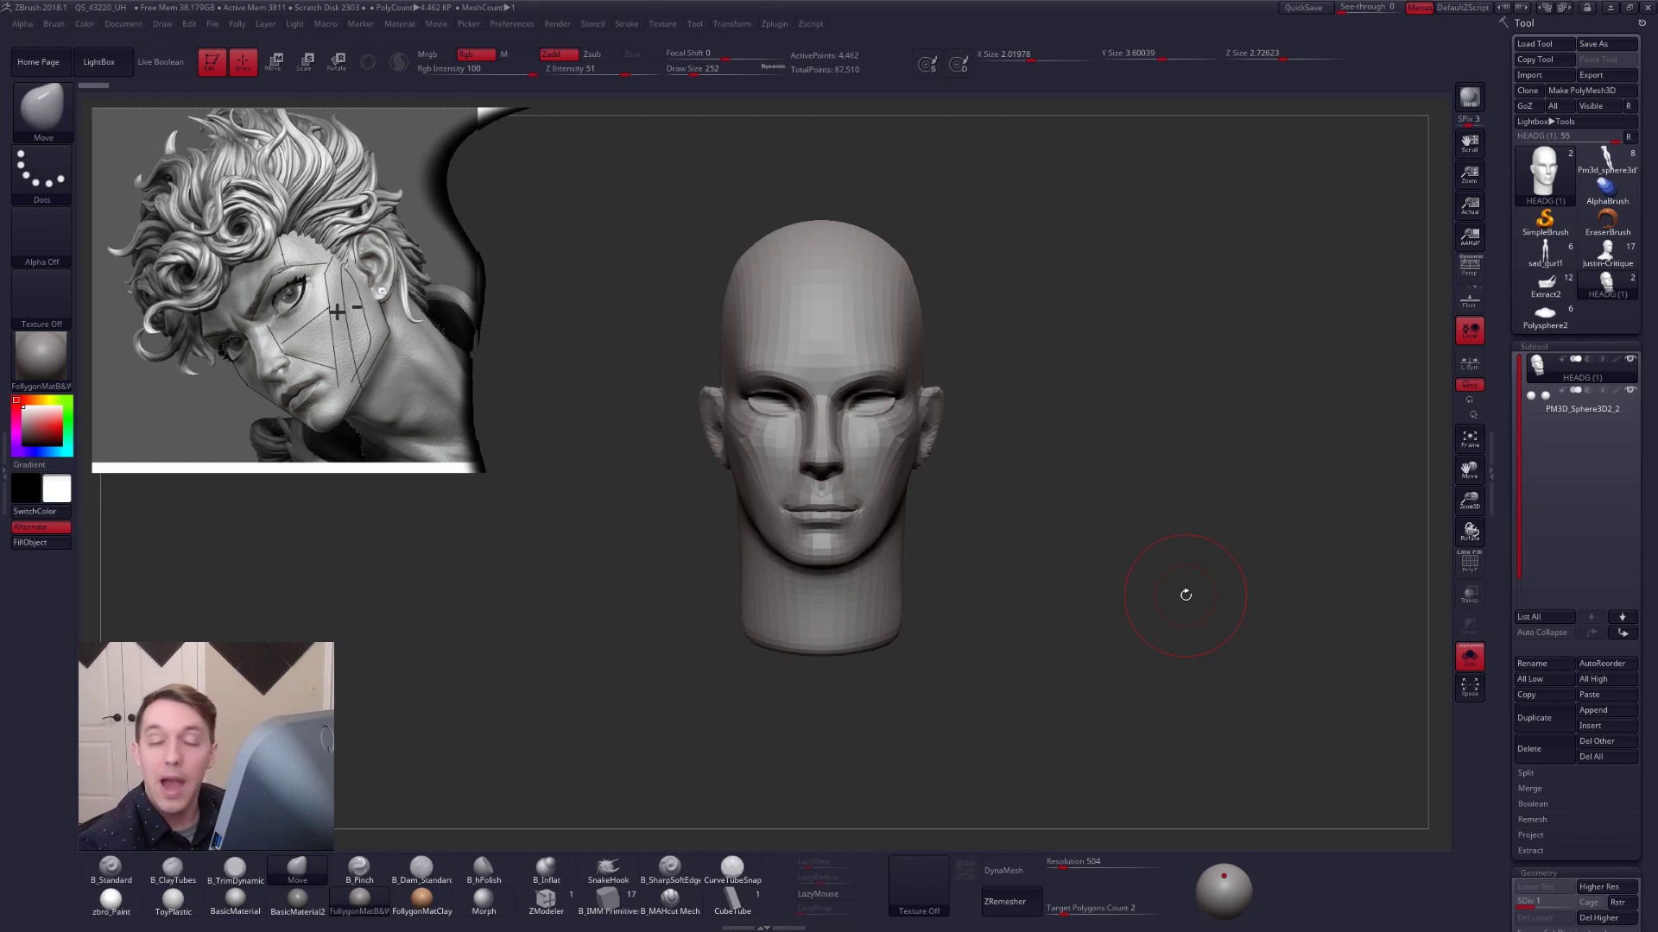
pyautogui.moveTo(950, 482)
pyautogui.keyDown('ctrl'); pyautogui.mouseDown(button='right')
pyautogui.moveTo(951, 455)
pyautogui.moveTo(925, 510)
pyautogui.moveTo(954, 355)
pyautogui.mouseUp(button='right'); pyautogui.keyUp('ctrl')
pyautogui.rightClick(951, 455)
pyautogui.moveTo(939, 513); pyautogui.dragTo(953, 511)
pyautogui.rightClick(958, 516)
pyautogui.moveTo(959, 517); pyautogui.dragTo(942, 468)
pyautogui.moveTo(946, 470); pyautogui.dragTo(944, 380, button='right')
pyautogui.moveTo(939, 553); pyautogui.dragTo(947, 554)
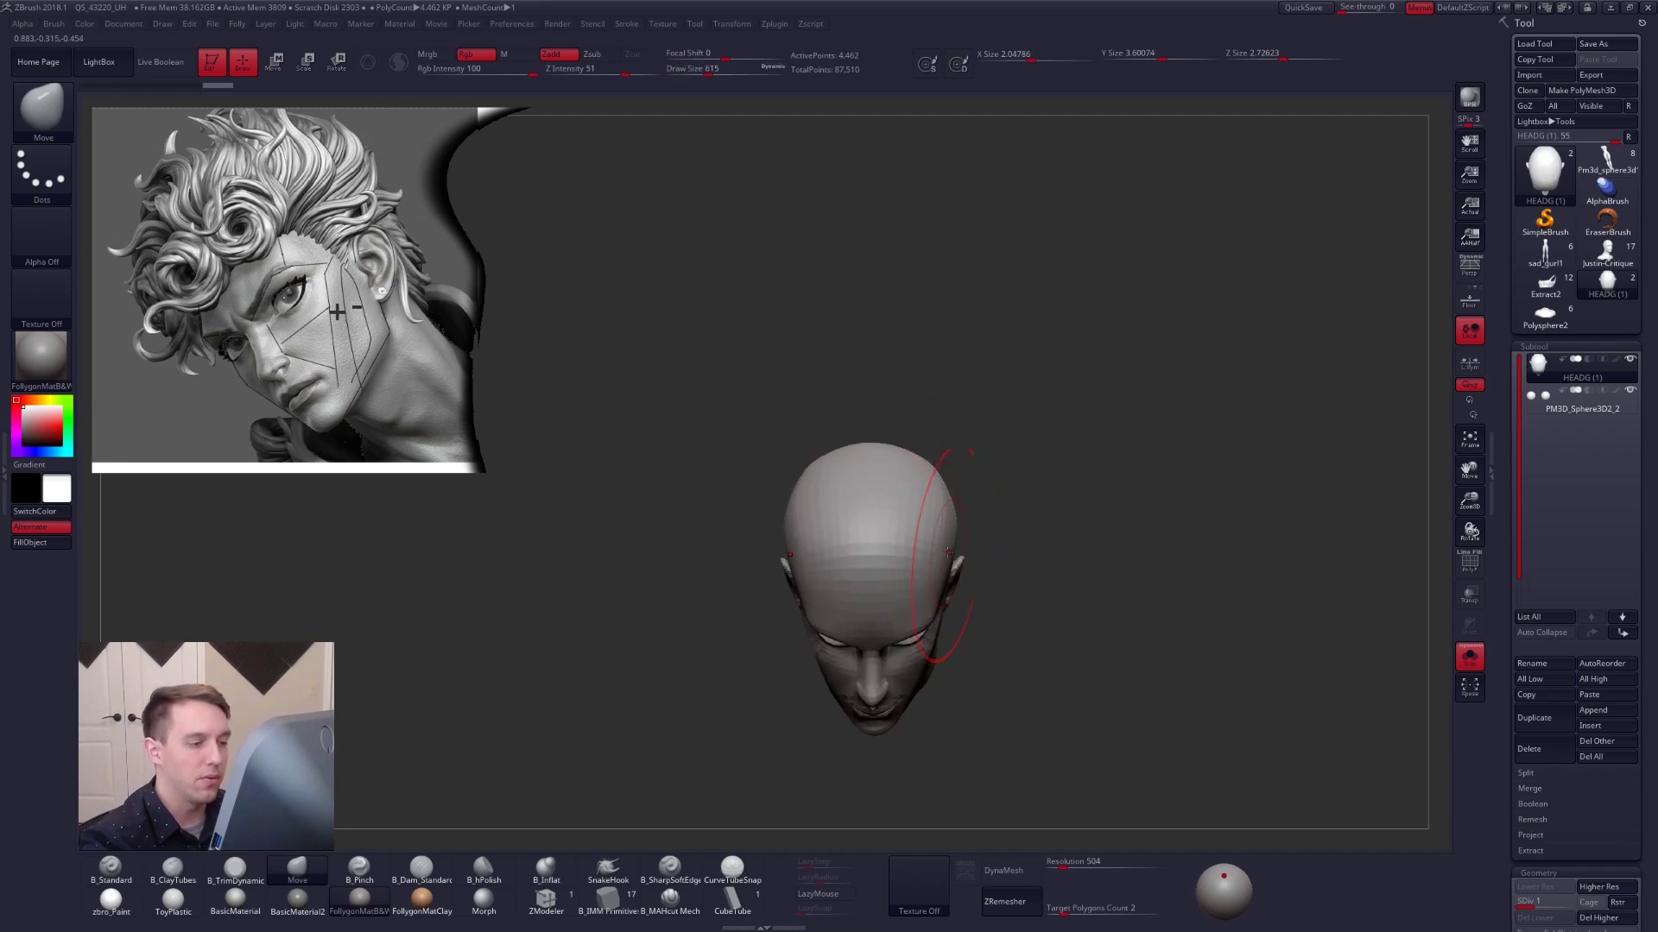
pyautogui.moveTo(958, 518)
pyautogui.mouseDown(button='right')
pyautogui.moveTo(953, 630)
pyautogui.moveTo(945, 467)
pyautogui.mouseUp(button='right')
pyautogui.moveTo(932, 455); pyautogui.dragTo(928, 457)
pyautogui.keyDown('shift'); pyautogui.moveTo(959, 456); pyautogui.dragTo(947, 359, button='right'); pyautogui.keyUp('shift')
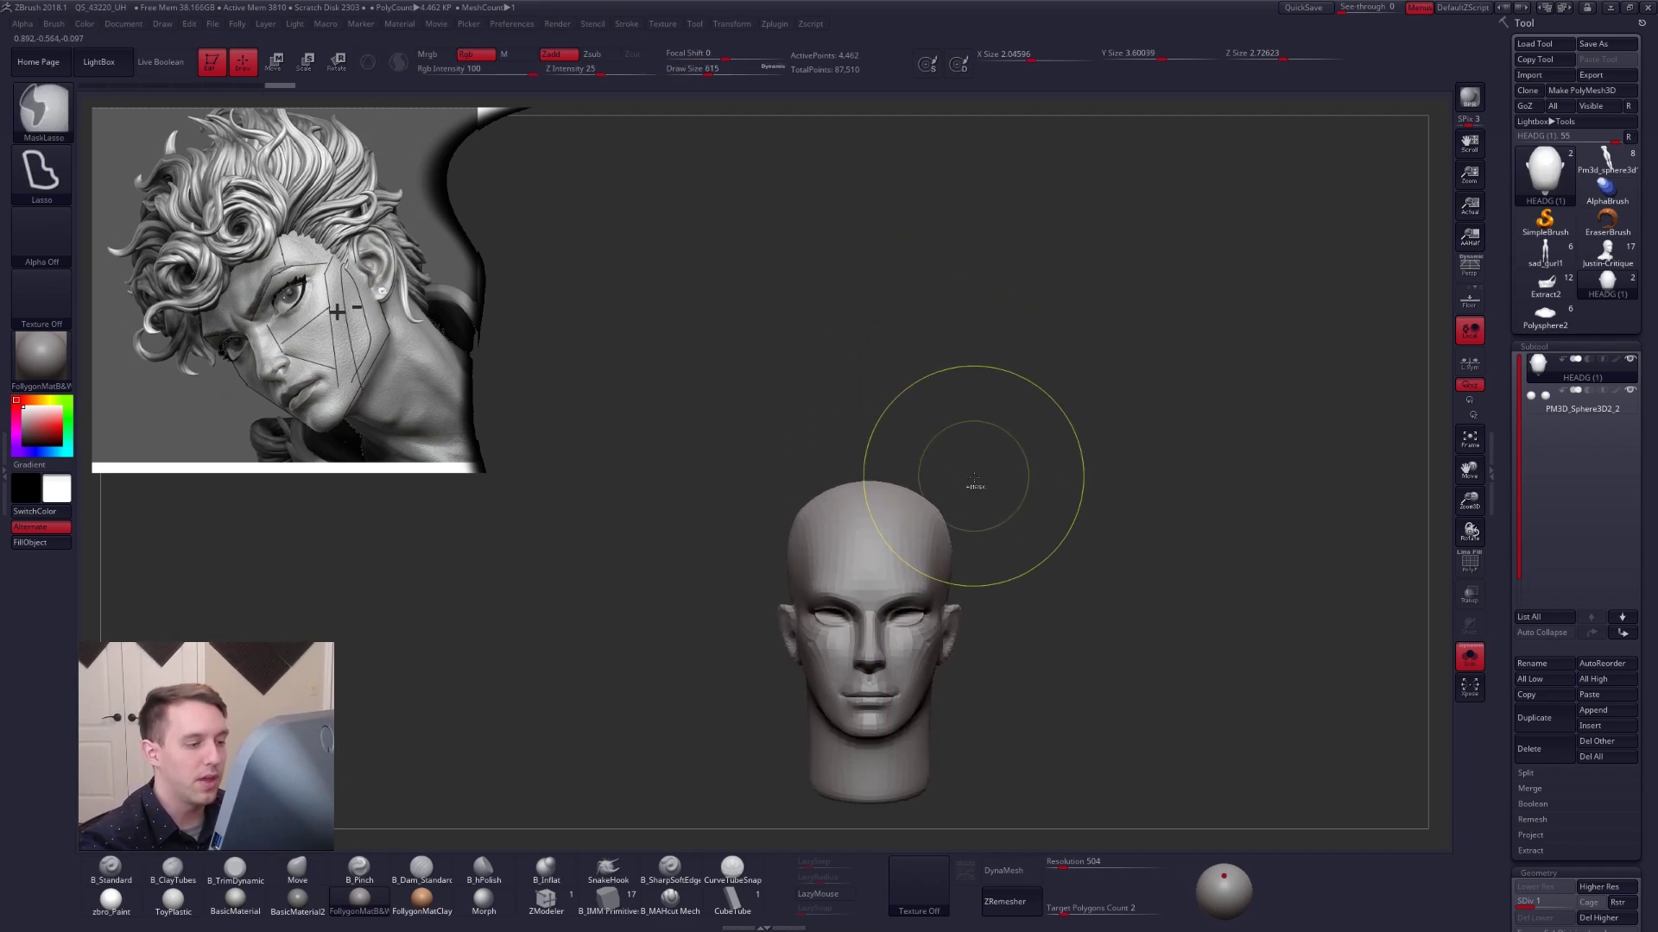
pyautogui.moveTo(975, 569)
pyautogui.keyDown('alt'); pyautogui.mouseDown(button='right')
pyautogui.moveTo(1016, 377)
pyautogui.moveTo(932, 474)
pyautogui.mouseUp(button='right'); pyautogui.keyUp('alt')
# Widen the whole head with a horizontal transpose line from the face's centre and turn perspective back on.
pyautogui.press('w')
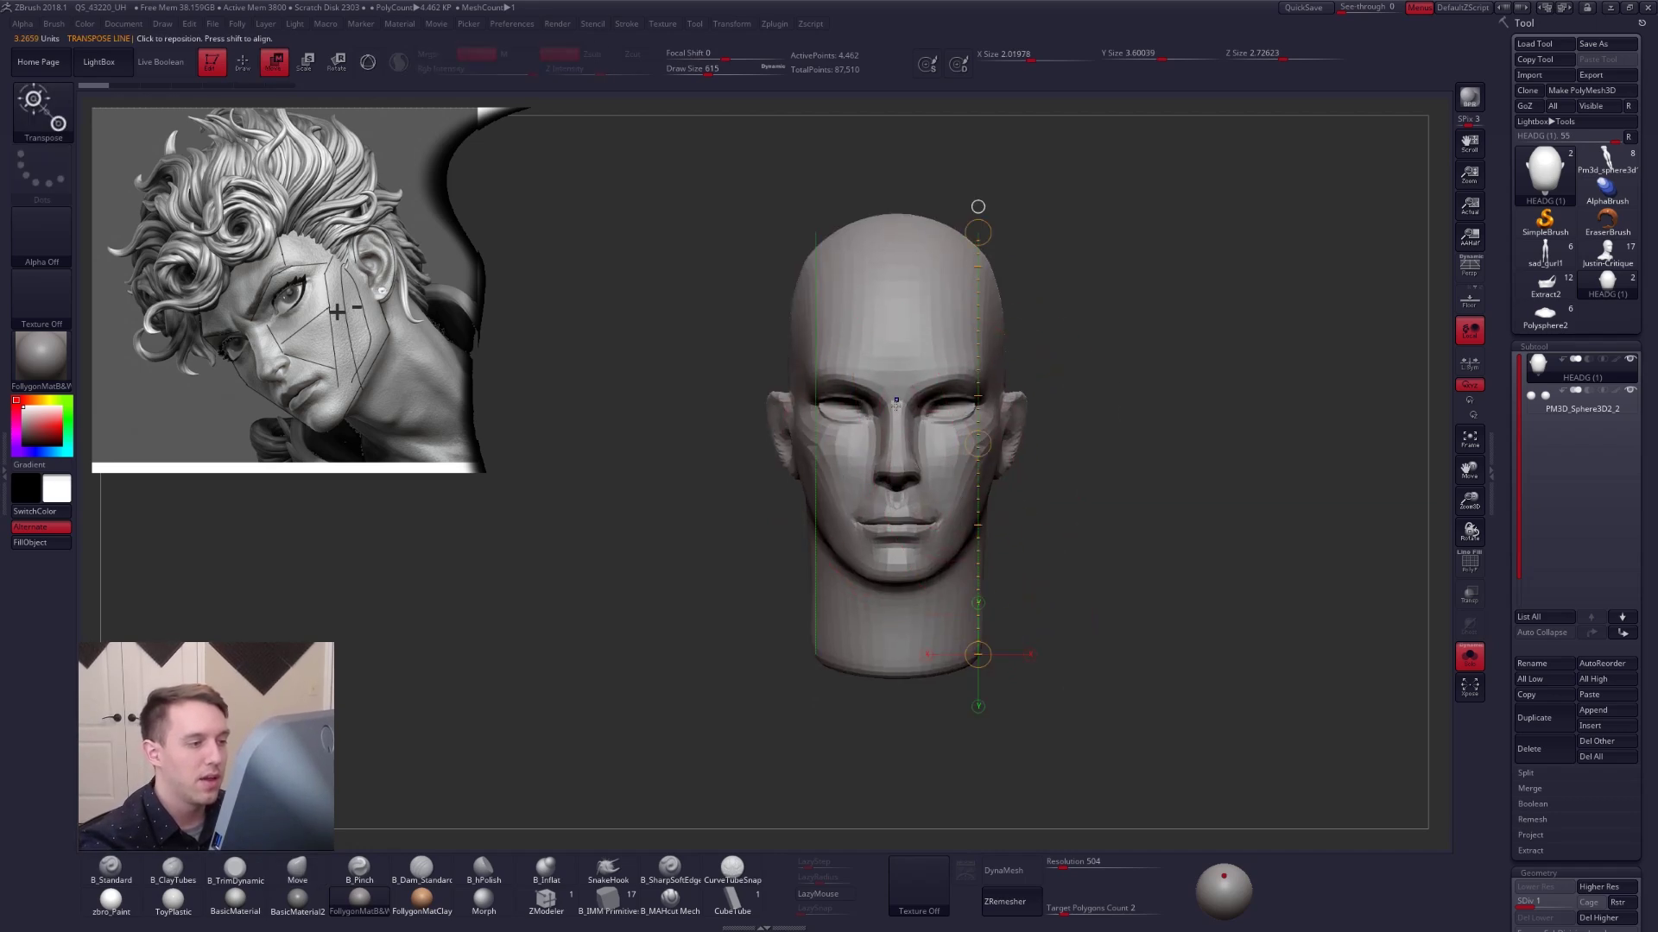
pyautogui.keyDown('shift'); pyautogui.moveTo(897, 411); pyautogui.dragTo(1090, 410); pyautogui.keyUp('shift')
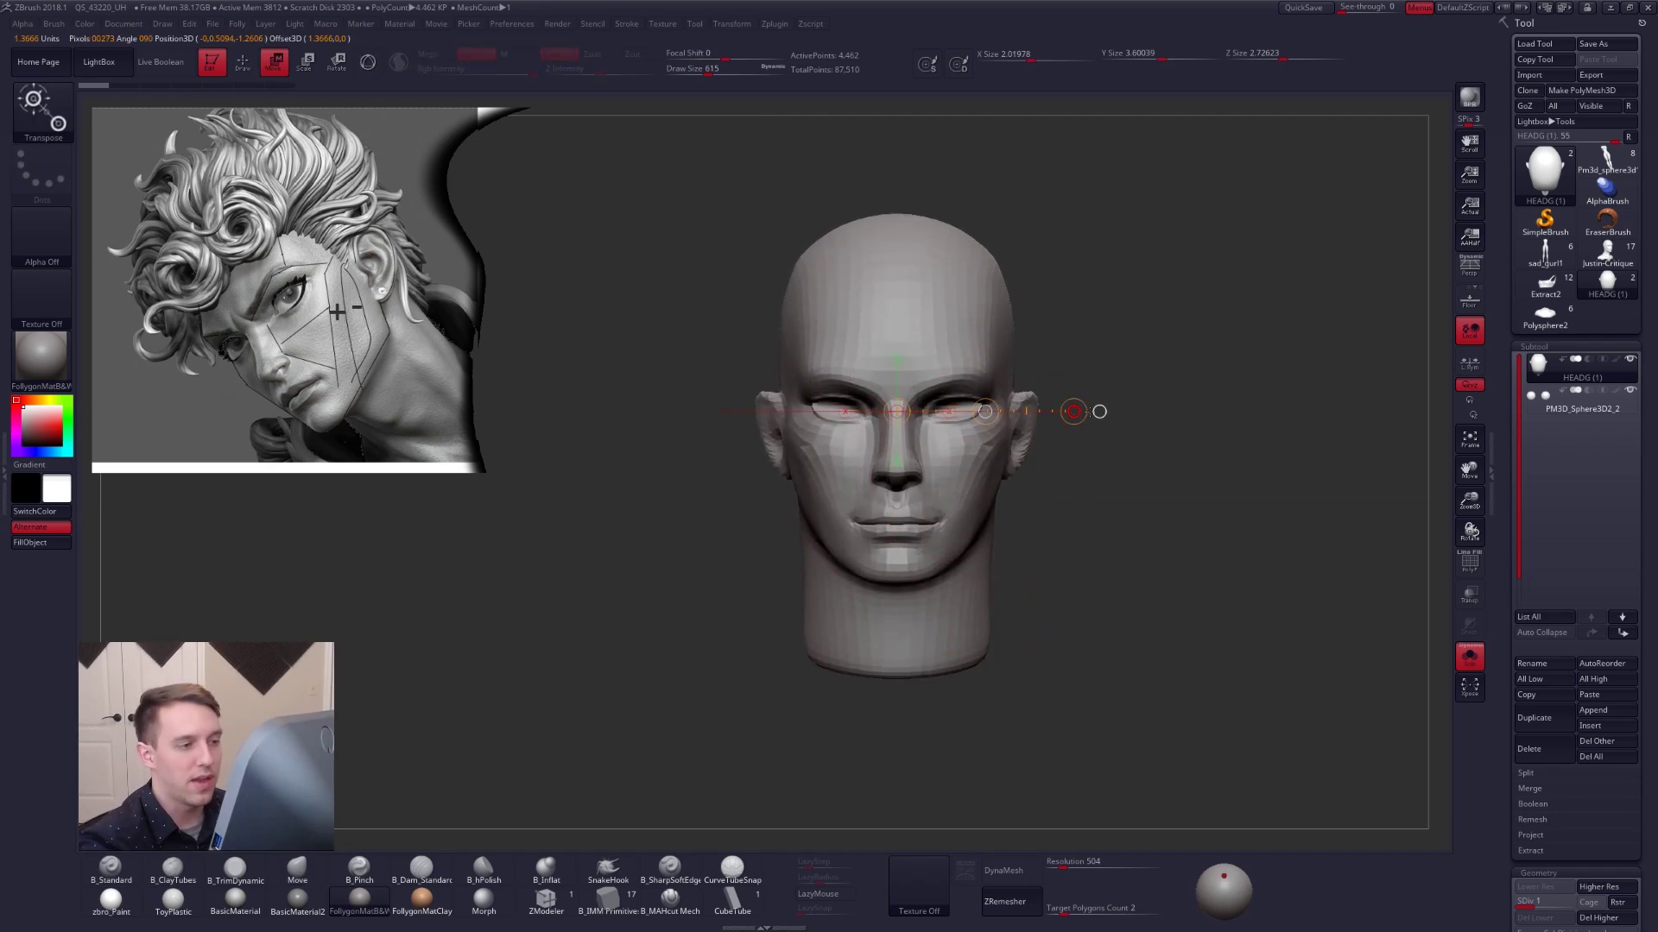
pyautogui.click(1469, 266)
pyautogui.press('q')
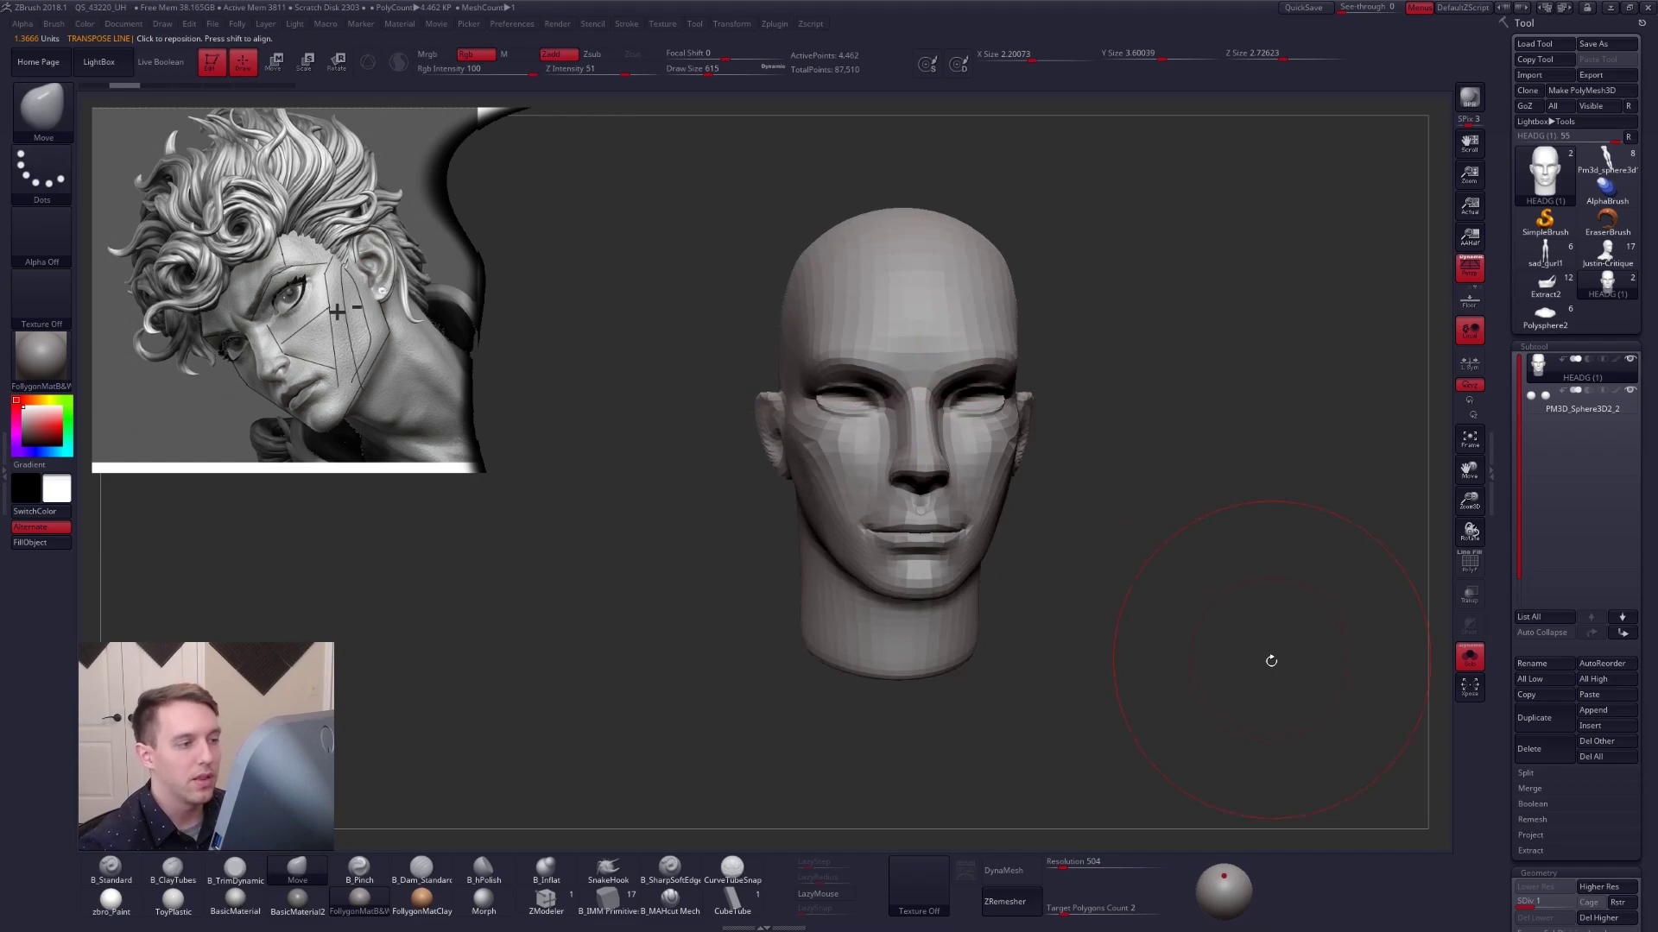
# Raise the head to subdivision level 3 and examine its profile.
pyautogui.moveTo(1269, 658); pyautogui.dragTo(1297, 670, button='right')
pyautogui.keyDown('shift'); pyautogui.moveTo(1296, 670); pyautogui.dragTo(1271, 689); pyautogui.keyUp('shift')
pyautogui.hotkey('ctrl', 'shift')
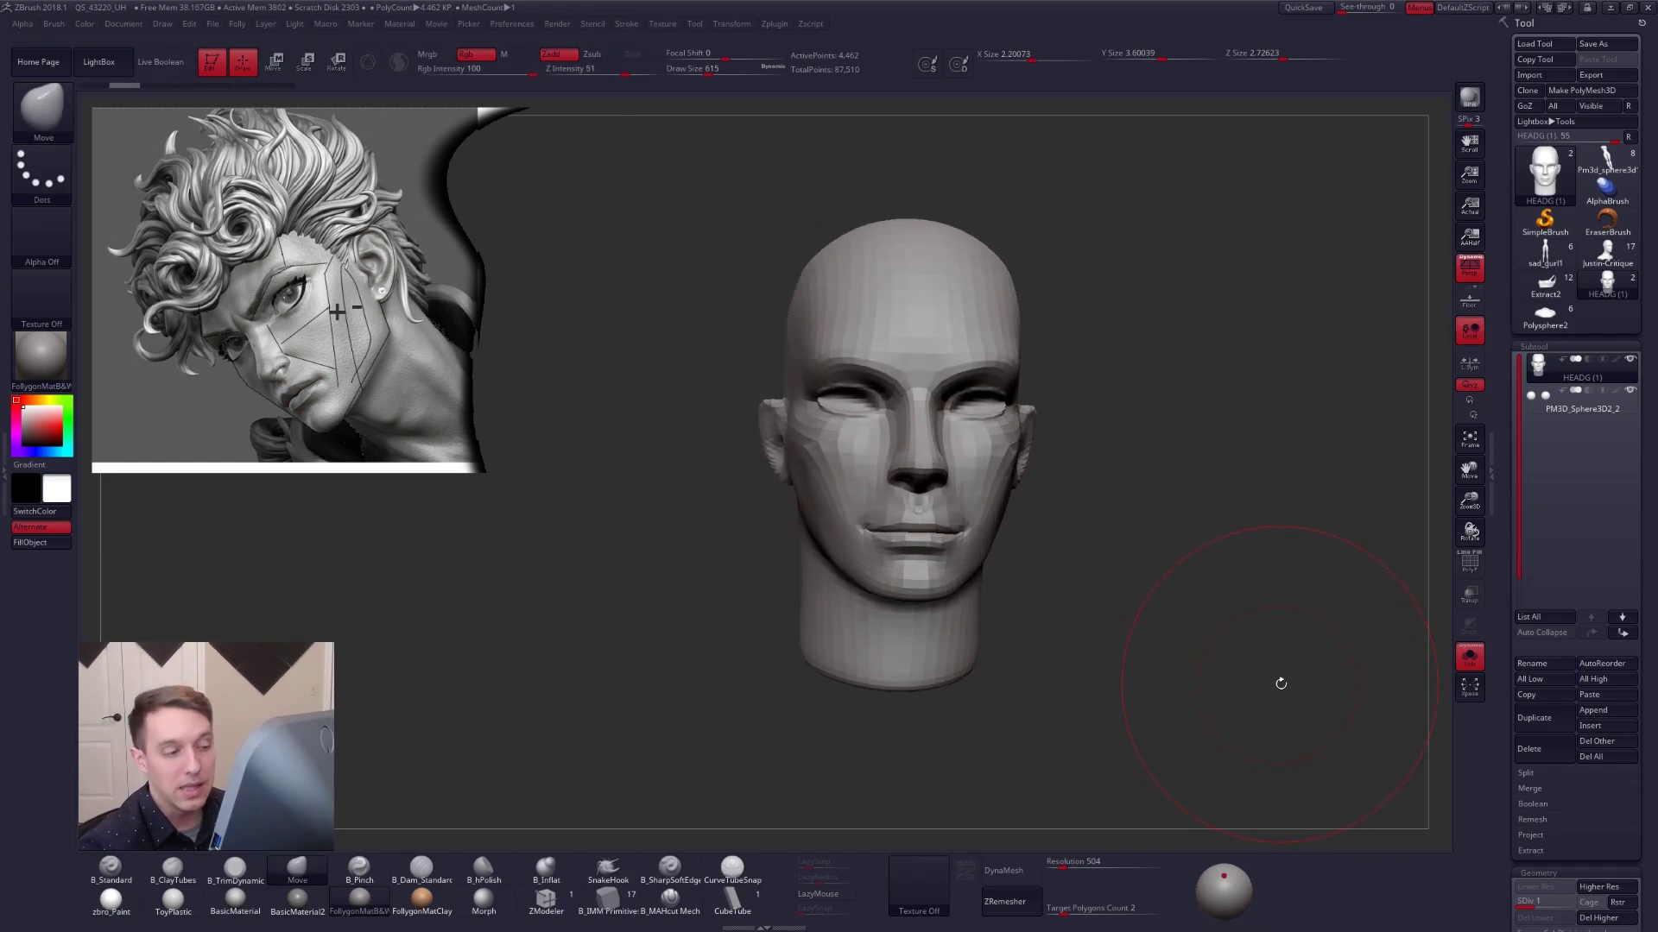
pyautogui.moveTo(1281, 683); pyautogui.dragTo(1157, 684)
pyautogui.press('d')
pyautogui.press('d')
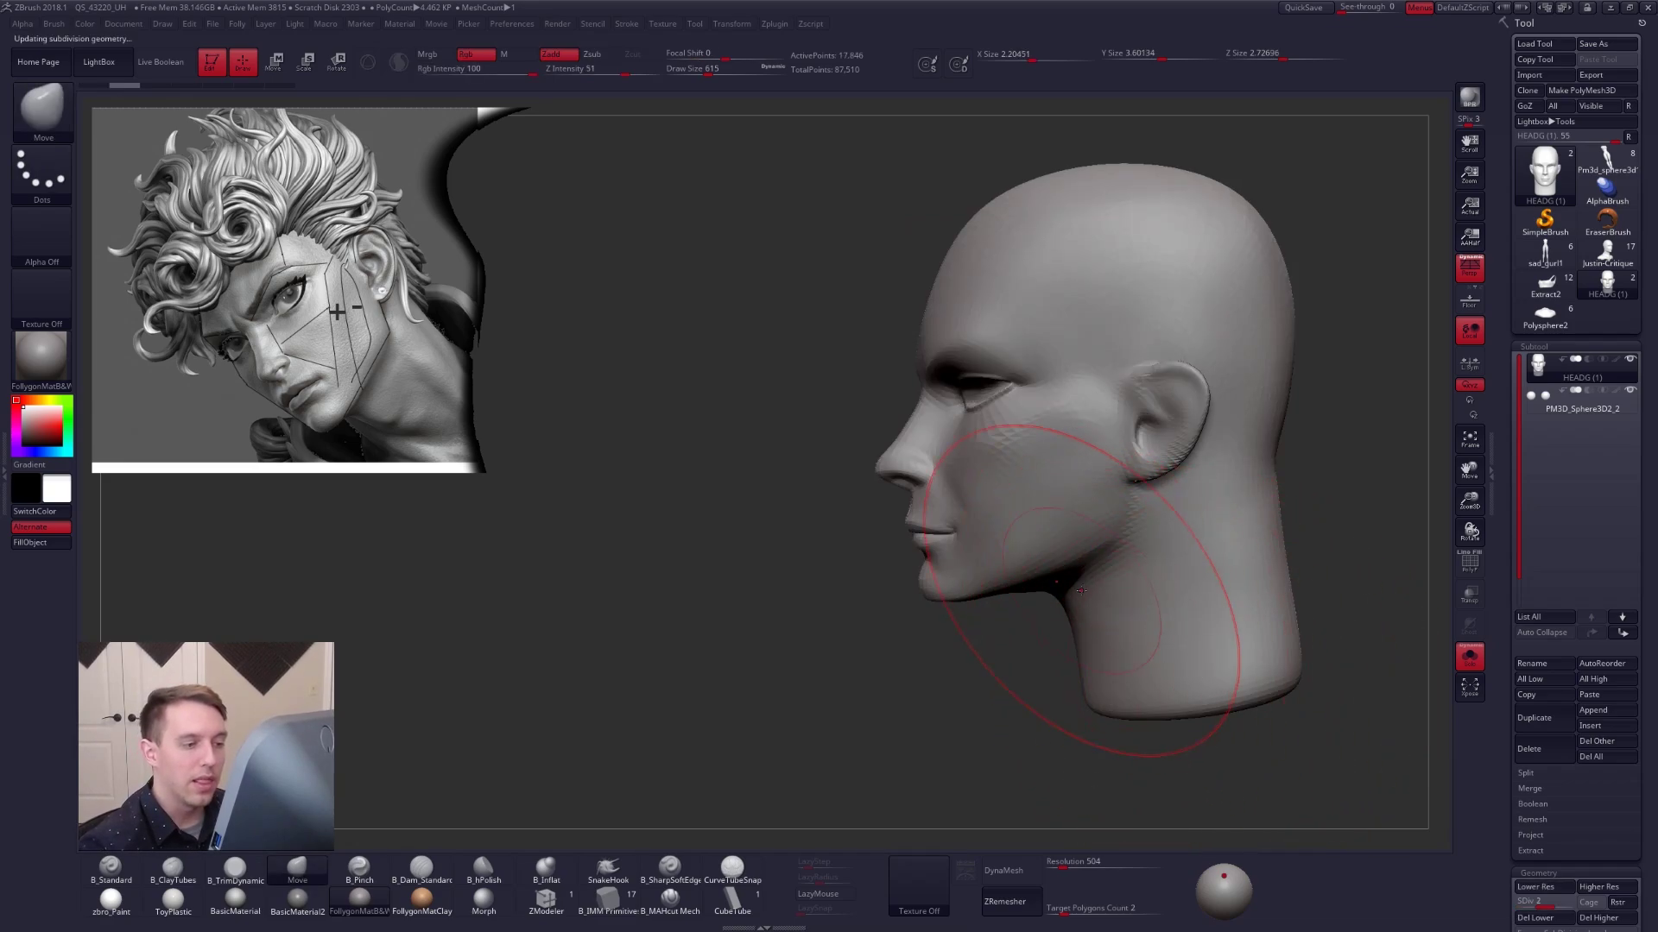
# Set the Move brush draw size to 307 and bring the head back down to subdivision level 1.
pyautogui.press('space')
pyautogui.moveTo(1321, 596)
pyautogui.keyDown('alt'); pyautogui.mouseDown()
pyautogui.moveTo(1232, 562)
pyautogui.moveTo(1042, 571)
pyautogui.mouseUp(); pyautogui.keyUp('alt')
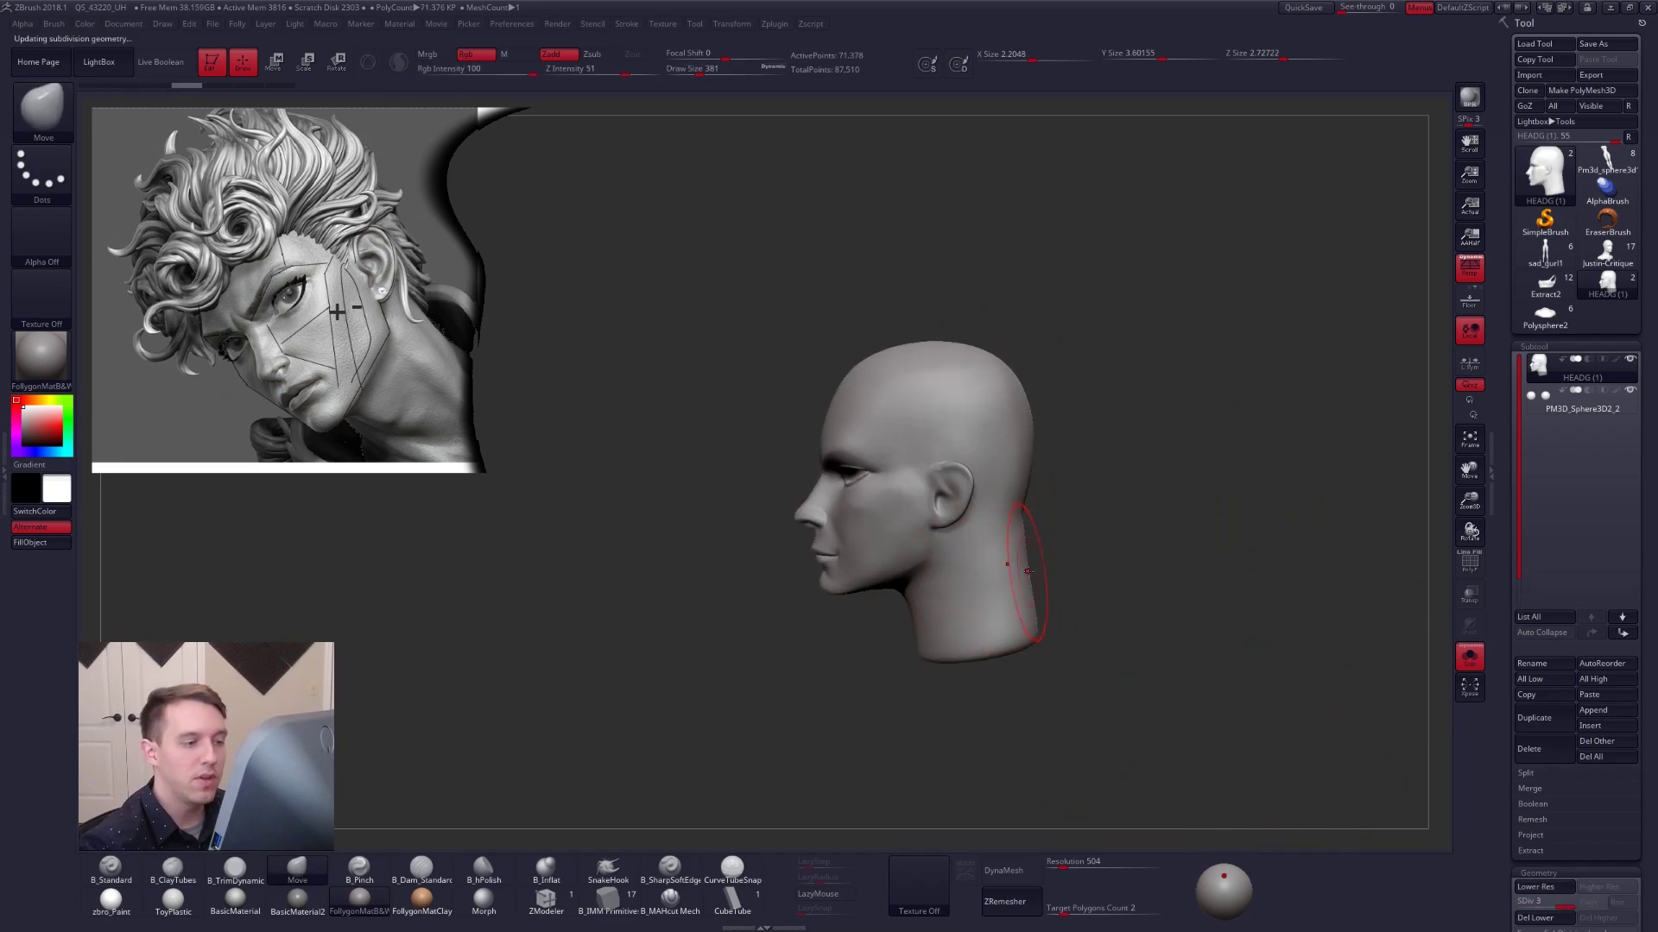
pyautogui.press('space')
pyautogui.click(1044, 572)
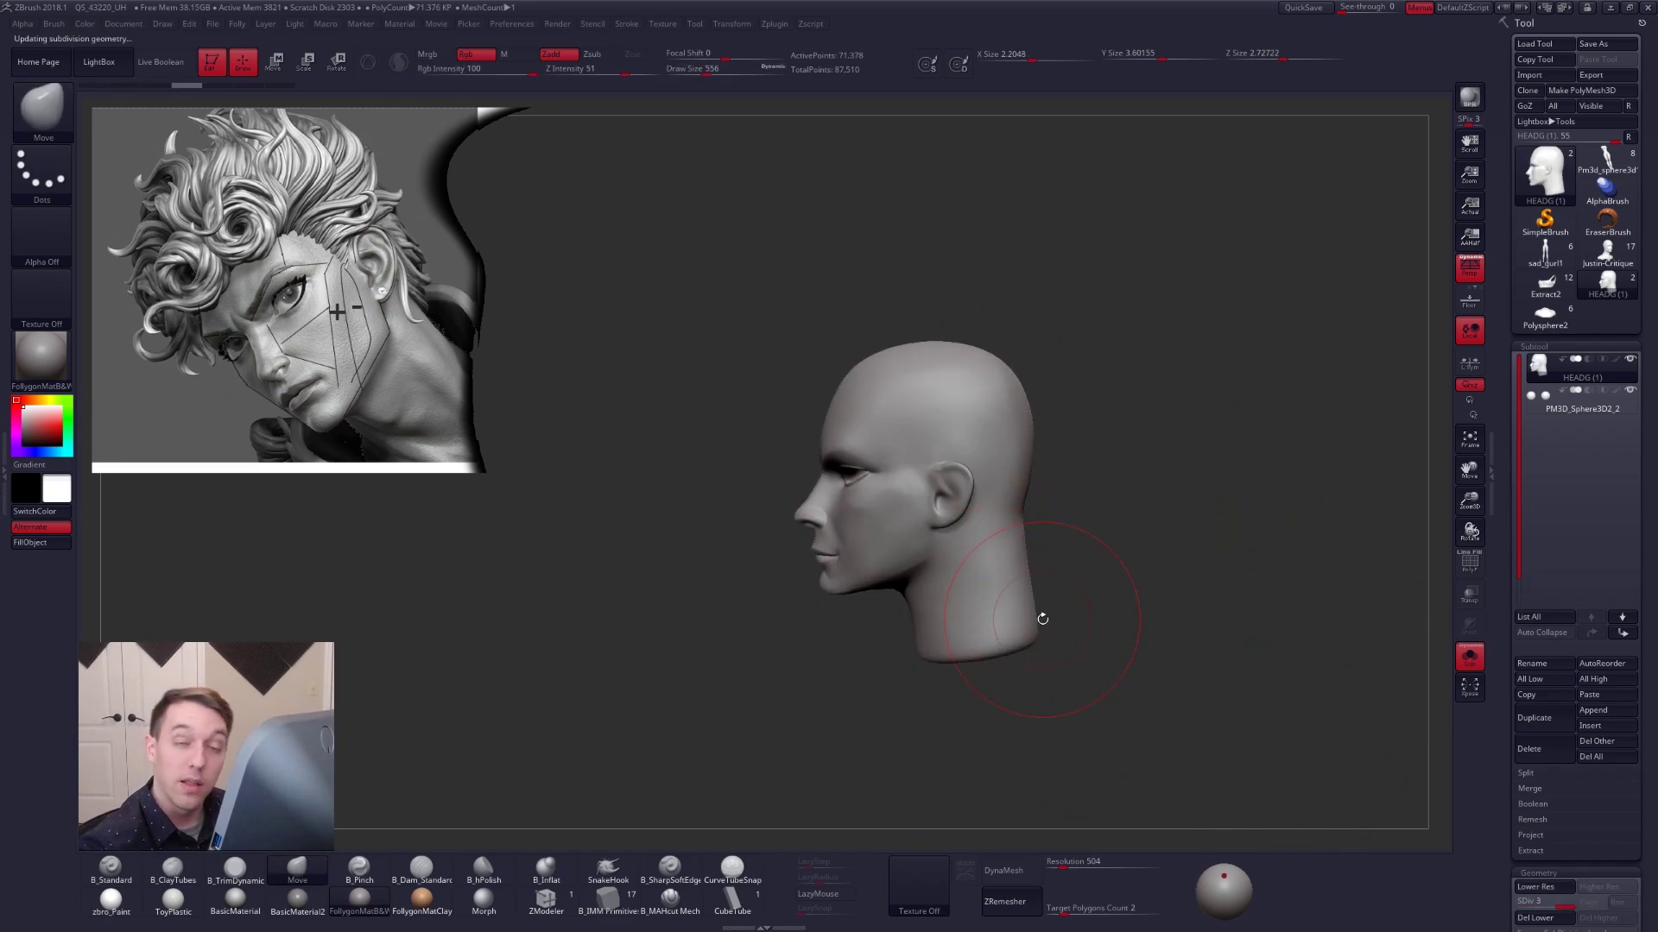
pyautogui.press('space')
pyautogui.keyDown('alt'); pyautogui.moveTo(903, 502); pyautogui.dragTo(973, 573, button='right'); pyautogui.keyUp('alt')
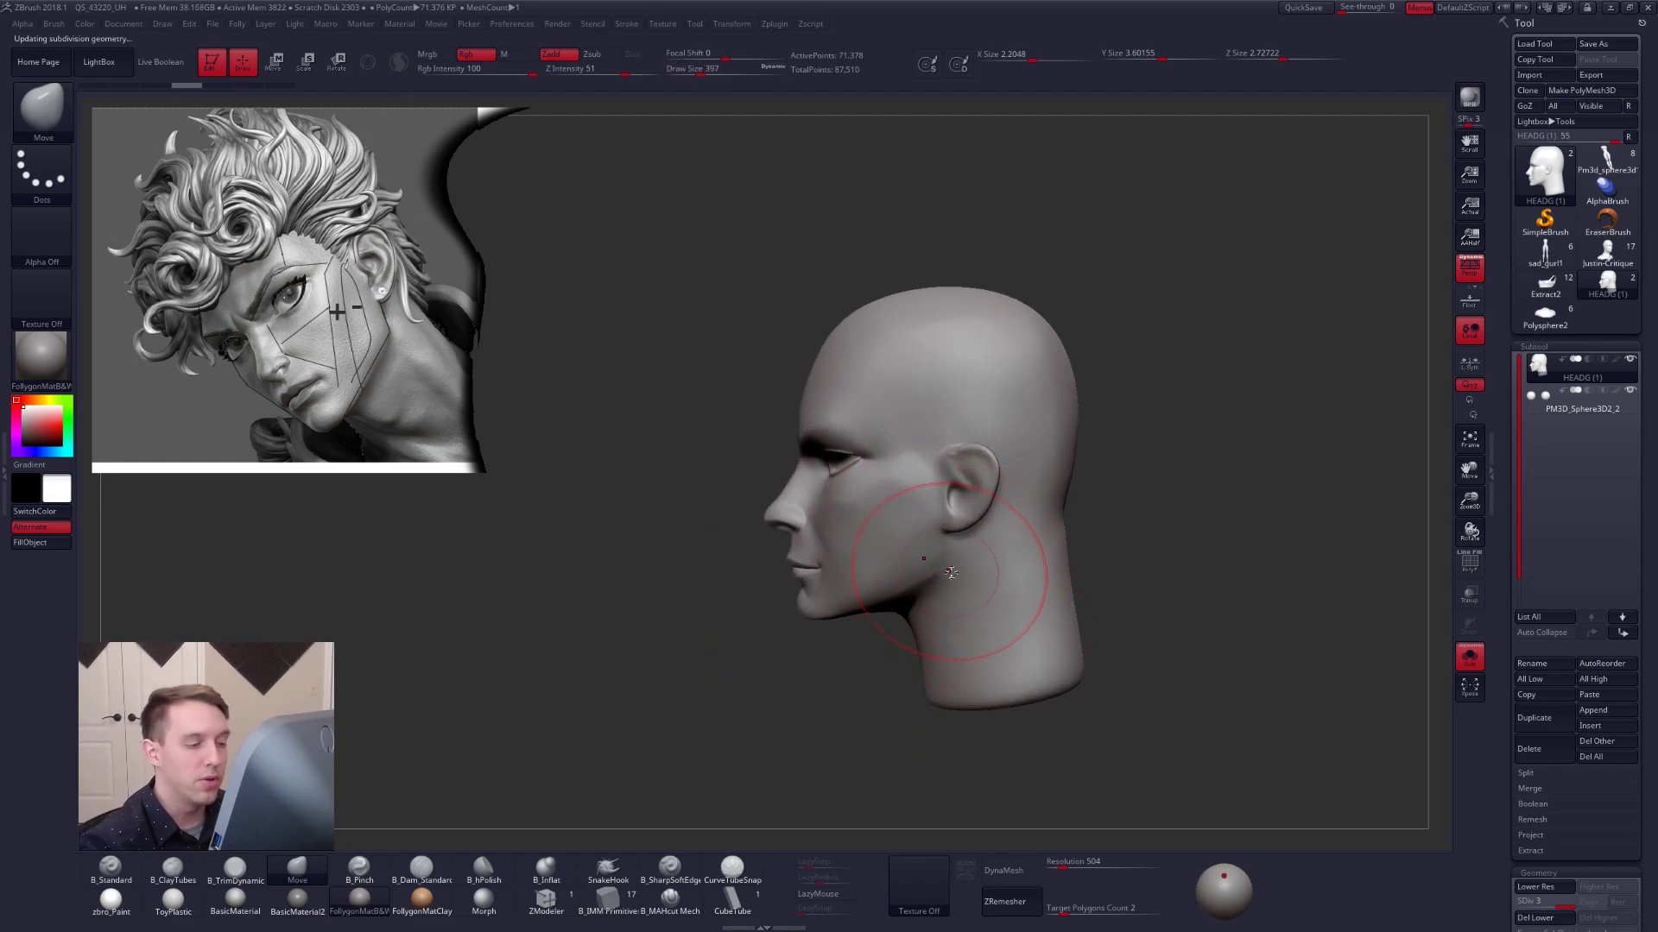
pyautogui.keyDown('alt'); pyautogui.moveTo(874, 627); pyautogui.dragTo(944, 593); pyautogui.keyUp('alt')
pyautogui.hotkey('shift', 'd')
pyautogui.hotkey('shift', 'd')
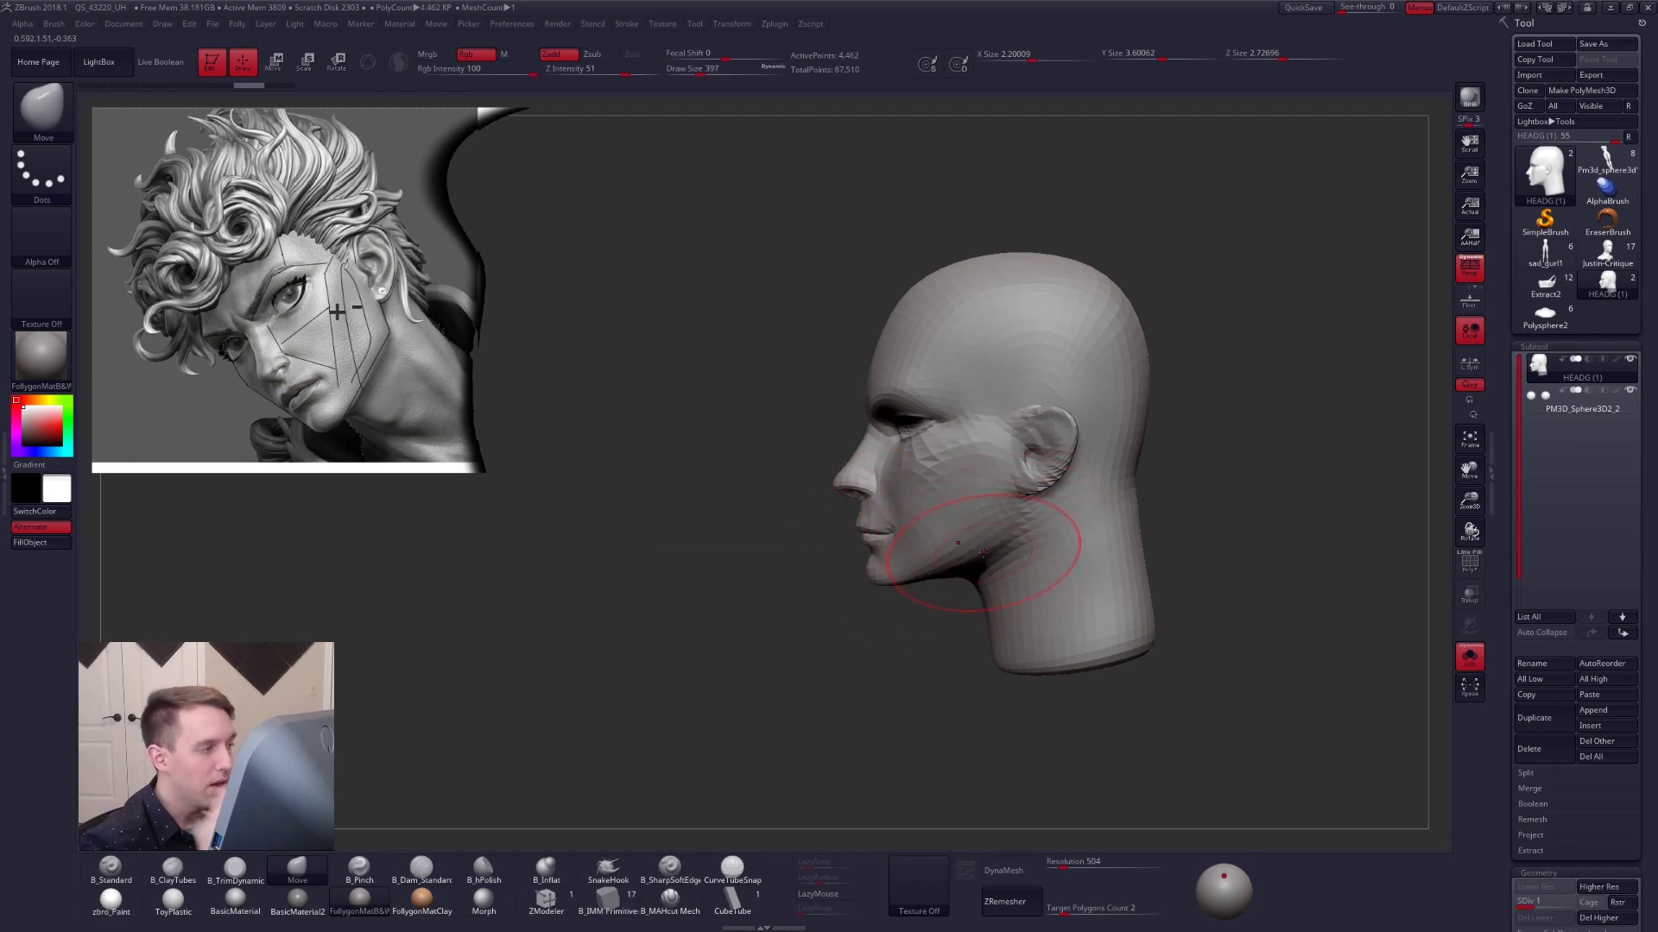
# Reshape the mouth area with the Move brush at draw size 335, working from the side and front.
pyautogui.press('space')
pyautogui.moveTo(897, 566)
pyautogui.mouseDown()
pyautogui.moveTo(873, 573)
pyautogui.moveTo(876, 535)
pyautogui.moveTo(888, 542)
pyautogui.moveTo(875, 530)
pyautogui.mouseUp()
pyautogui.press('space')
pyautogui.press('space')
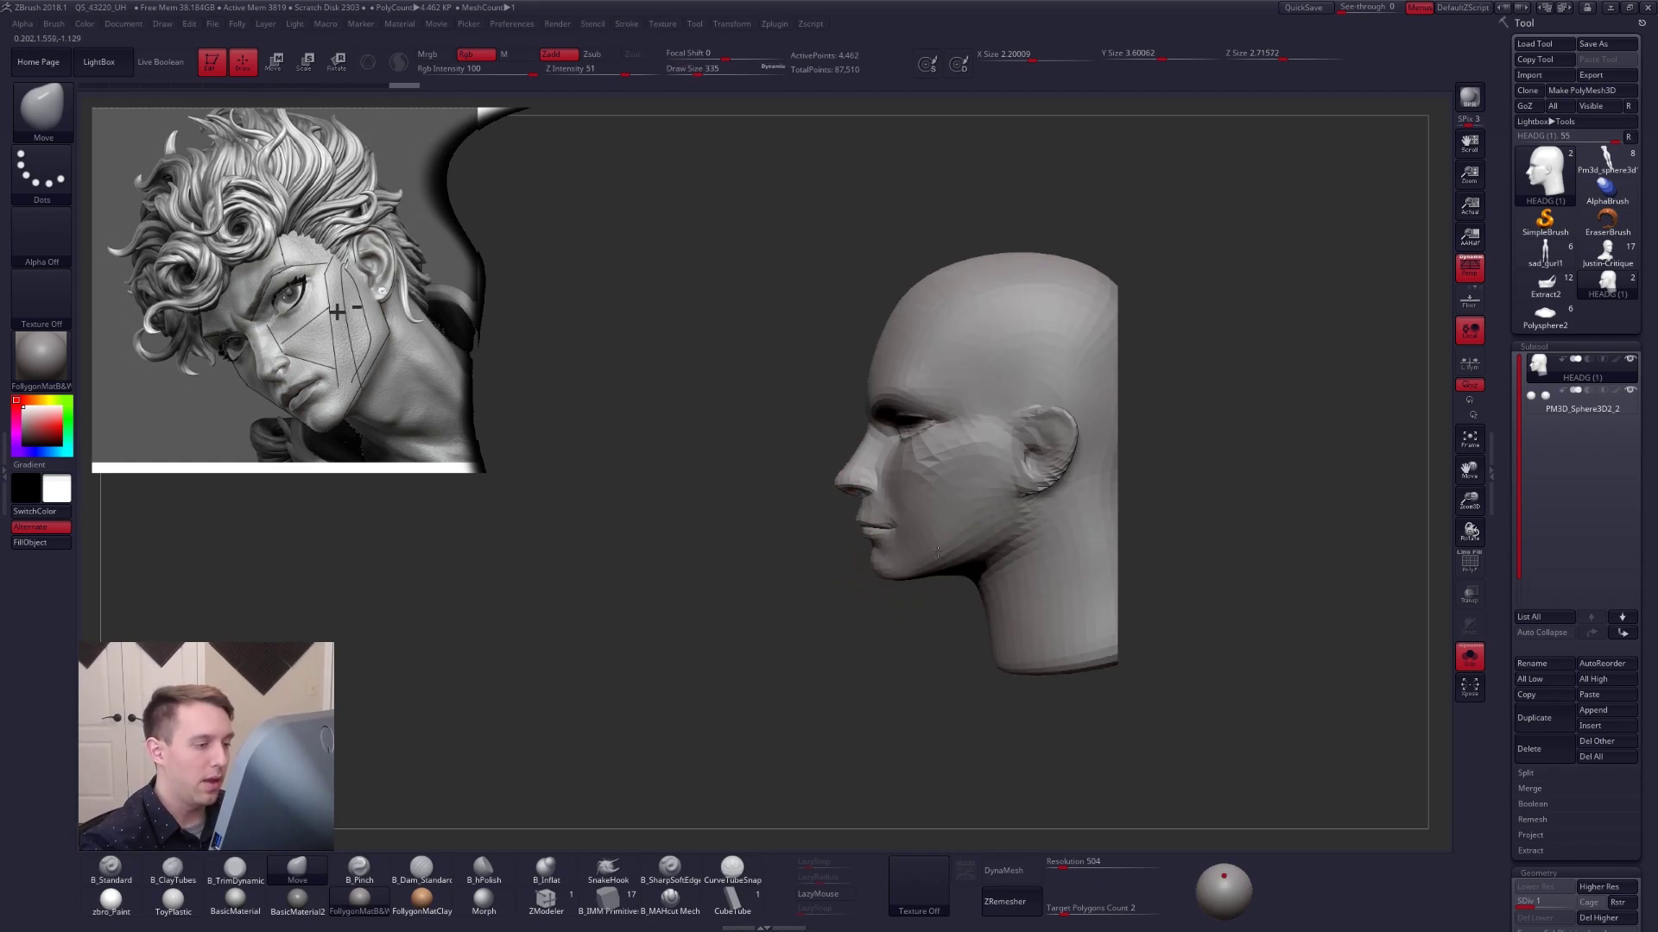
pyautogui.keyDown('shift'); pyautogui.moveTo(760, 596); pyautogui.dragTo(863, 596); pyautogui.keyUp('shift')
pyautogui.moveTo(879, 544); pyautogui.dragTo(881, 541)
pyautogui.keyDown('ctrl'); pyautogui.moveTo(885, 530); pyautogui.dragTo(891, 571, button='right'); pyautogui.keyUp('ctrl')
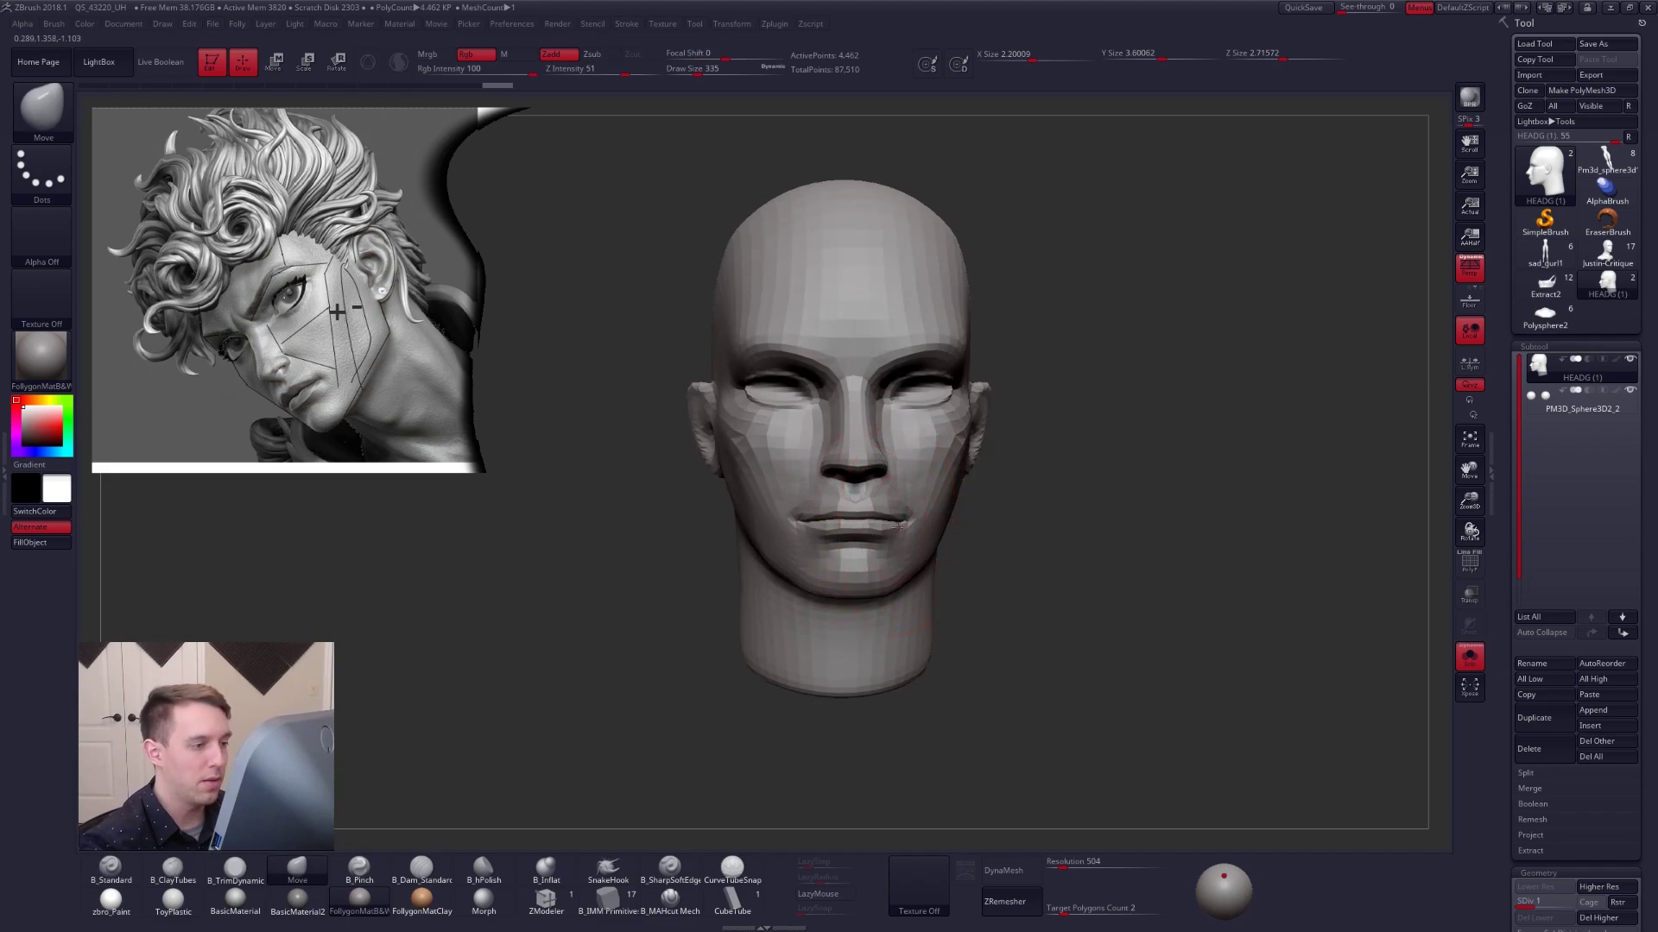
# Pull the mouth corners inward with the Move brush at subdivision level 1 after checking them on level 2.
pyautogui.press('d')
pyautogui.press('space')
pyautogui.moveTo(905, 534); pyautogui.dragTo(898, 534)
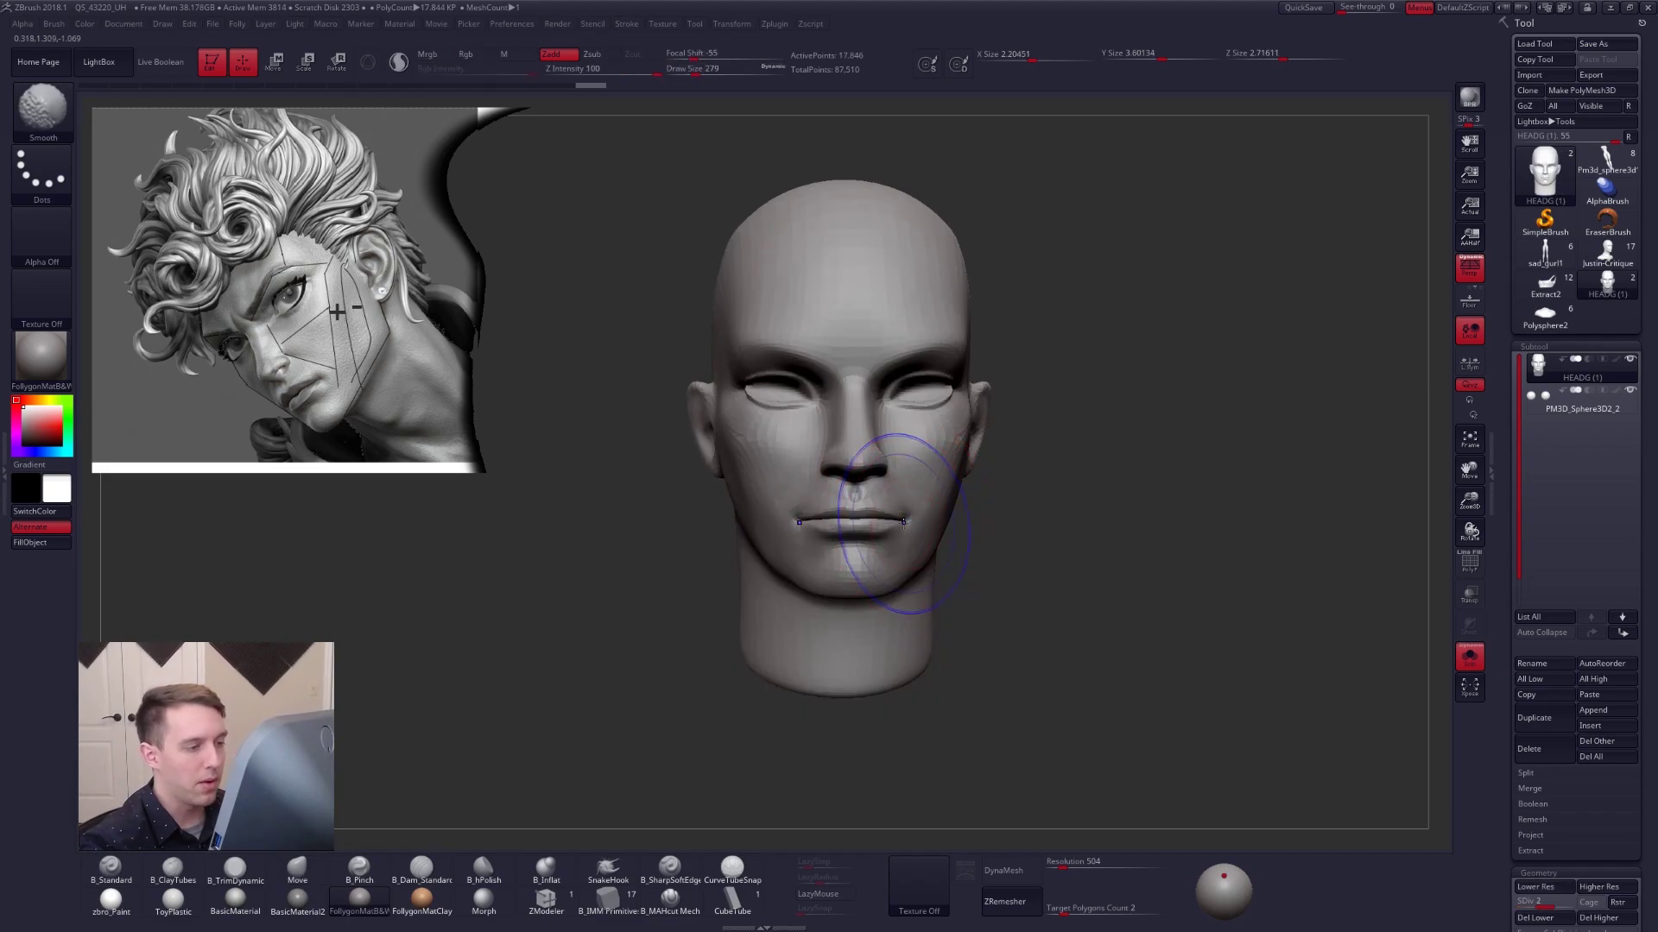
pyautogui.hotkey('shift', 'd')
pyautogui.moveTo(905, 533); pyautogui.dragTo(842, 530, button='right')
pyautogui.moveTo(904, 520); pyautogui.dragTo(899, 518)
# Refine the mouth corners and lip line from several angles with the Move brush at draw size 181.
pyautogui.press('s')
pyautogui.moveTo(764, 689); pyautogui.dragTo(749, 689)
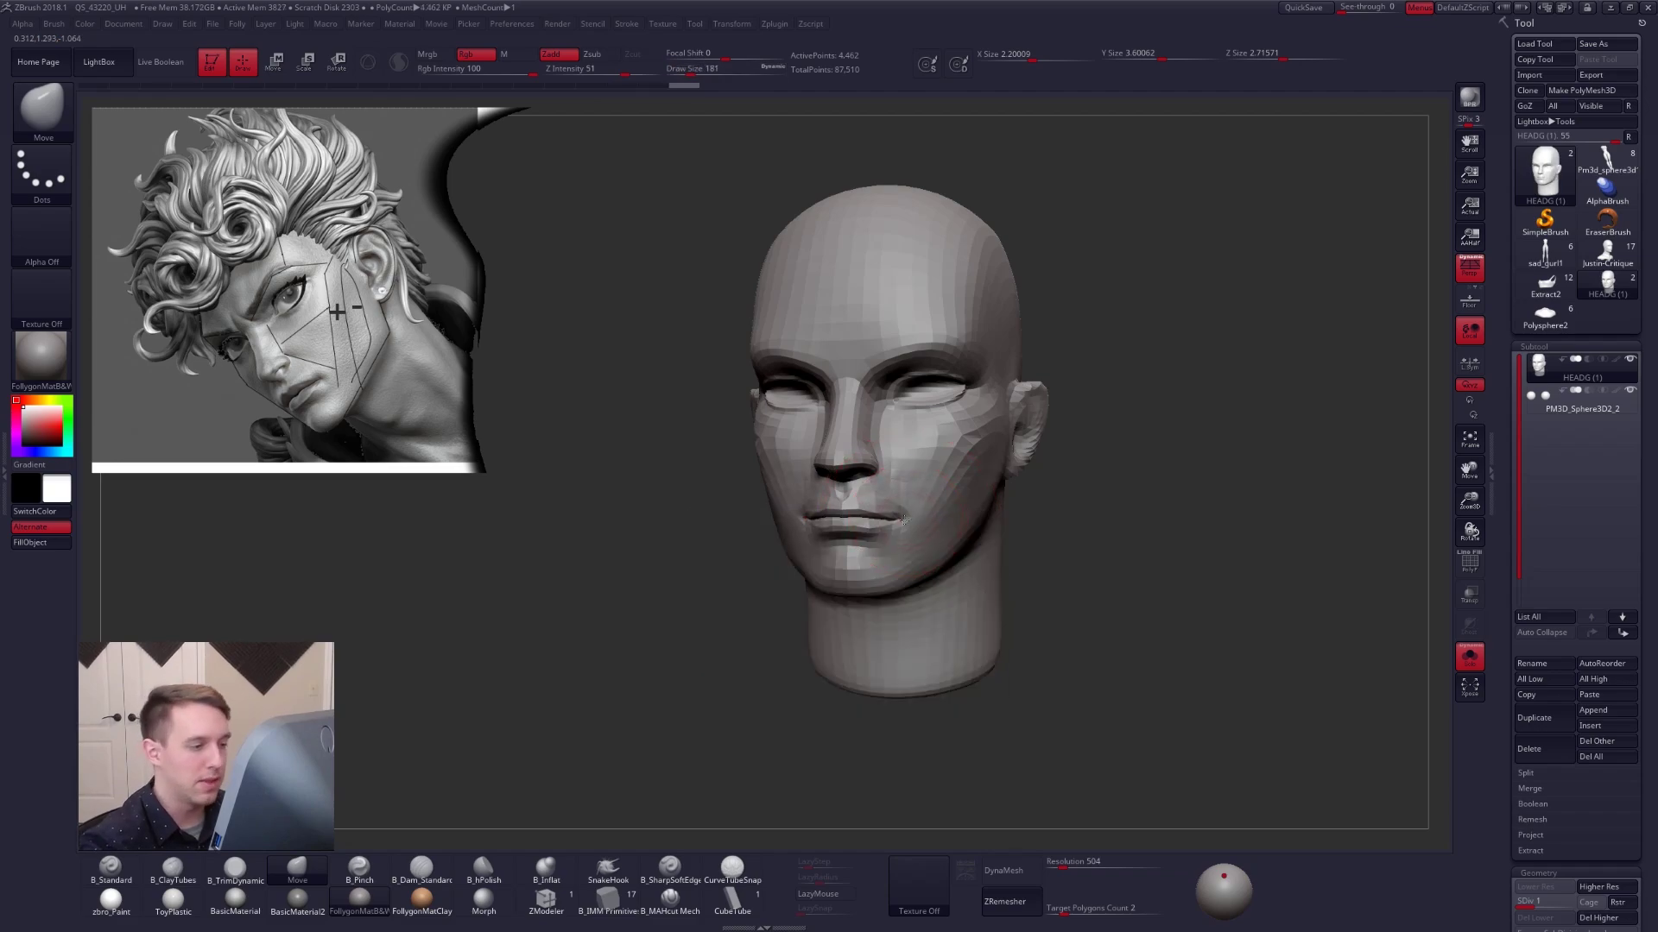
pyautogui.moveTo(903, 522); pyautogui.dragTo(790, 523, button='right')
pyautogui.moveTo(907, 523); pyautogui.dragTo(903, 523)
pyautogui.moveTo(901, 522); pyautogui.dragTo(876, 525, button='right')
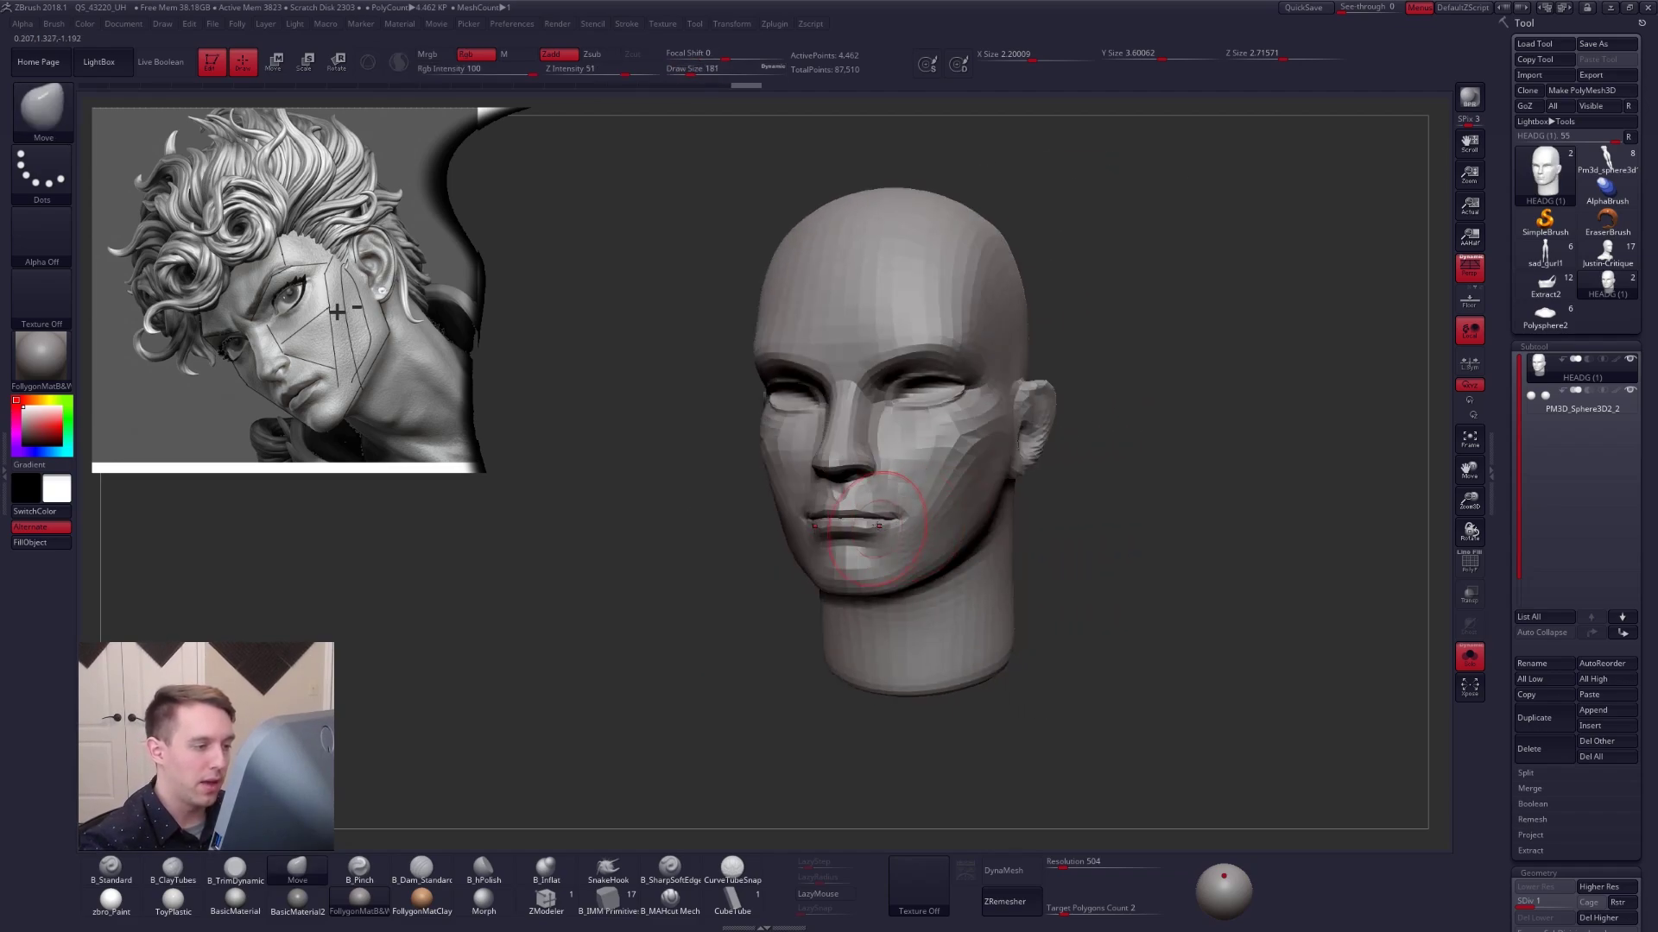
pyautogui.moveTo(877, 528); pyautogui.dragTo(874, 527)
pyautogui.moveTo(874, 528); pyautogui.dragTo(913, 529, button='right')
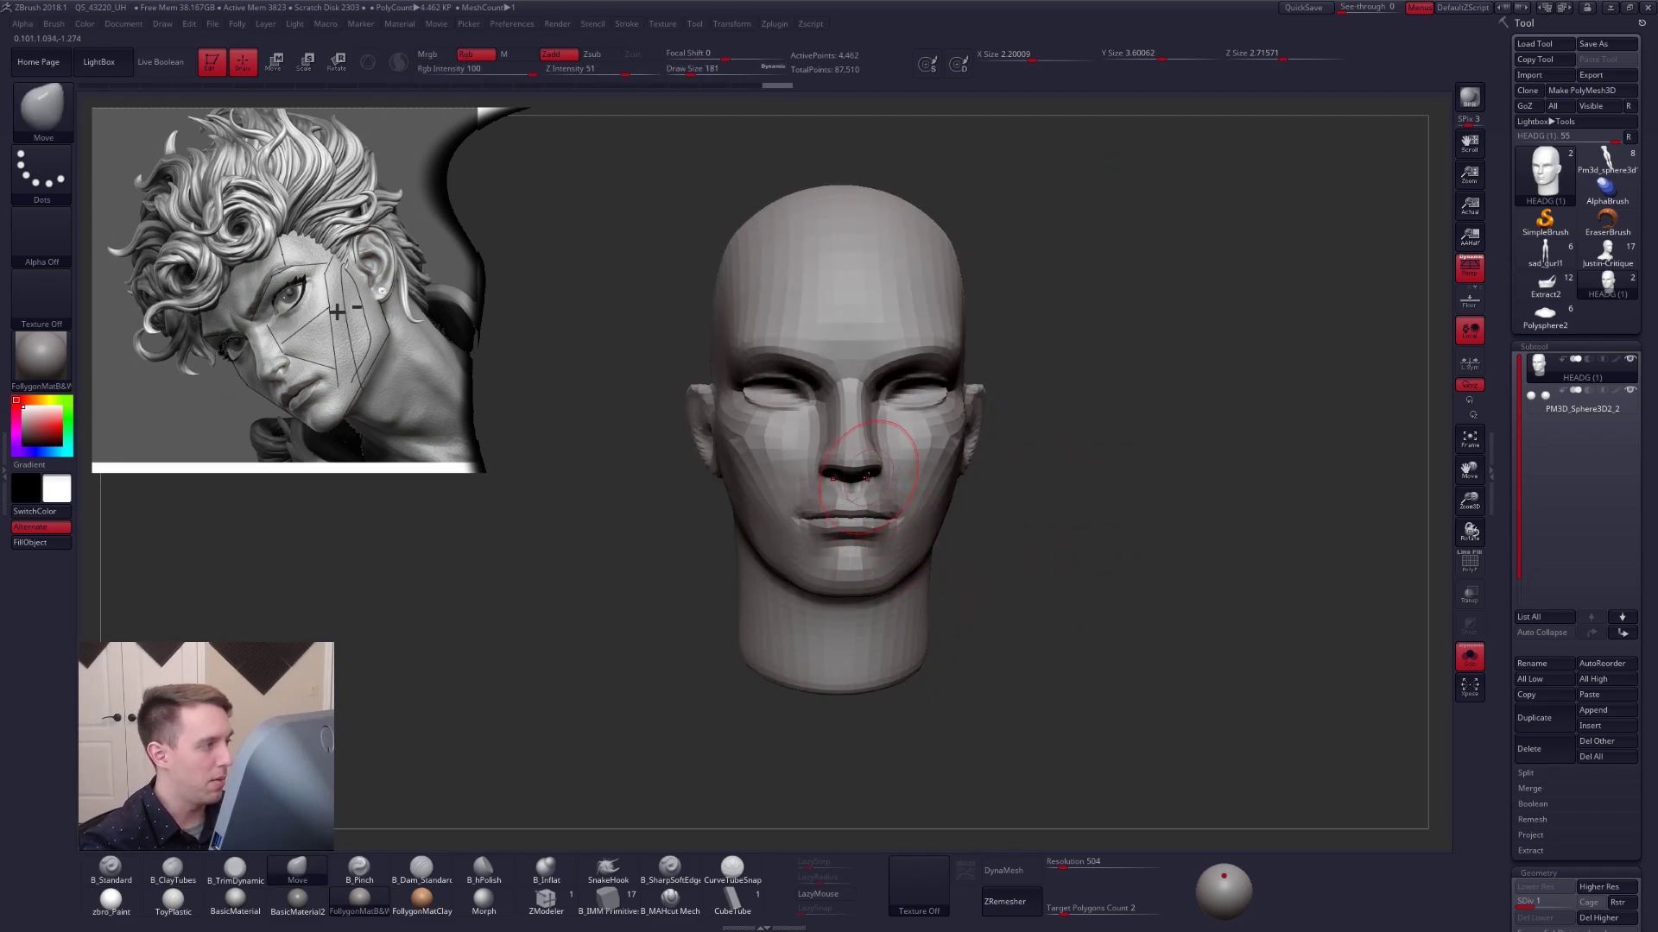
# Push the nose tip back in profile with the Move brush at draw size 160.
pyautogui.moveTo(875, 436)
pyautogui.keyDown('alt'); pyautogui.mouseDown(button='right')
pyautogui.moveTo(890, 484)
pyautogui.moveTo(887, 464)
pyautogui.mouseUp(button='right'); pyautogui.keyUp('alt')
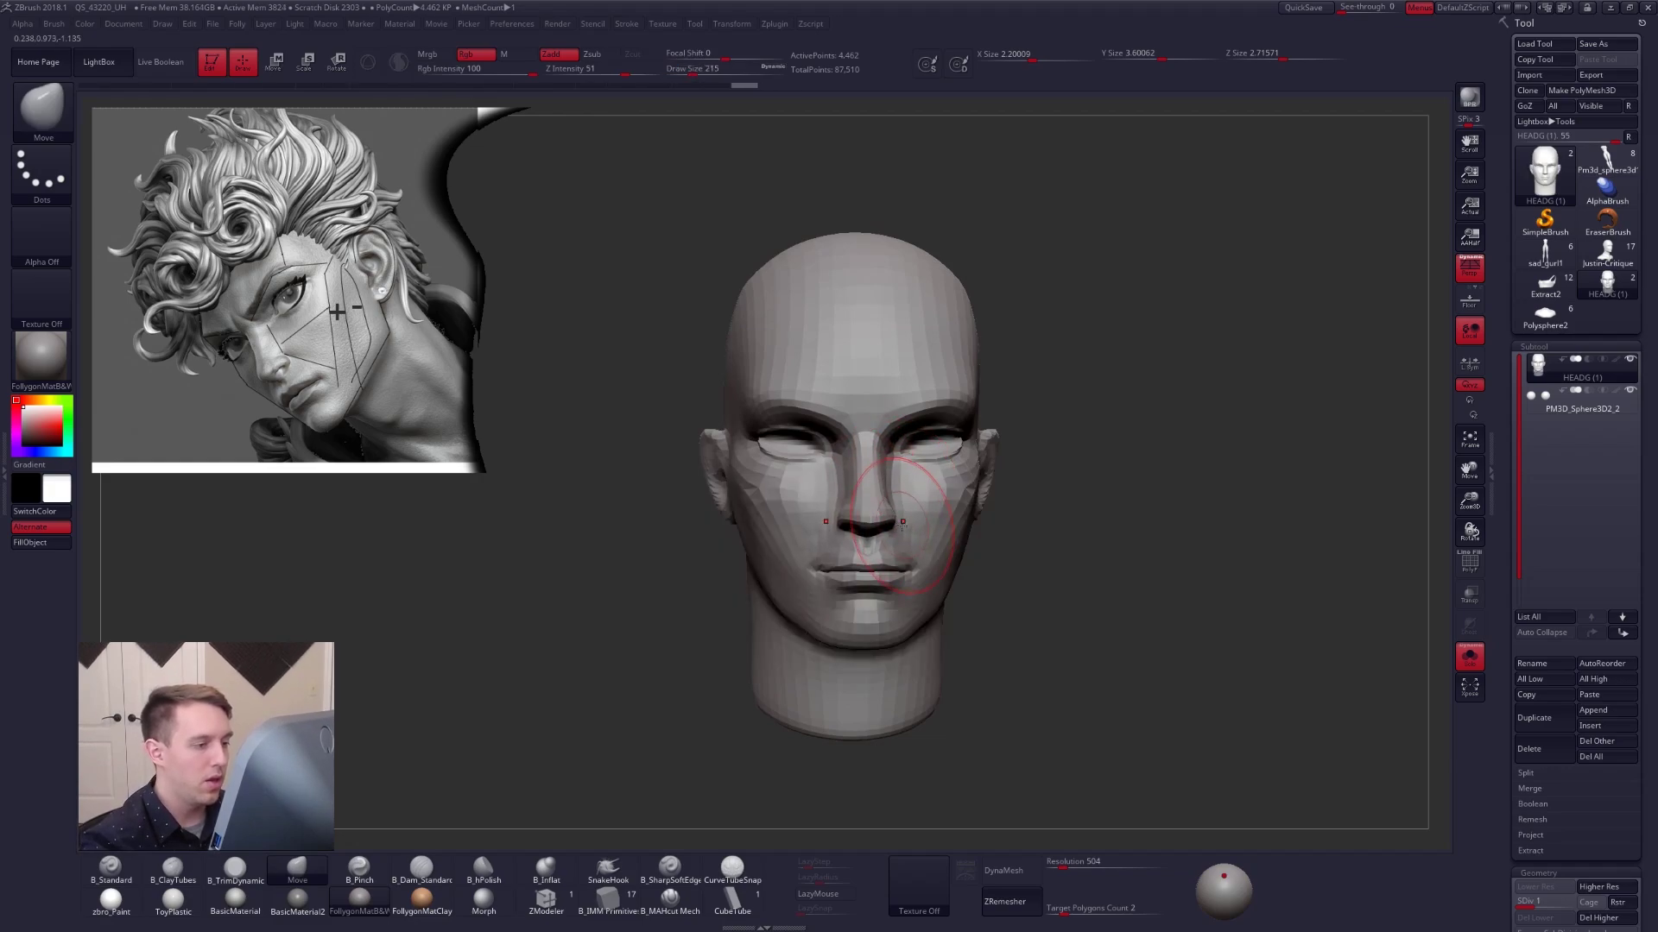
pyautogui.moveTo(901, 527); pyautogui.dragTo(874, 516, button='right')
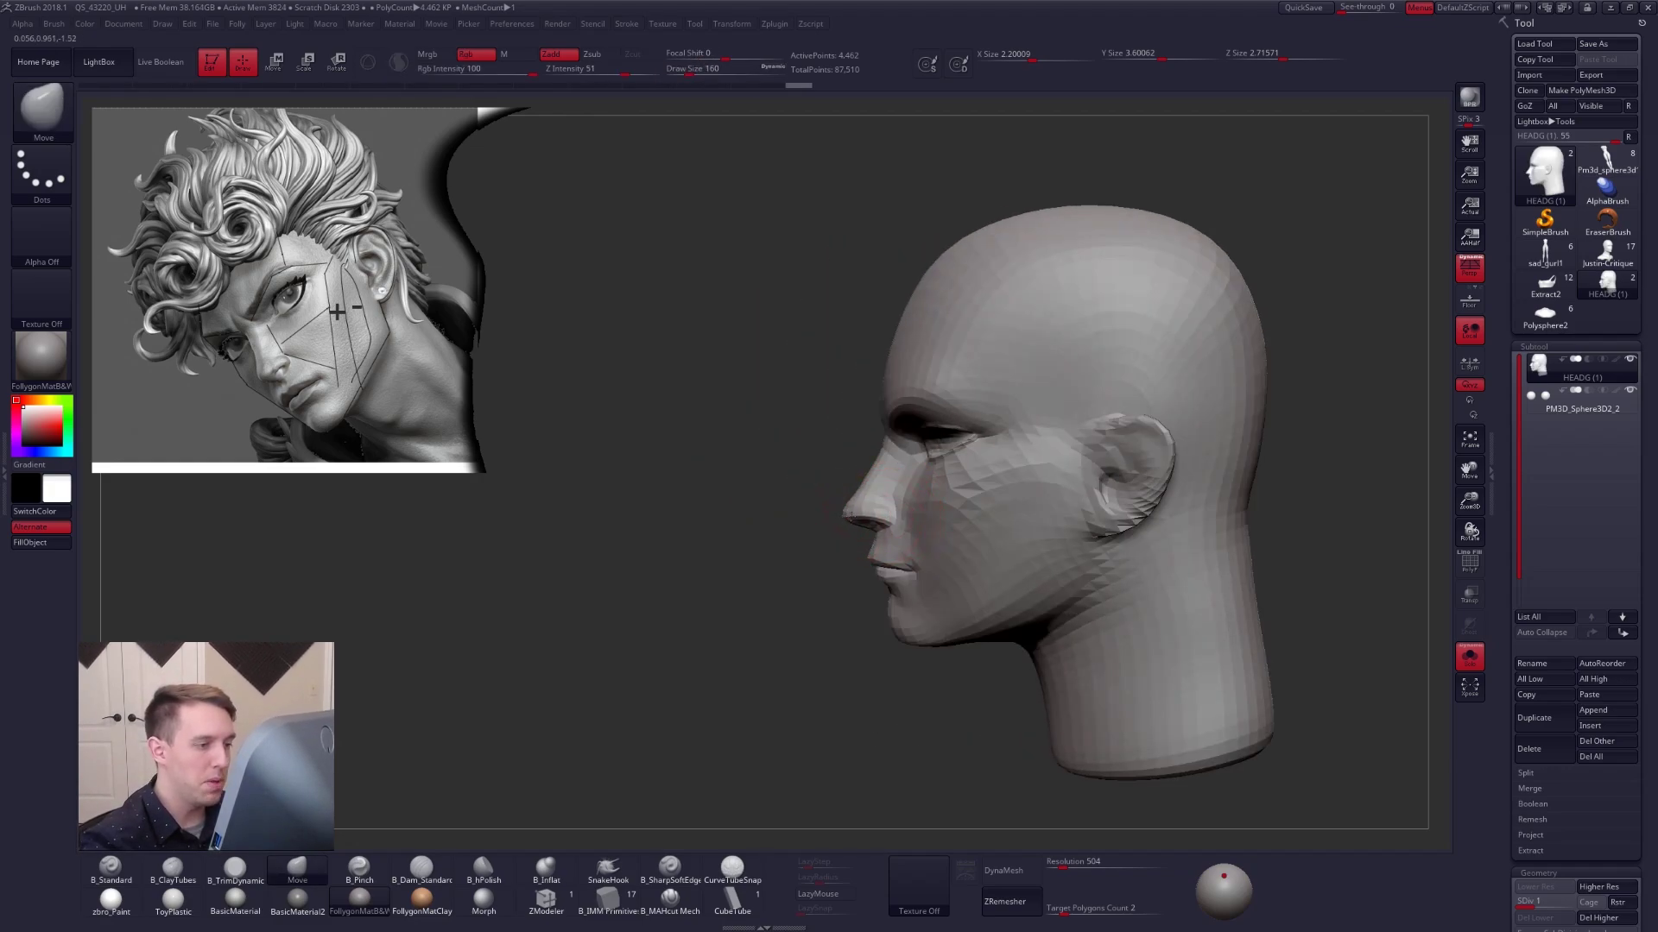
pyautogui.moveTo(844, 516); pyautogui.dragTo(853, 516)
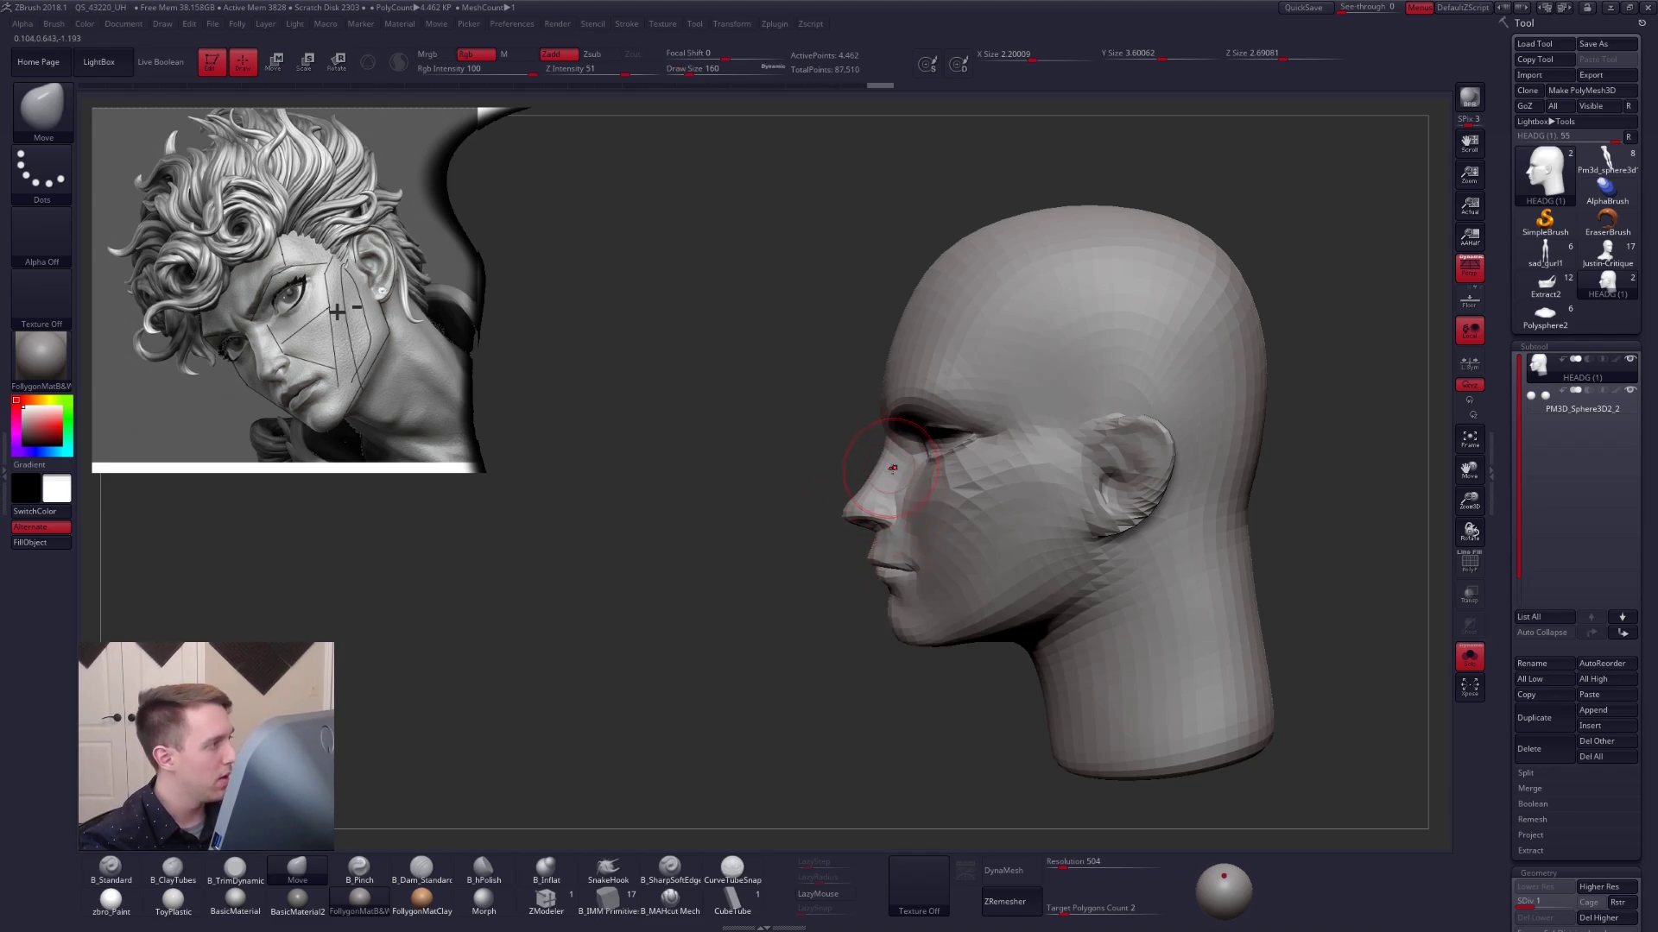
# Sculpt the cheekbone and temple beside the eye with the B_ClayTubes brush at draw size 215.
pyautogui.moveTo(893, 468)
pyautogui.mouseDown(button='right')
pyautogui.moveTo(933, 481)
pyautogui.moveTo(989, 454)
pyautogui.mouseUp(button='right')
pyautogui.press('space')
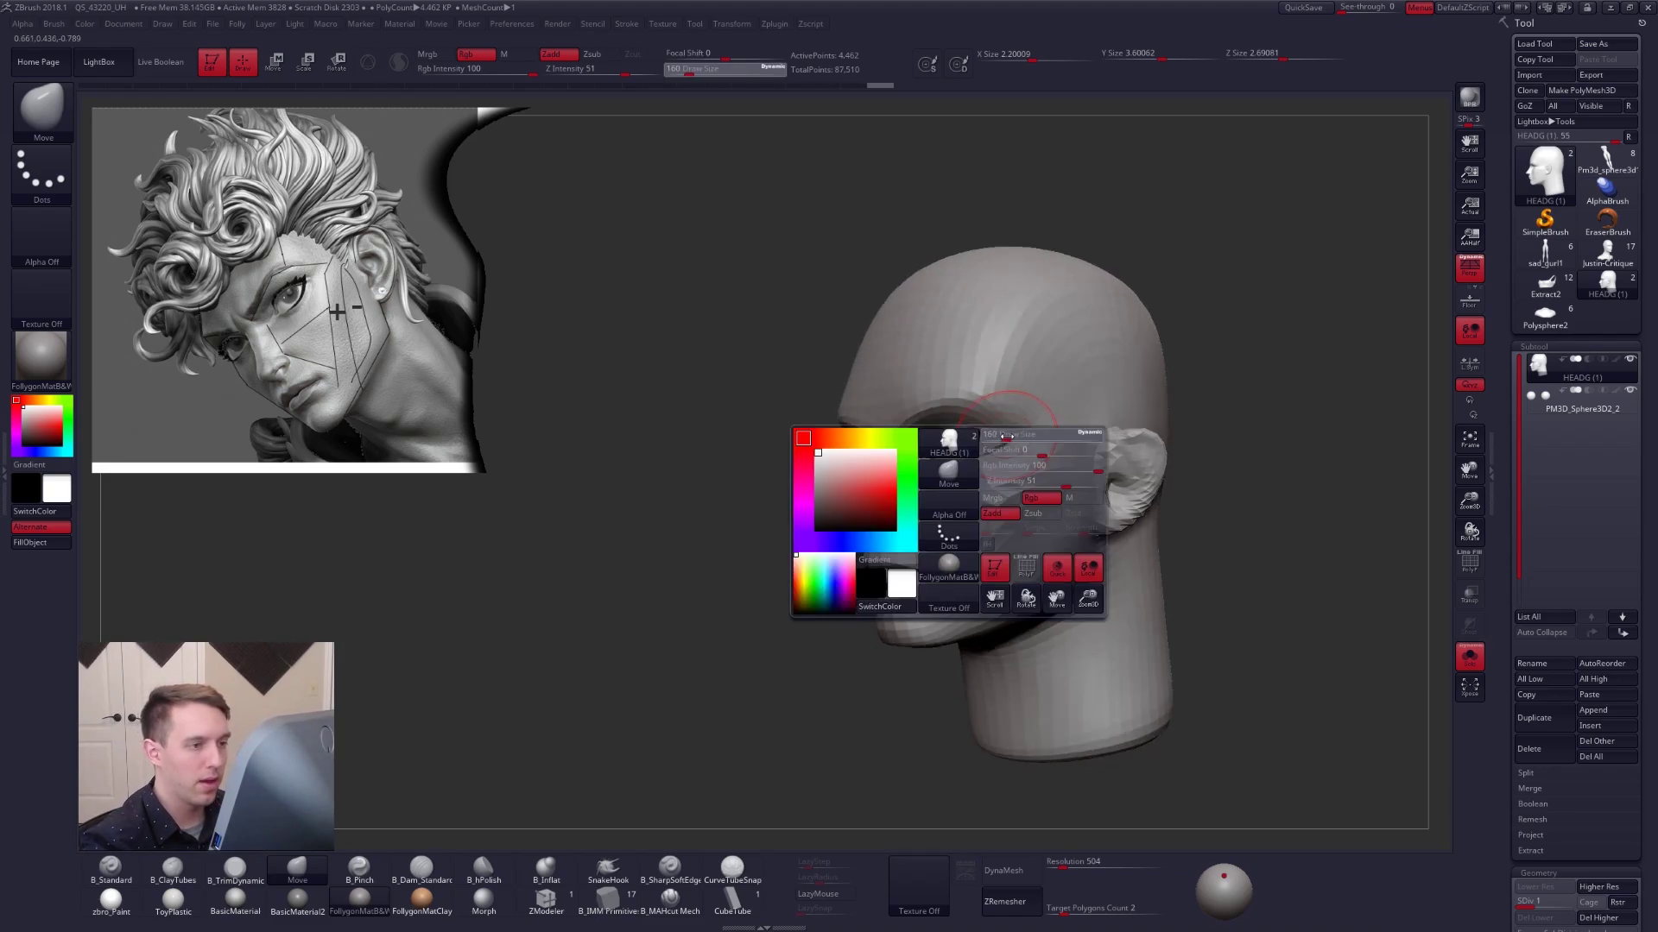
pyautogui.moveTo(993, 453); pyautogui.dragTo(998, 453)
pyautogui.press('5')
pyautogui.moveTo(1039, 422)
pyautogui.mouseDown(button='right')
pyautogui.moveTo(1067, 422)
pyautogui.moveTo(976, 468)
pyautogui.moveTo(948, 445)
pyautogui.mouseUp(button='right')
pyautogui.press('2')
pyautogui.moveTo(950, 449)
pyautogui.mouseDown()
pyautogui.moveTo(937, 499)
pyautogui.moveTo(986, 506)
pyautogui.mouseUp()
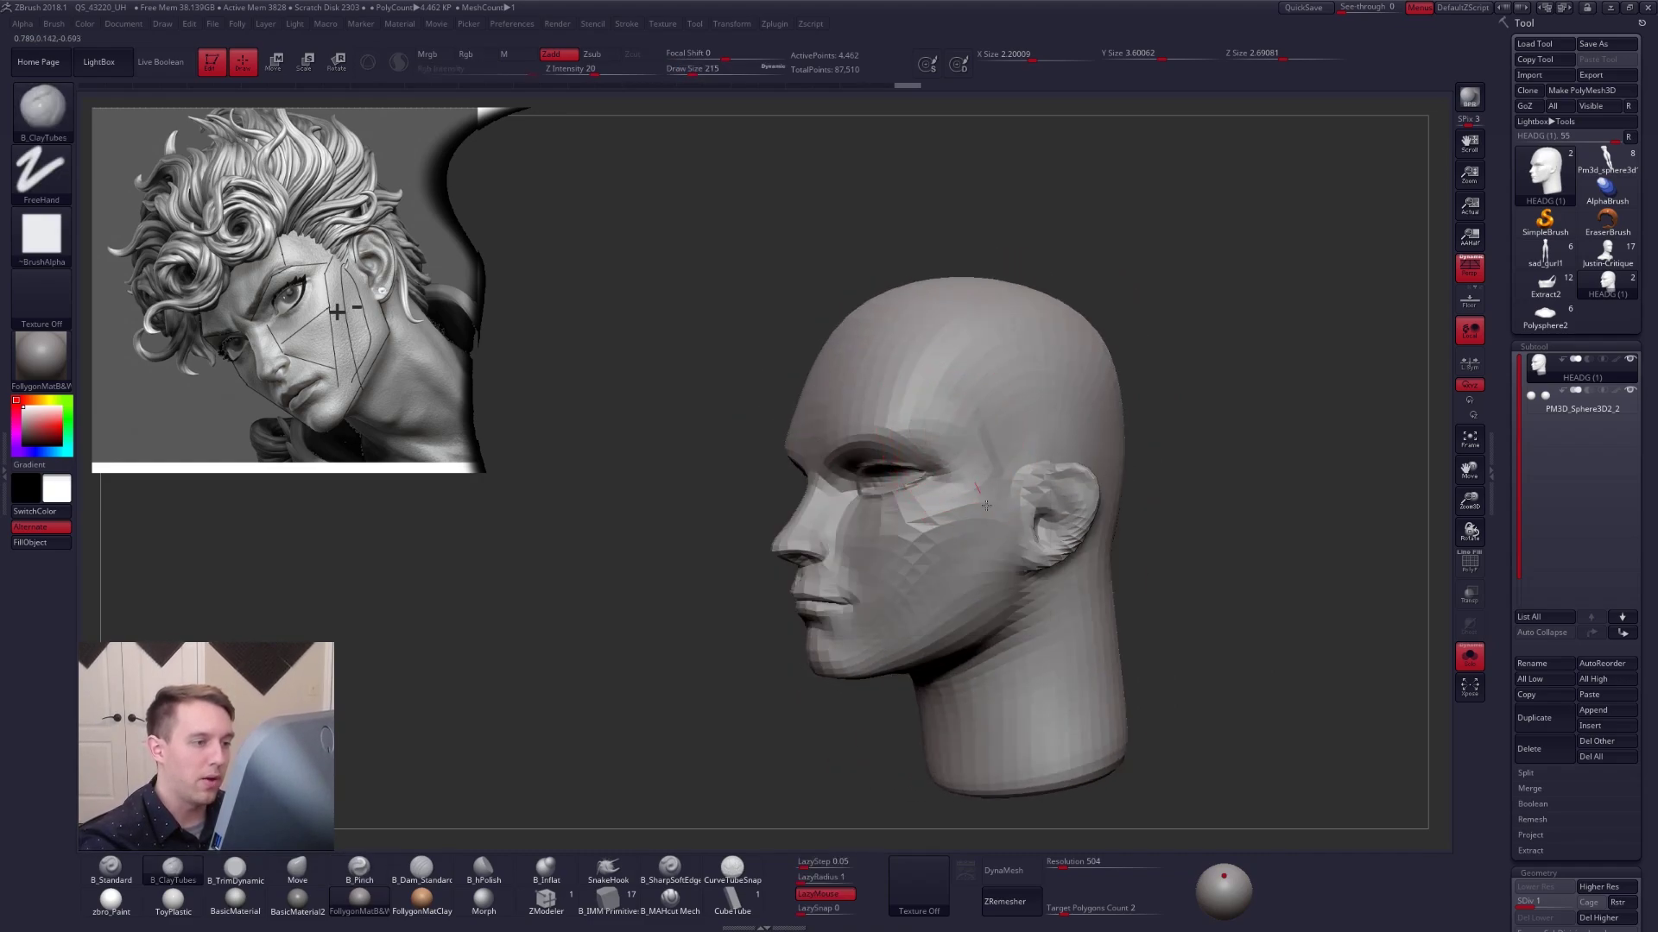
pyautogui.moveTo(1062, 392); pyautogui.dragTo(1101, 440)
# Raise the head to subdivision level 3 and check the face from the front.
pyautogui.press('d')
pyautogui.keyDown('alt'); pyautogui.moveTo(1162, 557); pyautogui.dragTo(1144, 555); pyautogui.keyUp('alt')
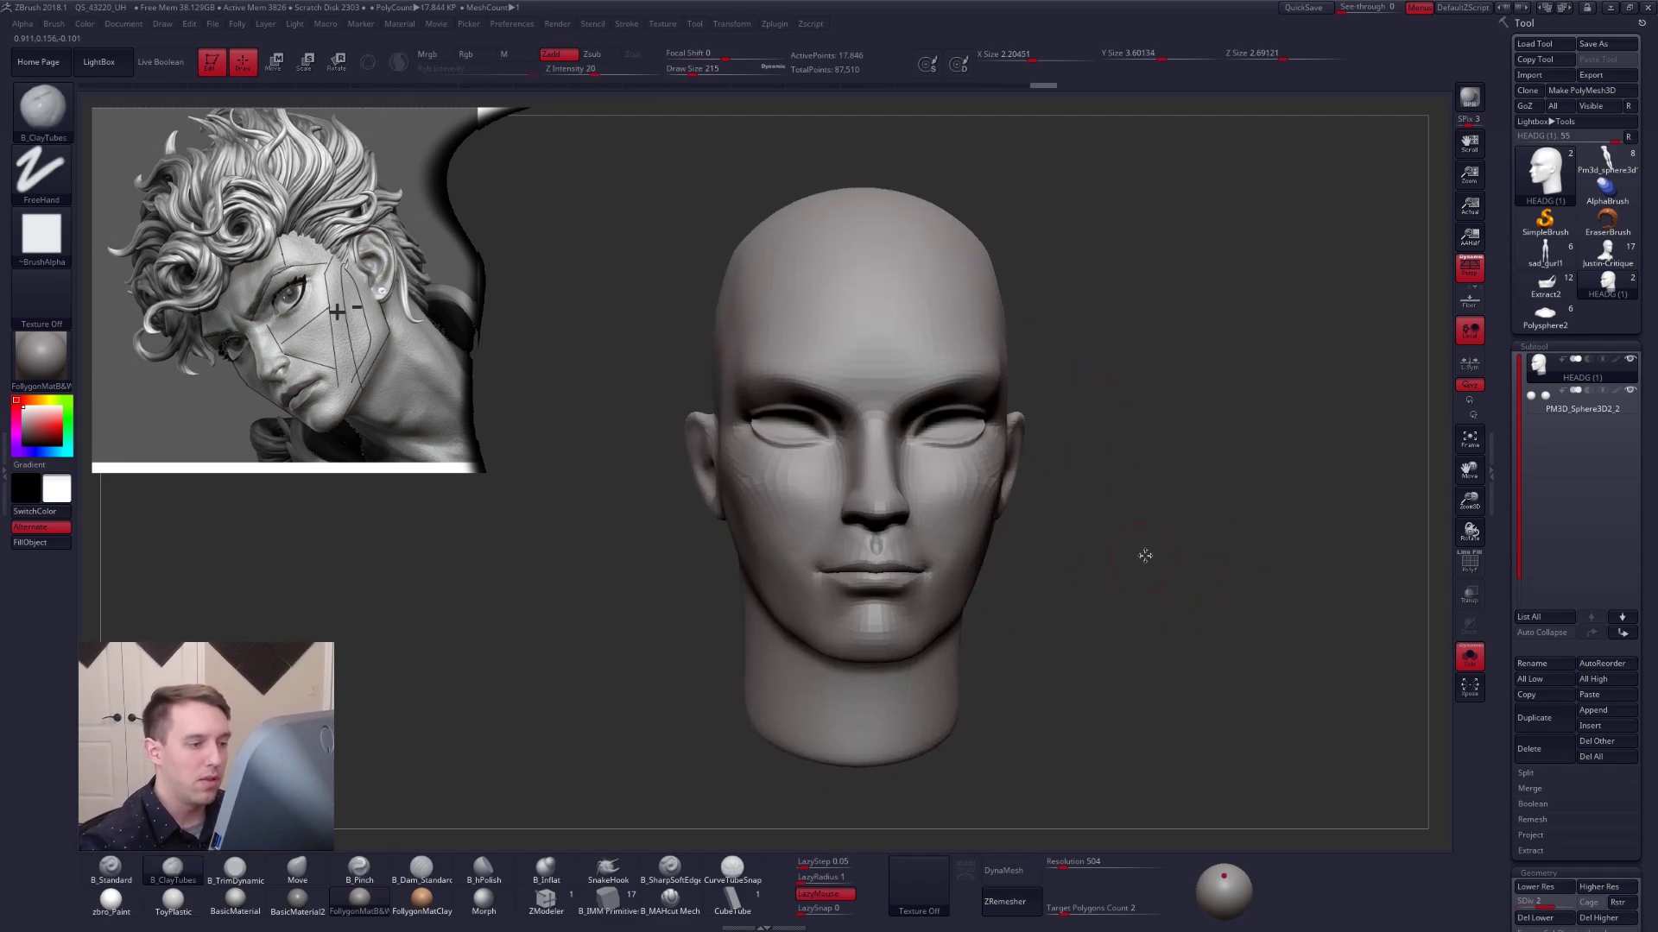
pyautogui.moveTo(1182, 661); pyautogui.dragTo(1191, 688)
pyautogui.press('d')
# Sculpt the cheek below the eye with B_ClayTubes at draw size 130, ending on subdivision level 3.
pyautogui.press('space')
pyautogui.click(974, 566)
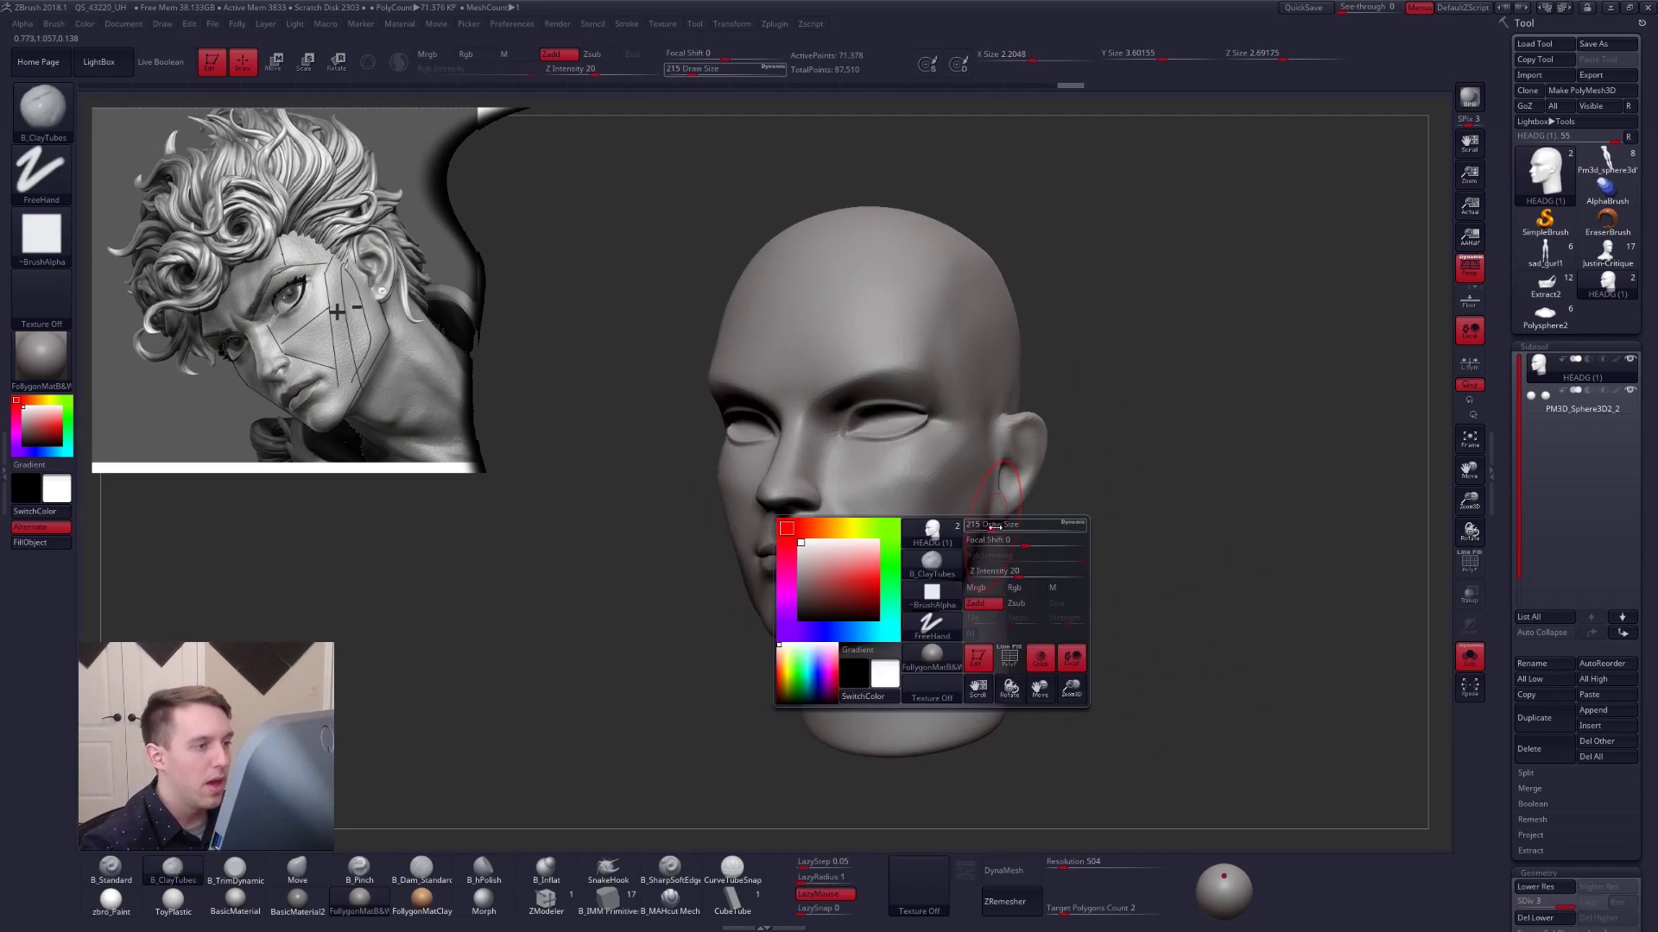
pyautogui.moveTo(925, 472)
pyautogui.mouseDown()
pyautogui.moveTo(916, 492)
pyautogui.moveTo(914, 457)
pyautogui.mouseUp()
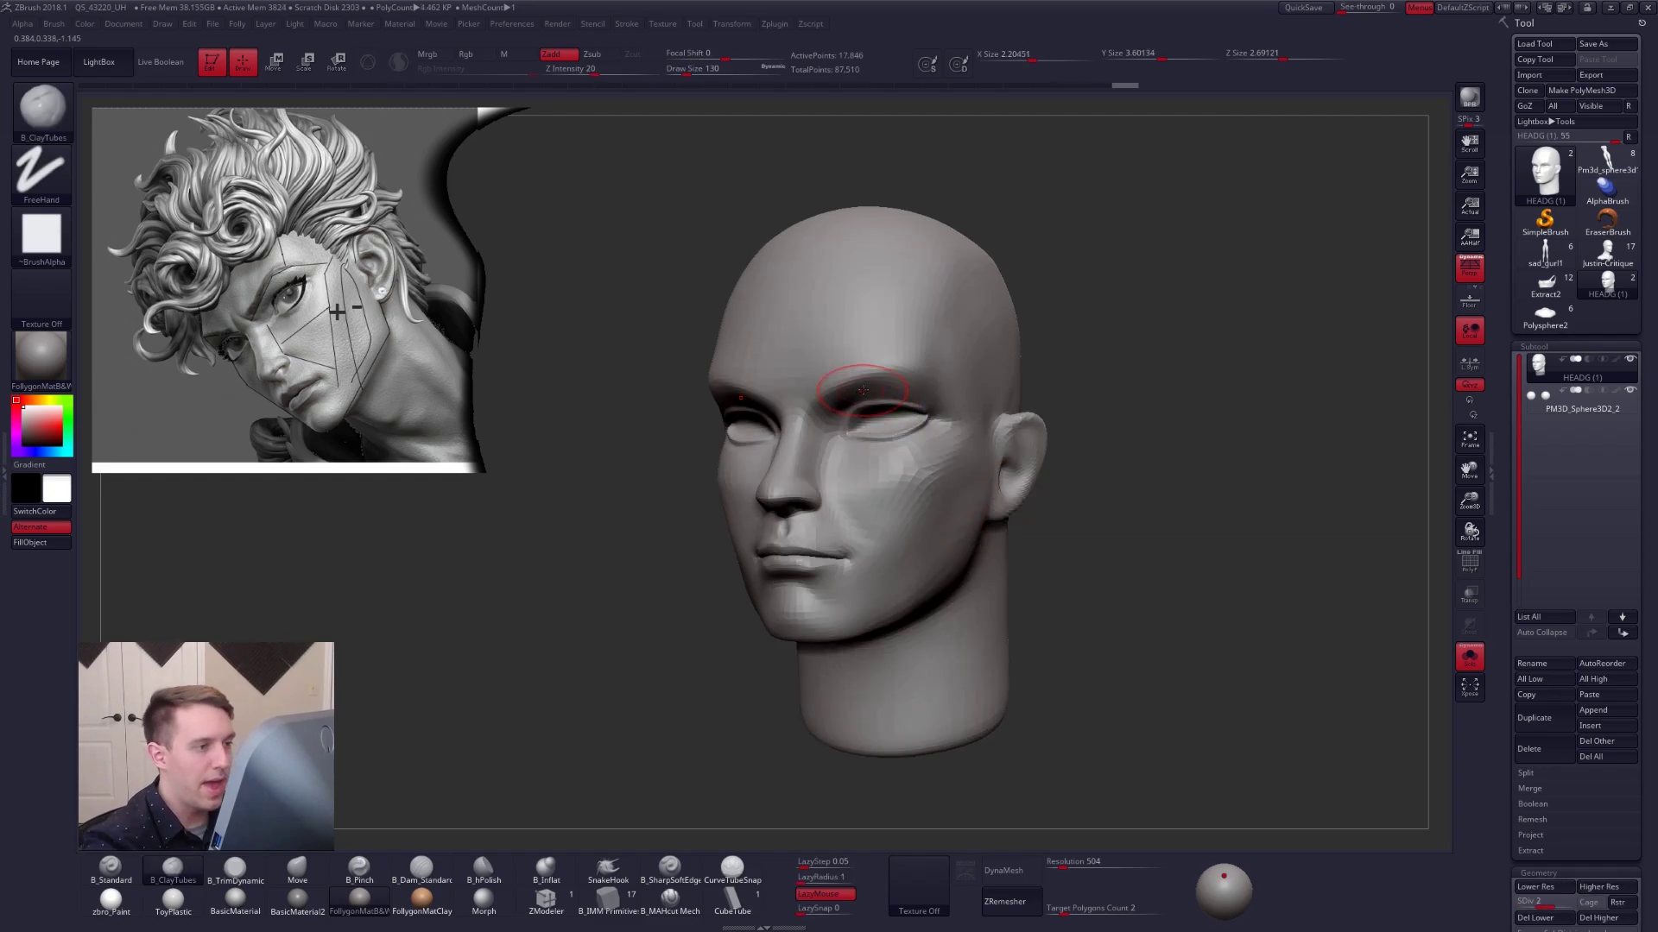
pyautogui.moveTo(876, 396); pyautogui.dragTo(872, 376, button='right')
pyautogui.hotkey('shift', 'd')
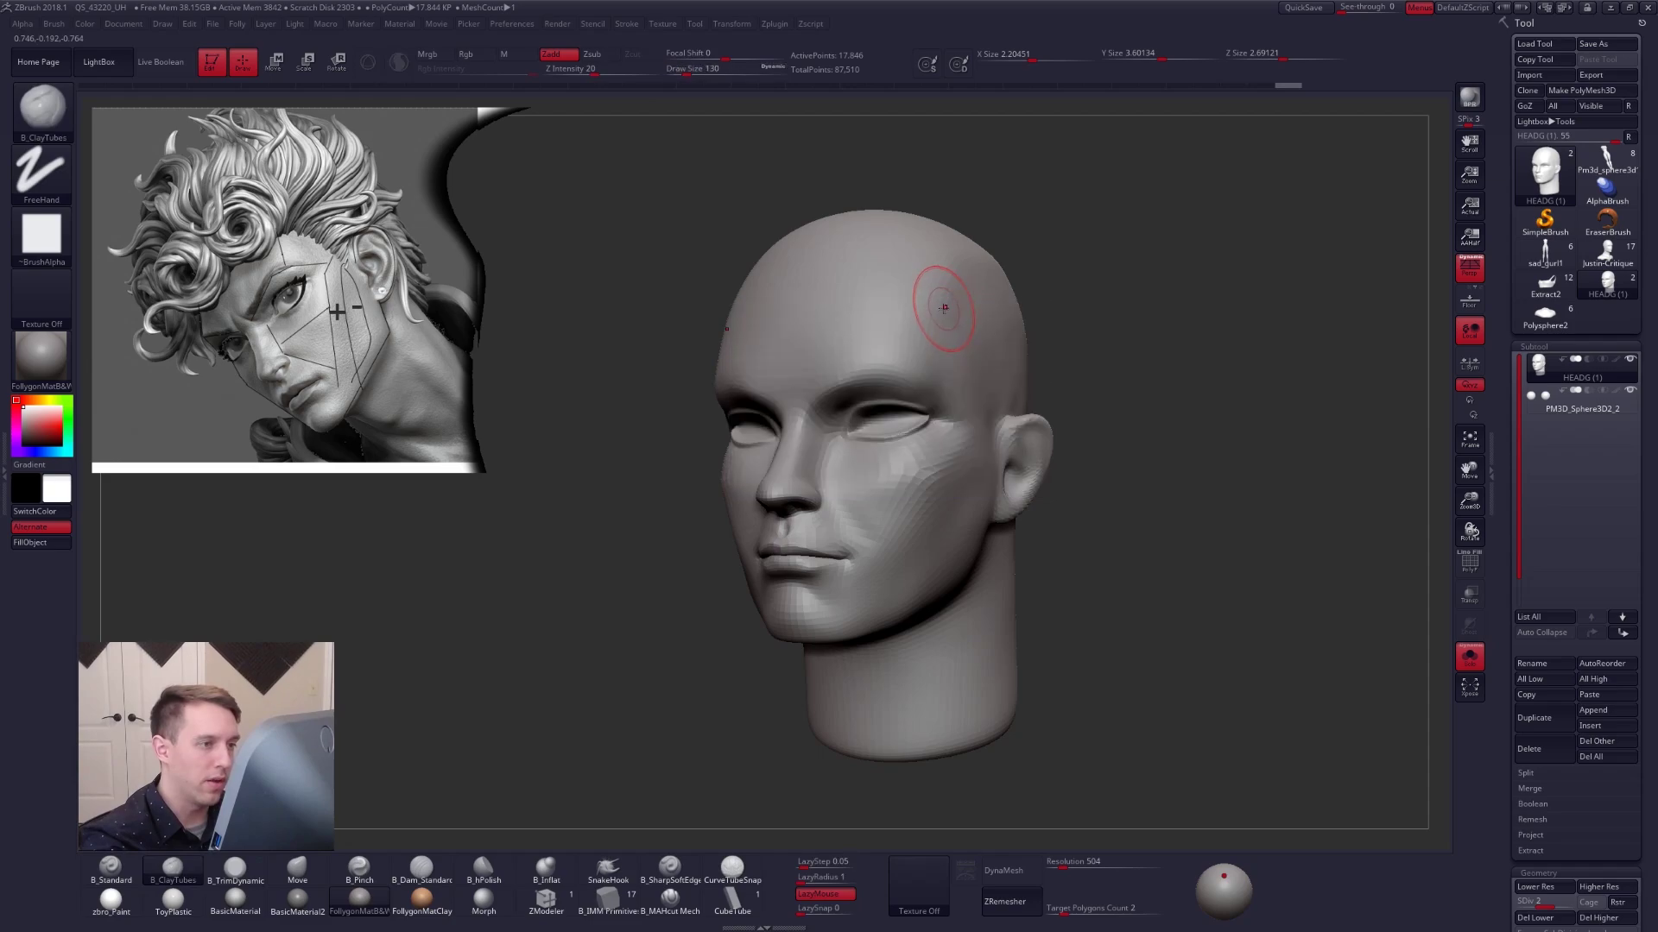
pyautogui.press('d')
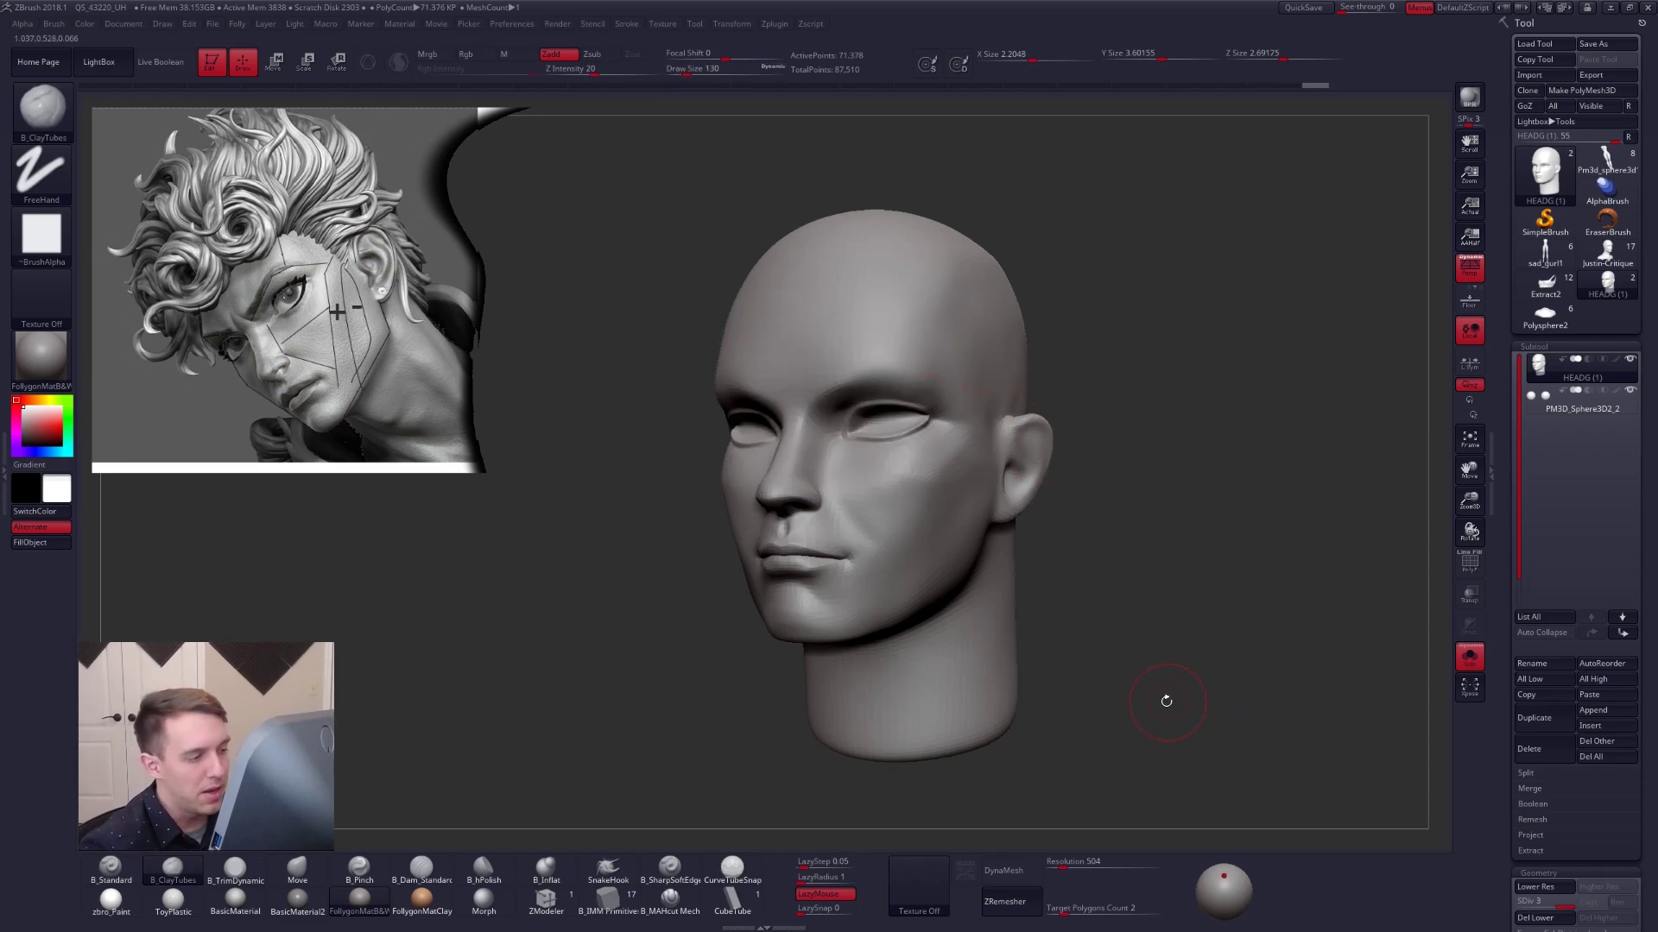
# Sculpt the cheek beside the mouth and nose with B_ClayTubes, using draw sizes of 170 and 104.
pyautogui.moveTo(1166, 696); pyautogui.dragTo(1167, 704)
pyautogui.press('space')
pyautogui.moveTo(914, 537); pyautogui.dragTo(920, 533)
pyautogui.moveTo(921, 534); pyautogui.dragTo(932, 539, button='right')
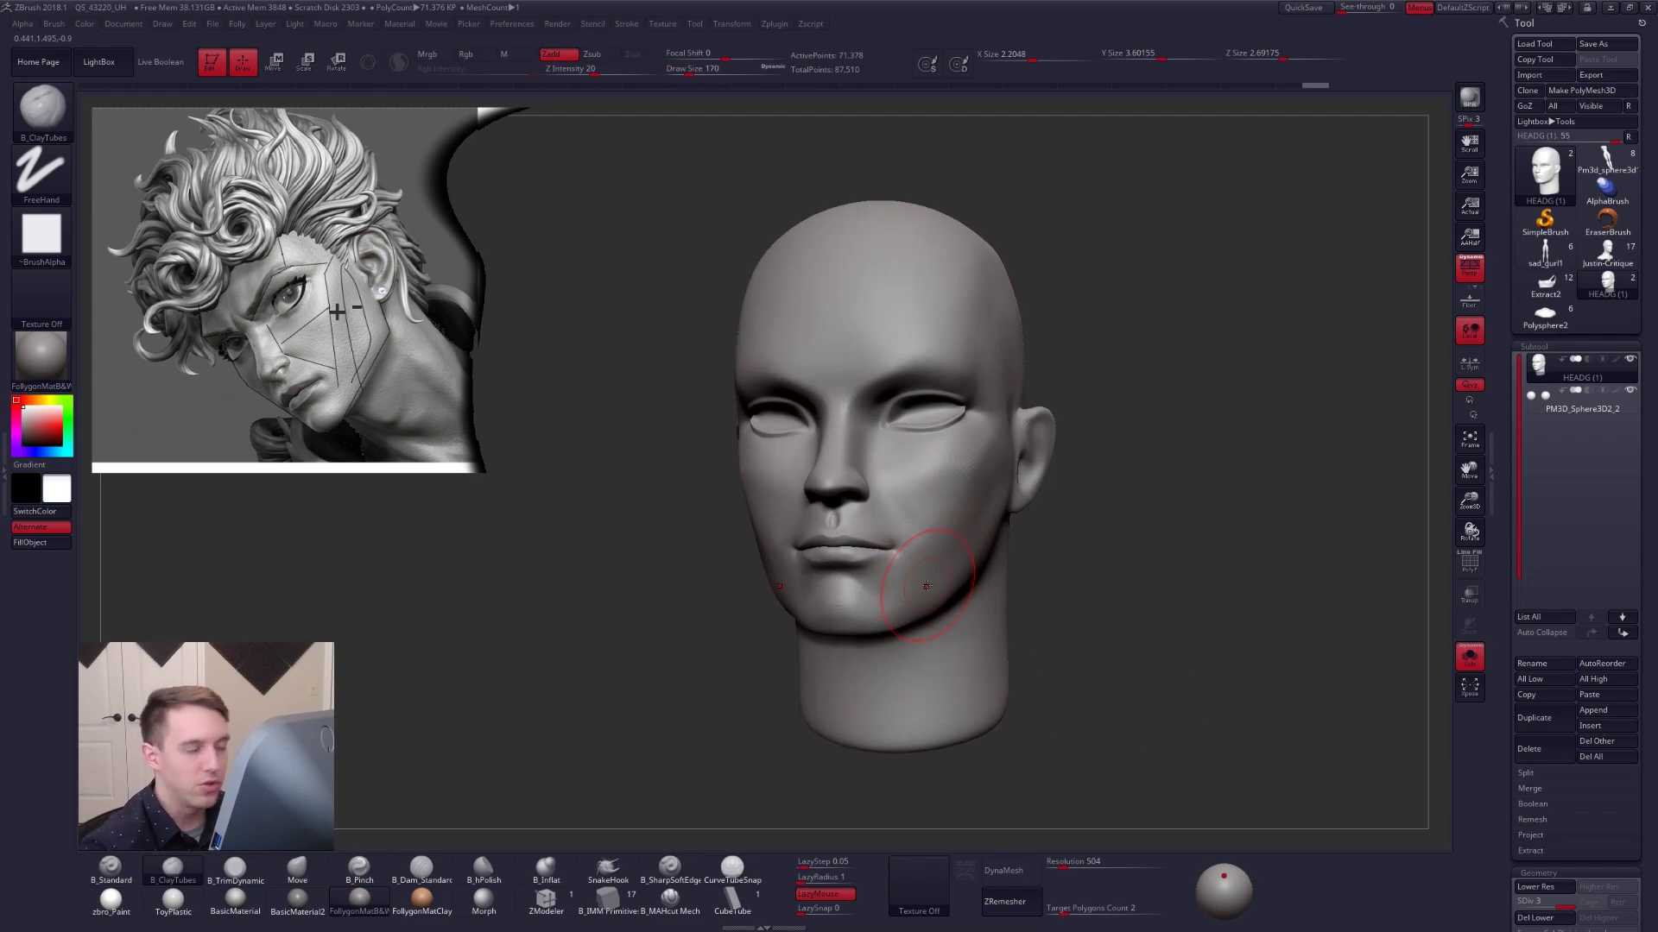
pyautogui.press('space')
pyautogui.moveTo(916, 518); pyautogui.dragTo(891, 510)
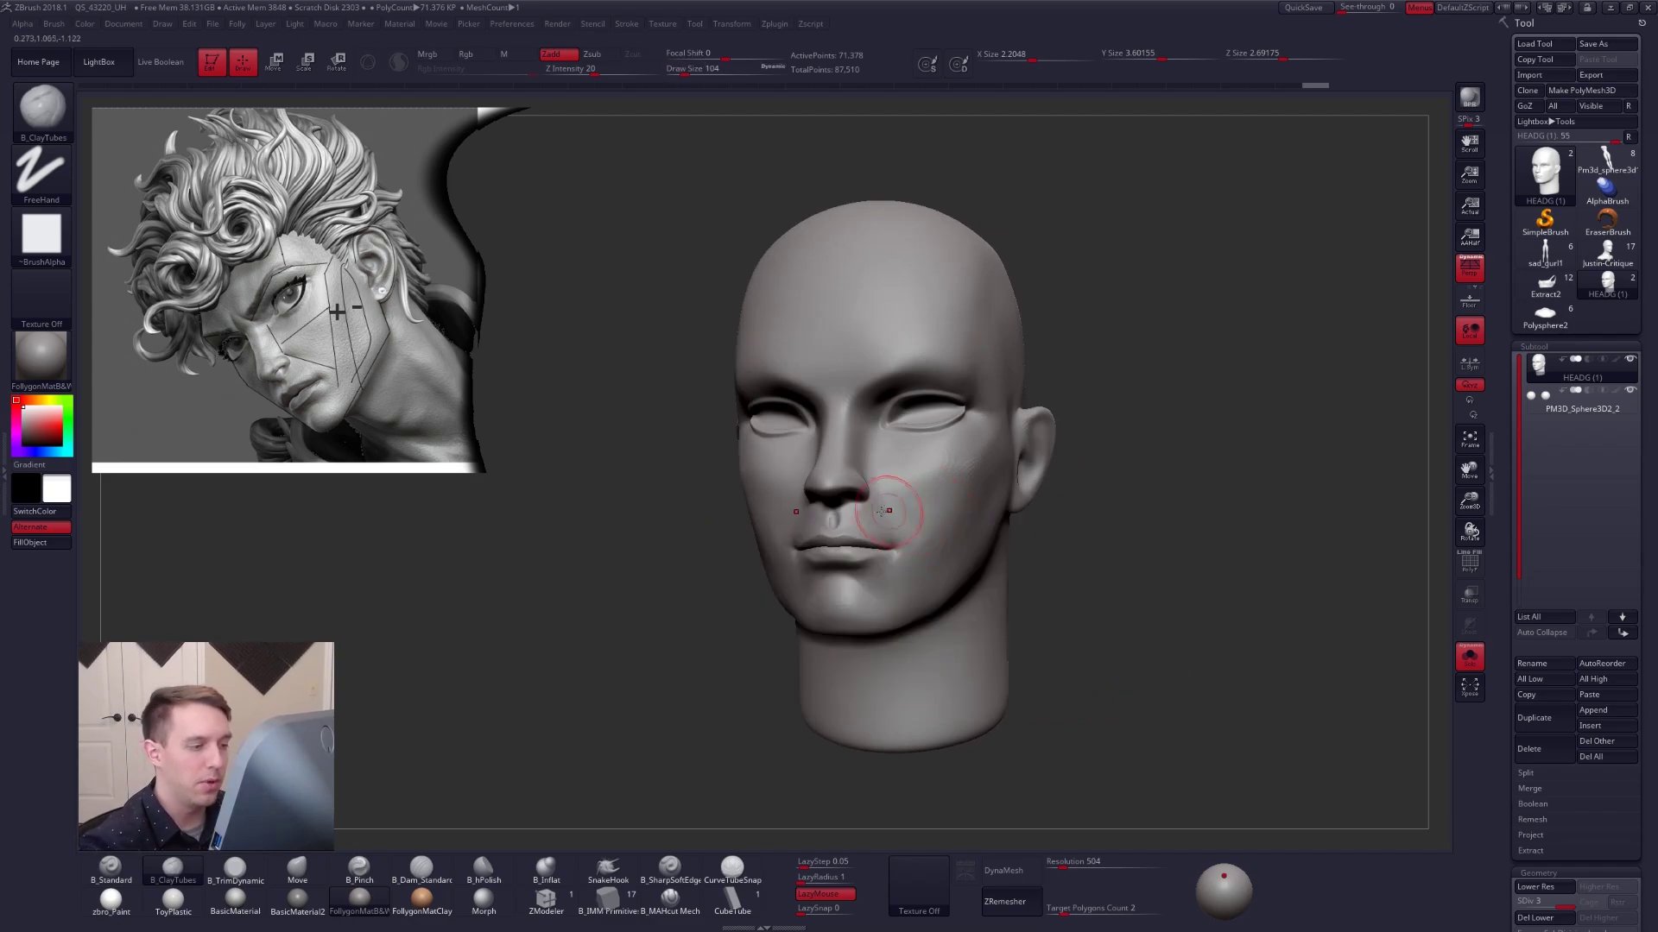
# Sculpt the philtrum between the nose and upper lip with B_ClayTubes at draw size 43, and subdivide the head to level 4.
pyautogui.moveTo(891, 509)
pyautogui.keyDown('alt'); pyautogui.mouseDown(button='right')
pyautogui.moveTo(904, 538)
pyautogui.moveTo(862, 543)
pyautogui.mouseUp(button='right'); pyautogui.keyUp('alt')
pyautogui.press('space')
pyautogui.moveTo(862, 543); pyautogui.dragTo(845, 536)
pyautogui.press('shift')
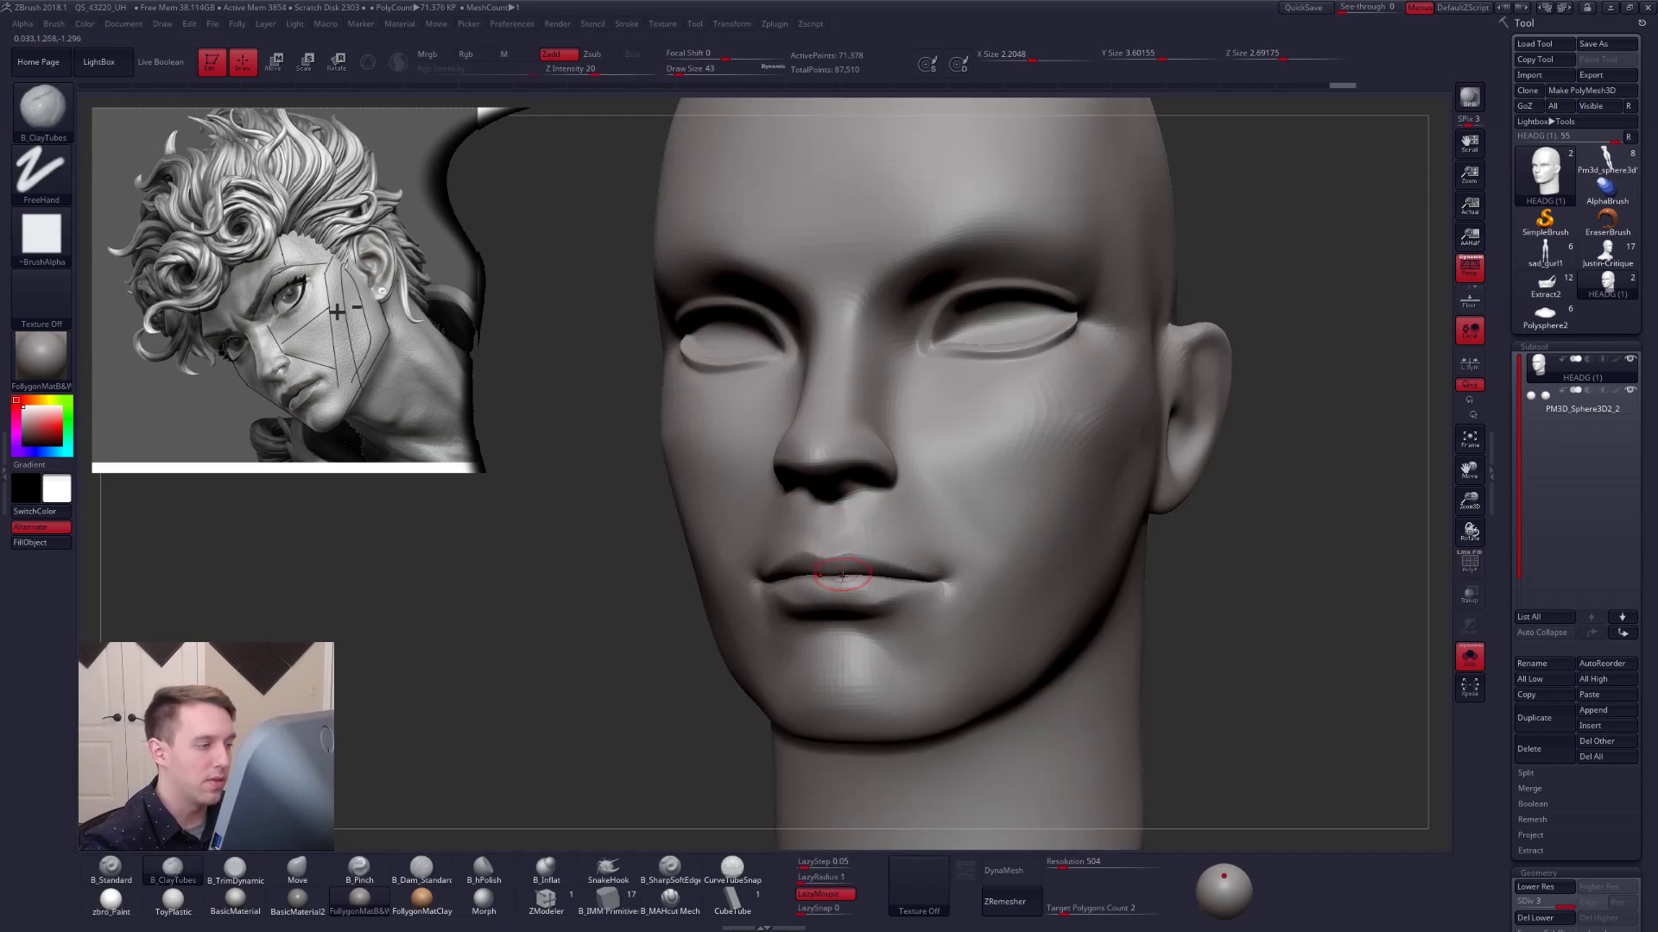
pyautogui.moveTo(834, 561); pyautogui.dragTo(872, 565, button='right')
pyautogui.press('ctrl')
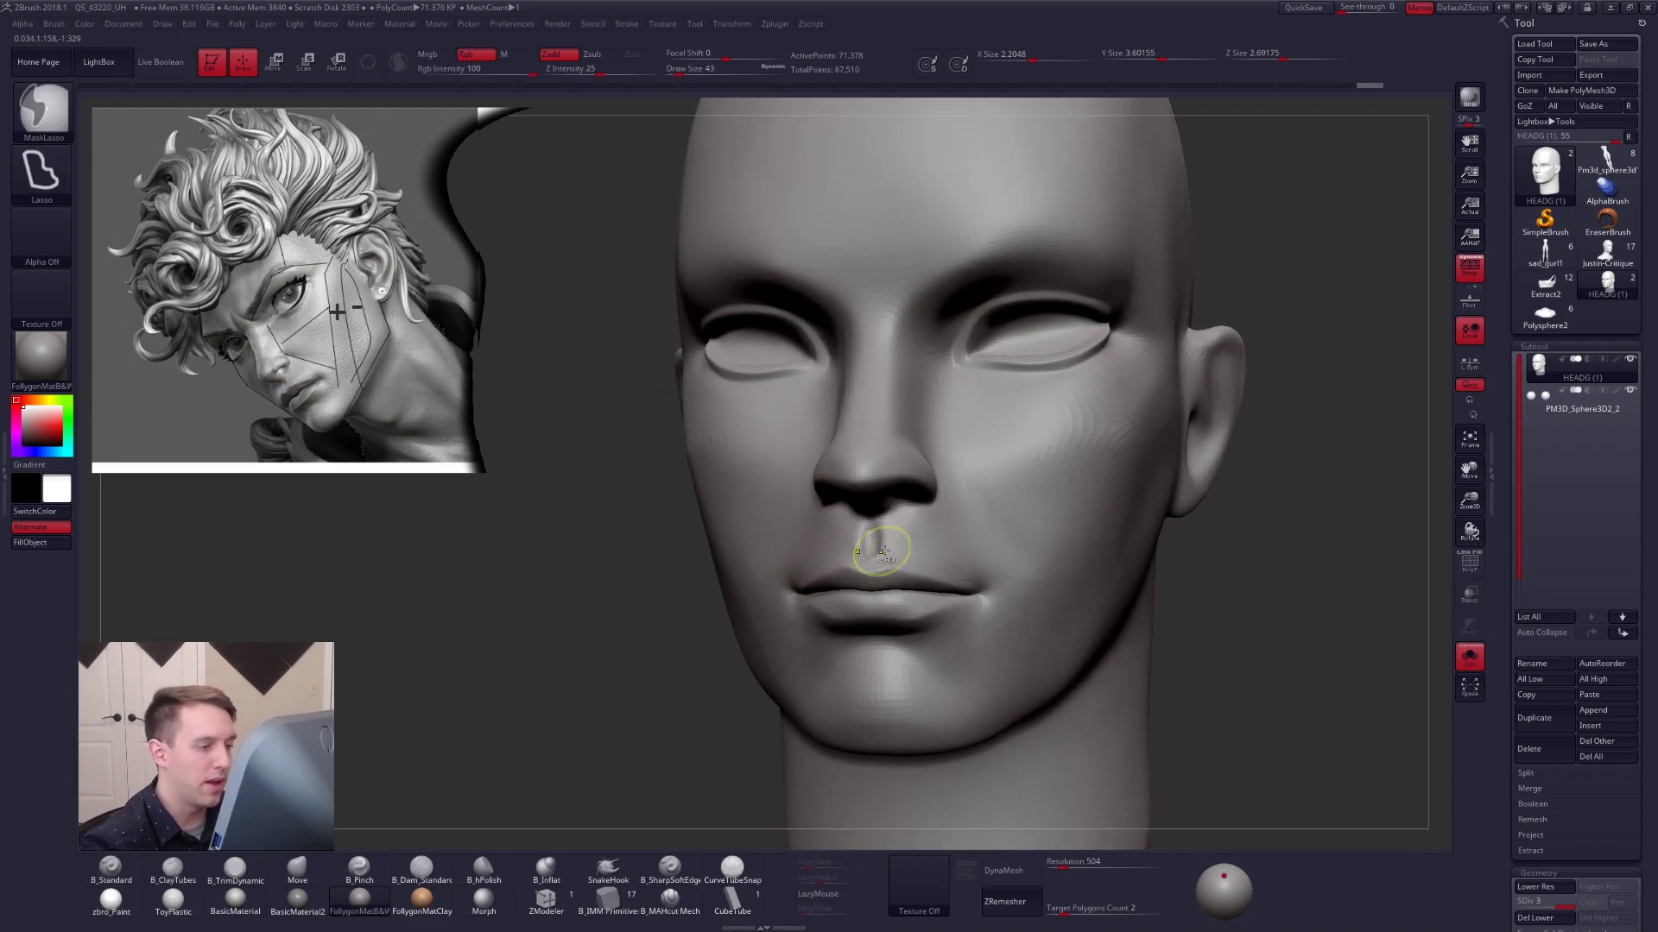
pyautogui.hotkey('ctrl', 'd')
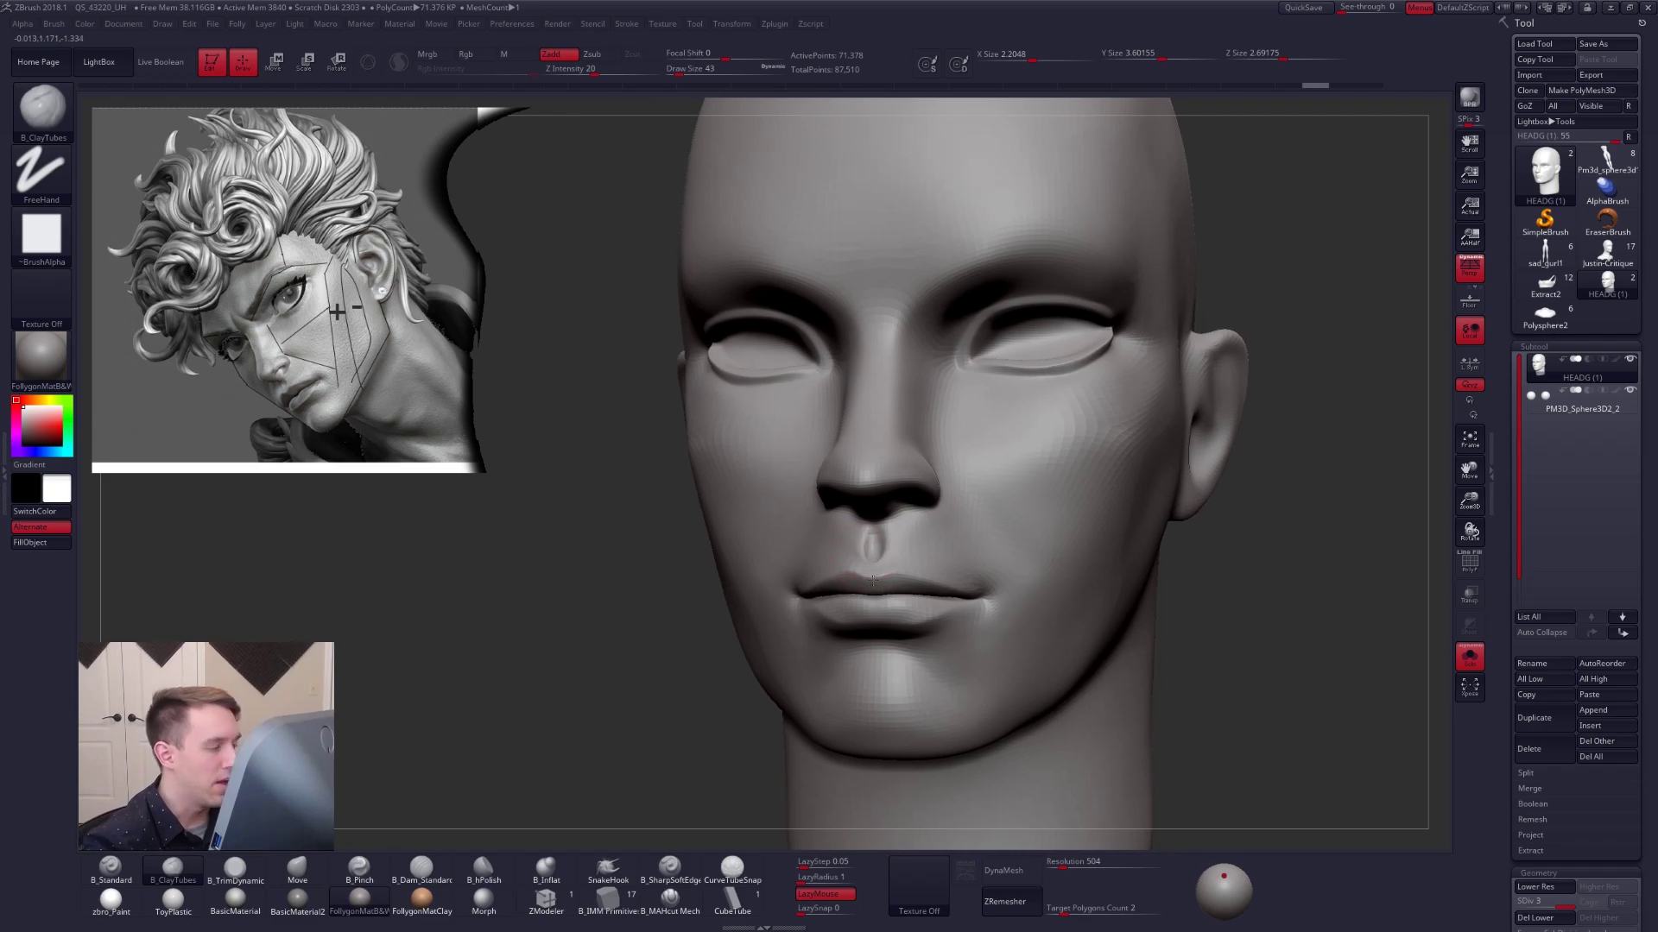
# Try smoothing the philtrum above the upper lip at draw size 43, and undo the last two strokes.
pyautogui.moveTo(863, 554); pyautogui.dragTo(871, 549, button='right')
pyautogui.press('shift')
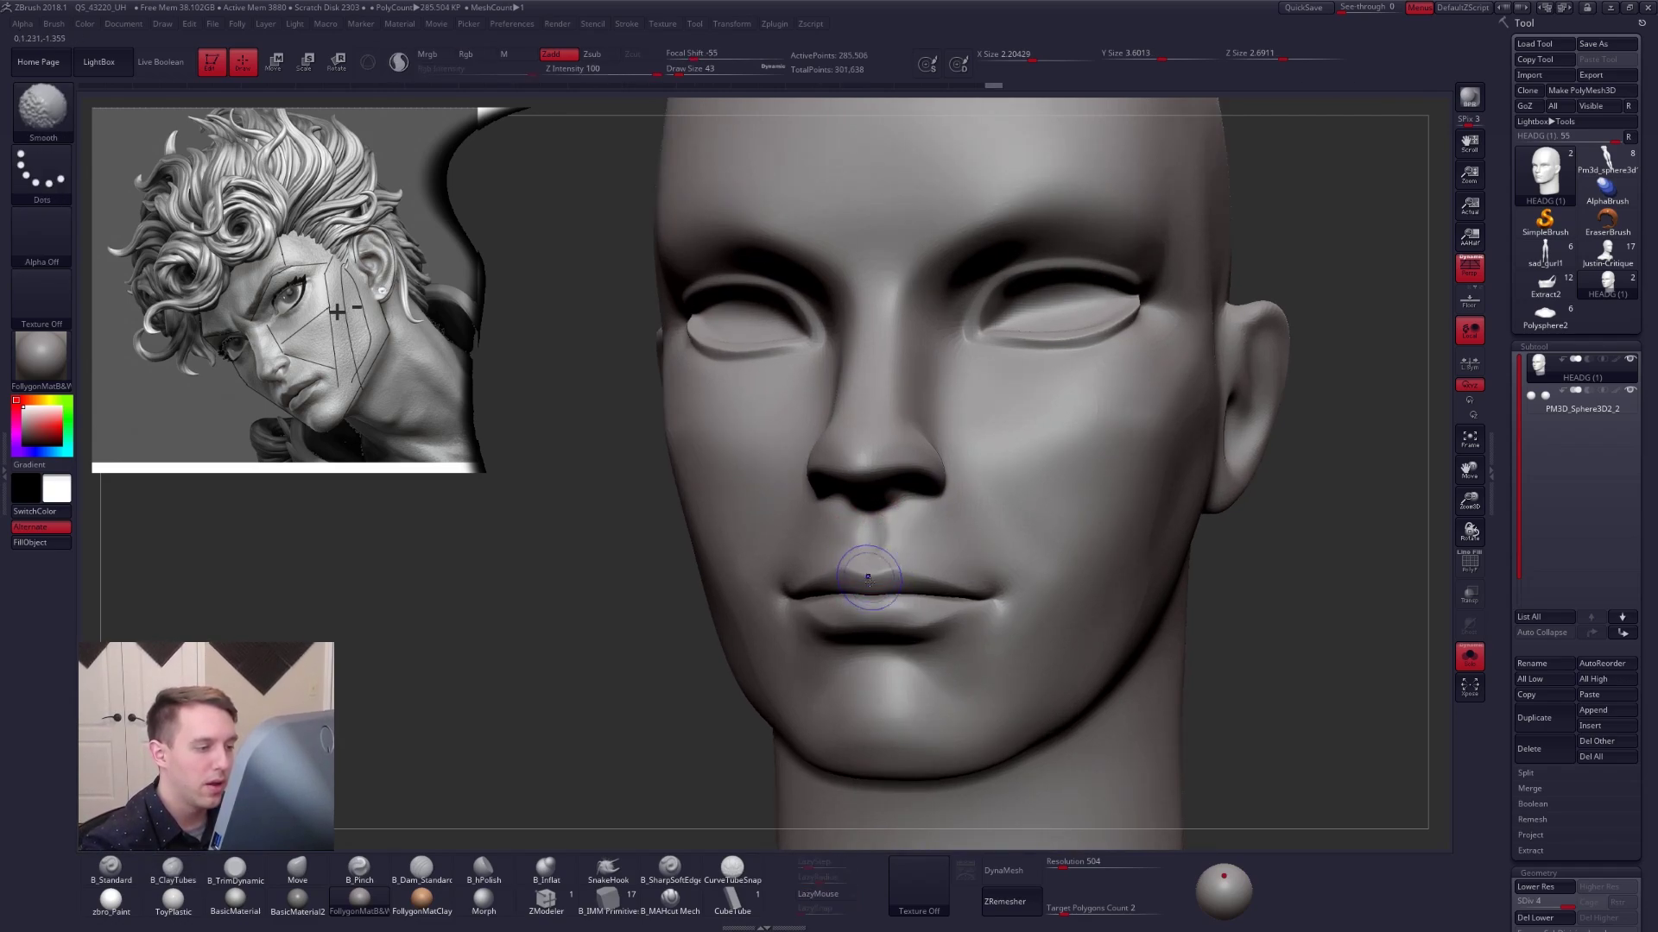
pyautogui.moveTo(872, 557); pyautogui.dragTo(866, 559, button='right')
pyautogui.keyDown('shift'); pyautogui.moveTo(869, 566); pyautogui.dragTo(871, 550); pyautogui.keyUp('shift')
pyautogui.hotkey('ctrl', 'z')
pyautogui.hotkey('ctrl', 'z')
# Refine the philtrum with B_ClayTubes at draw size 38, try the B_Pinch brush on it, and undo the last two strokes.
pyautogui.press('space')
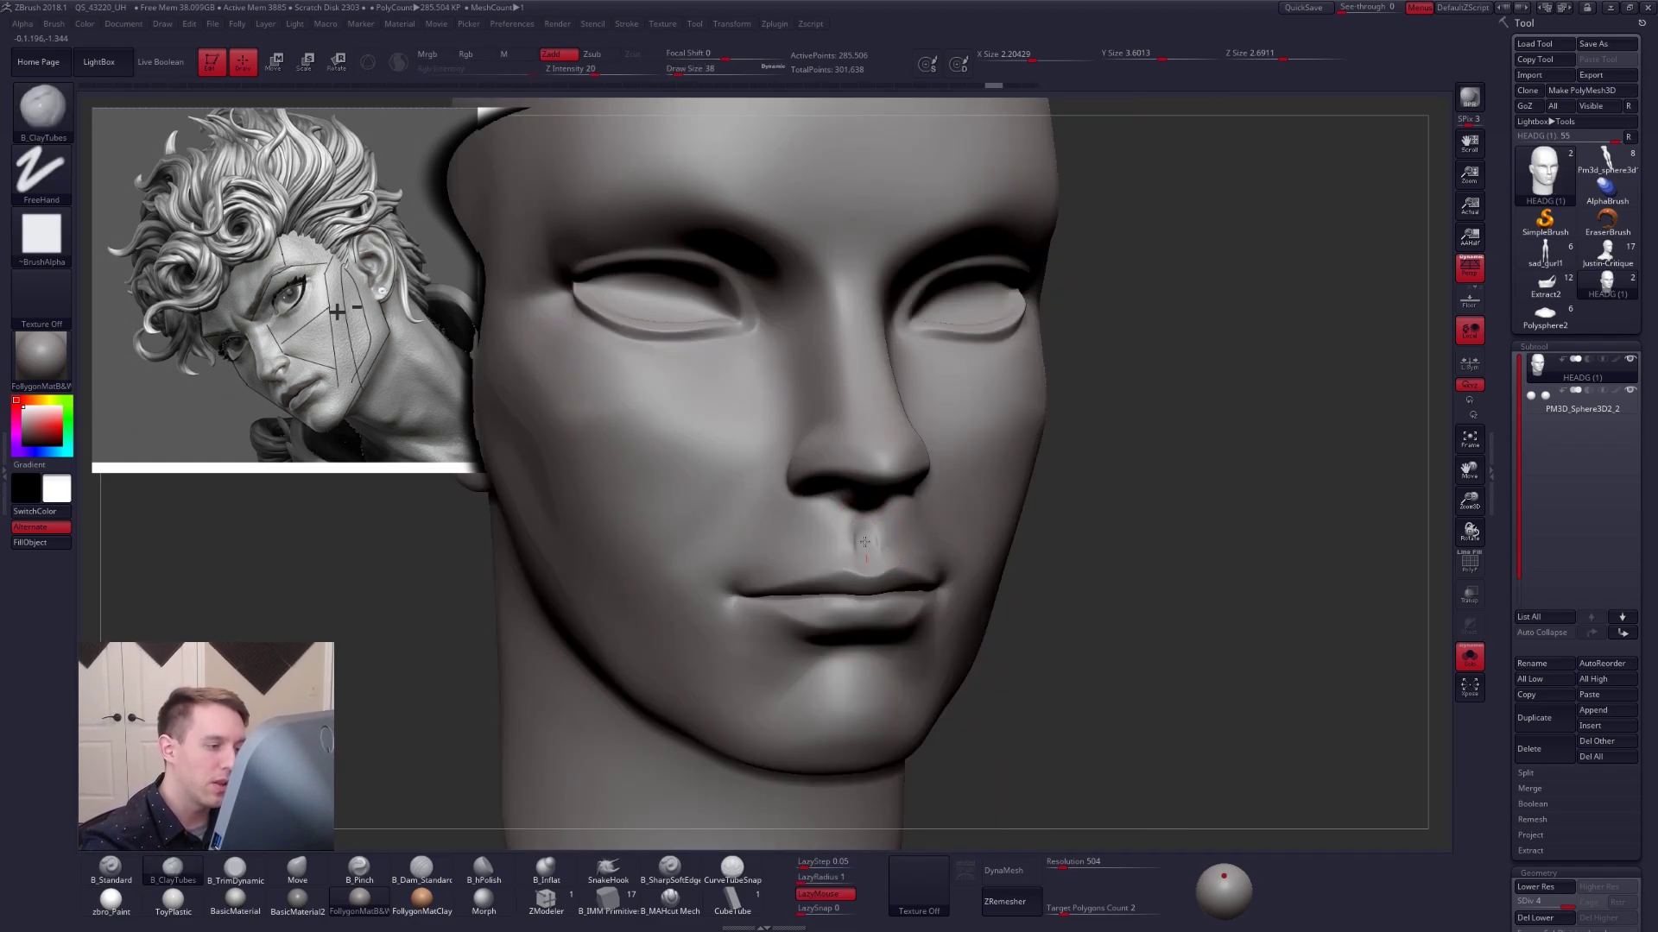
pyautogui.moveTo(869, 562); pyautogui.dragTo(943, 581, button='right')
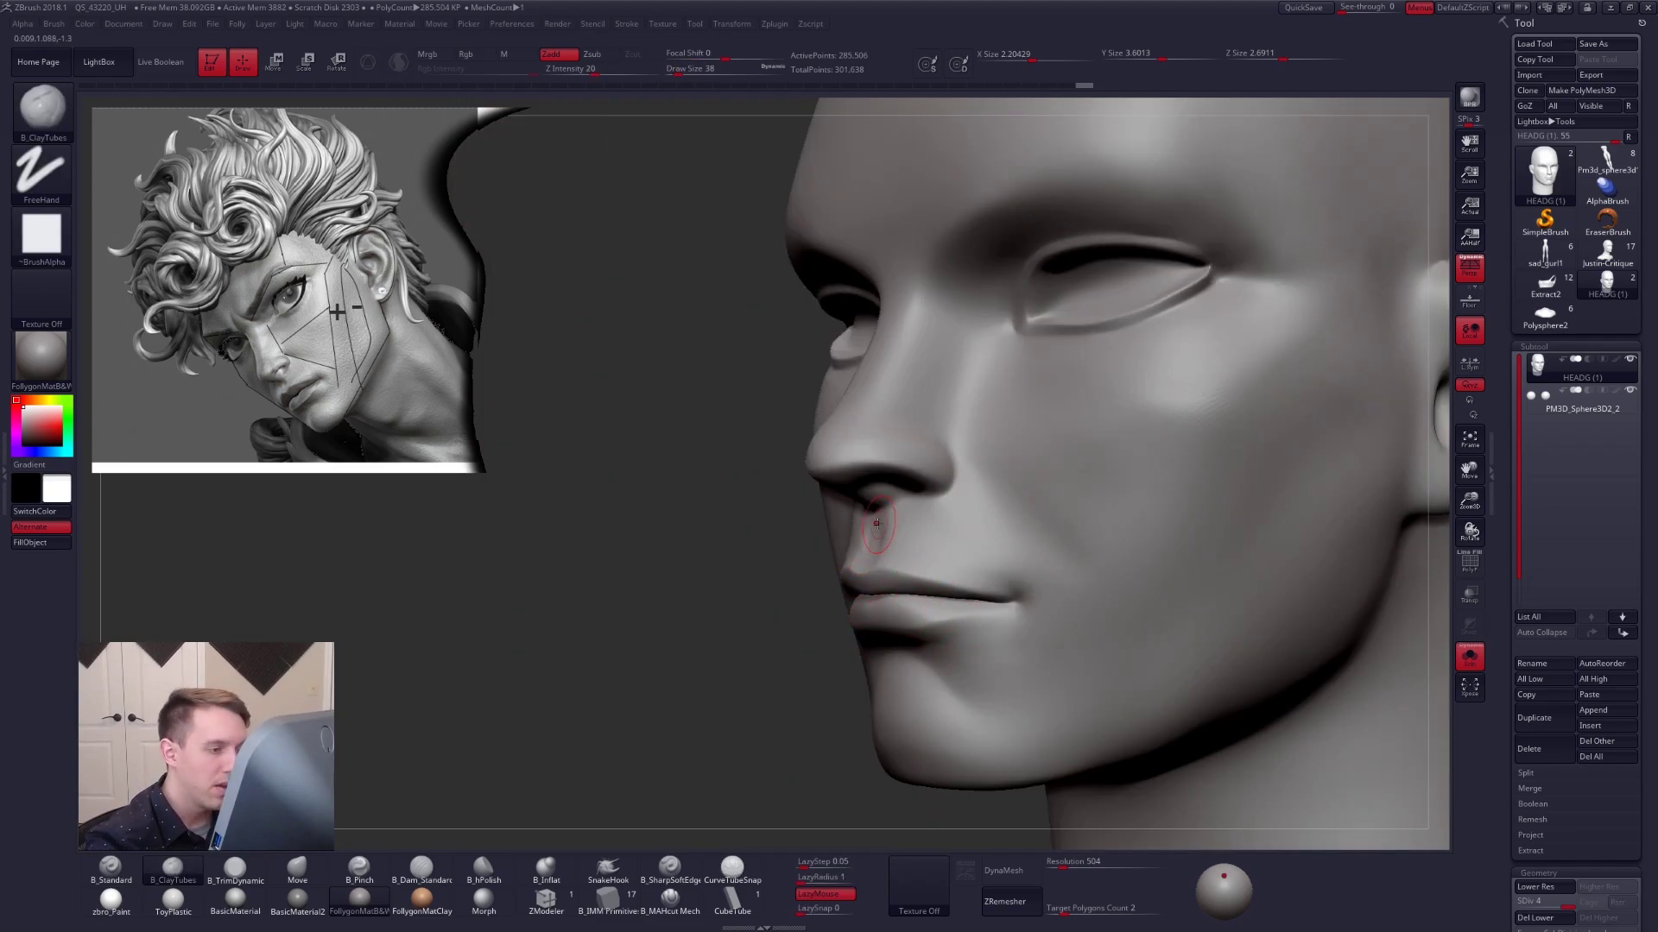
pyautogui.moveTo(867, 579); pyautogui.dragTo(869, 572)
pyautogui.press('5')
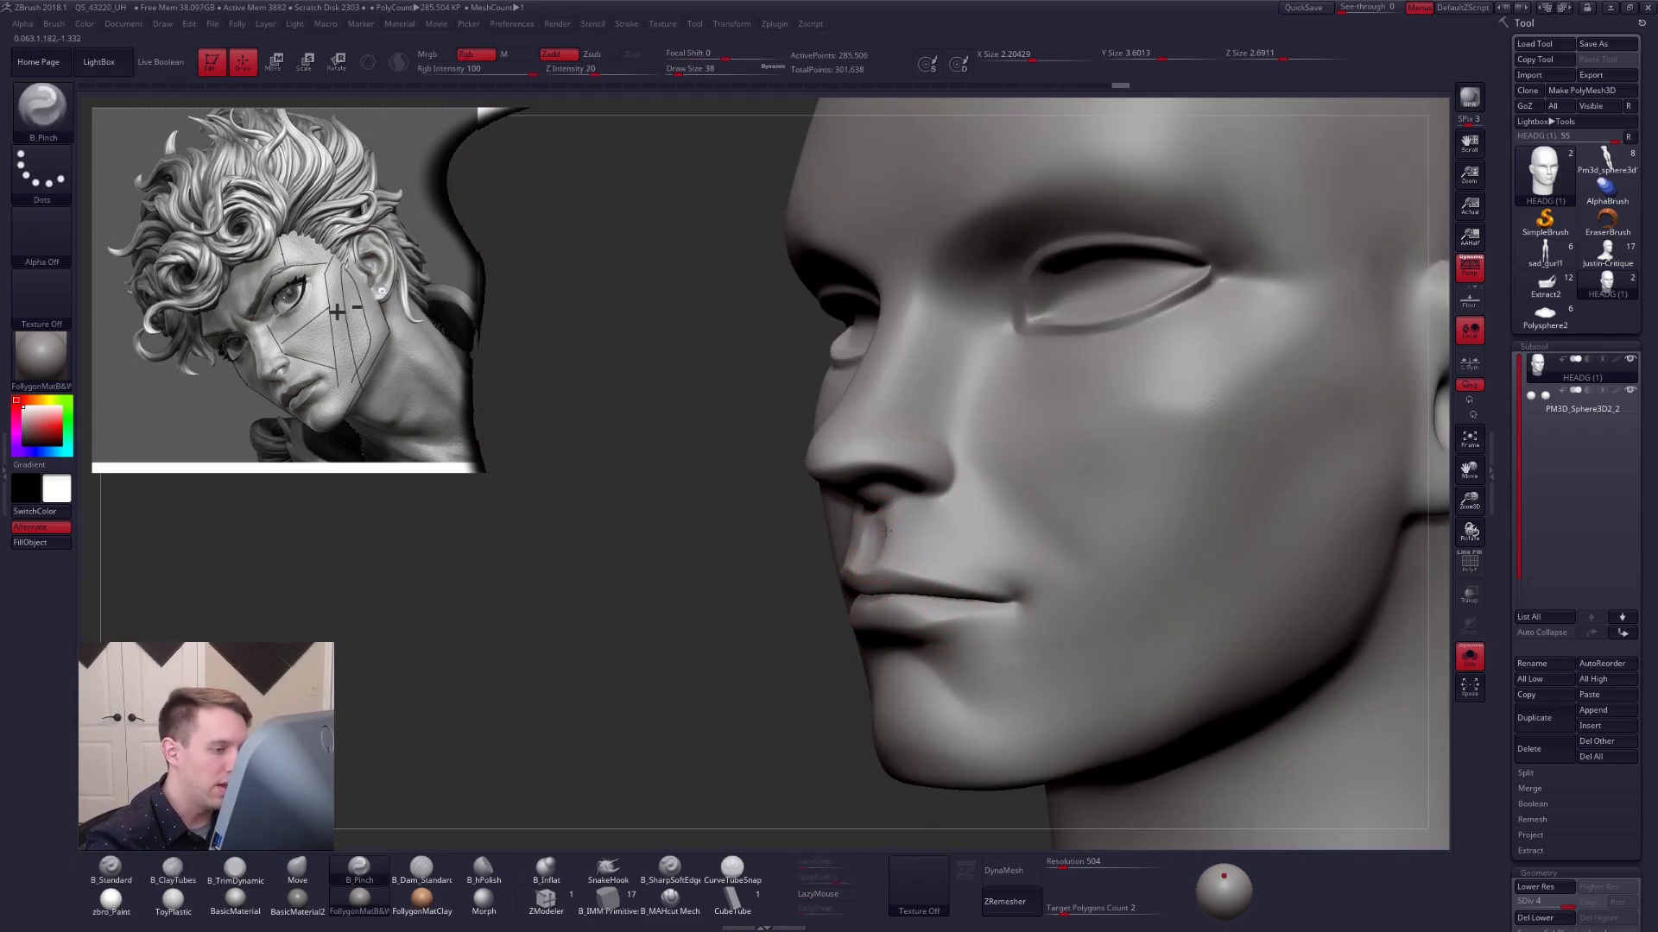
pyautogui.moveTo(916, 543); pyautogui.dragTo(948, 597, button='right')
pyautogui.hotkey('ctrl', 'z')
pyautogui.hotkey('ctrl', 'z')
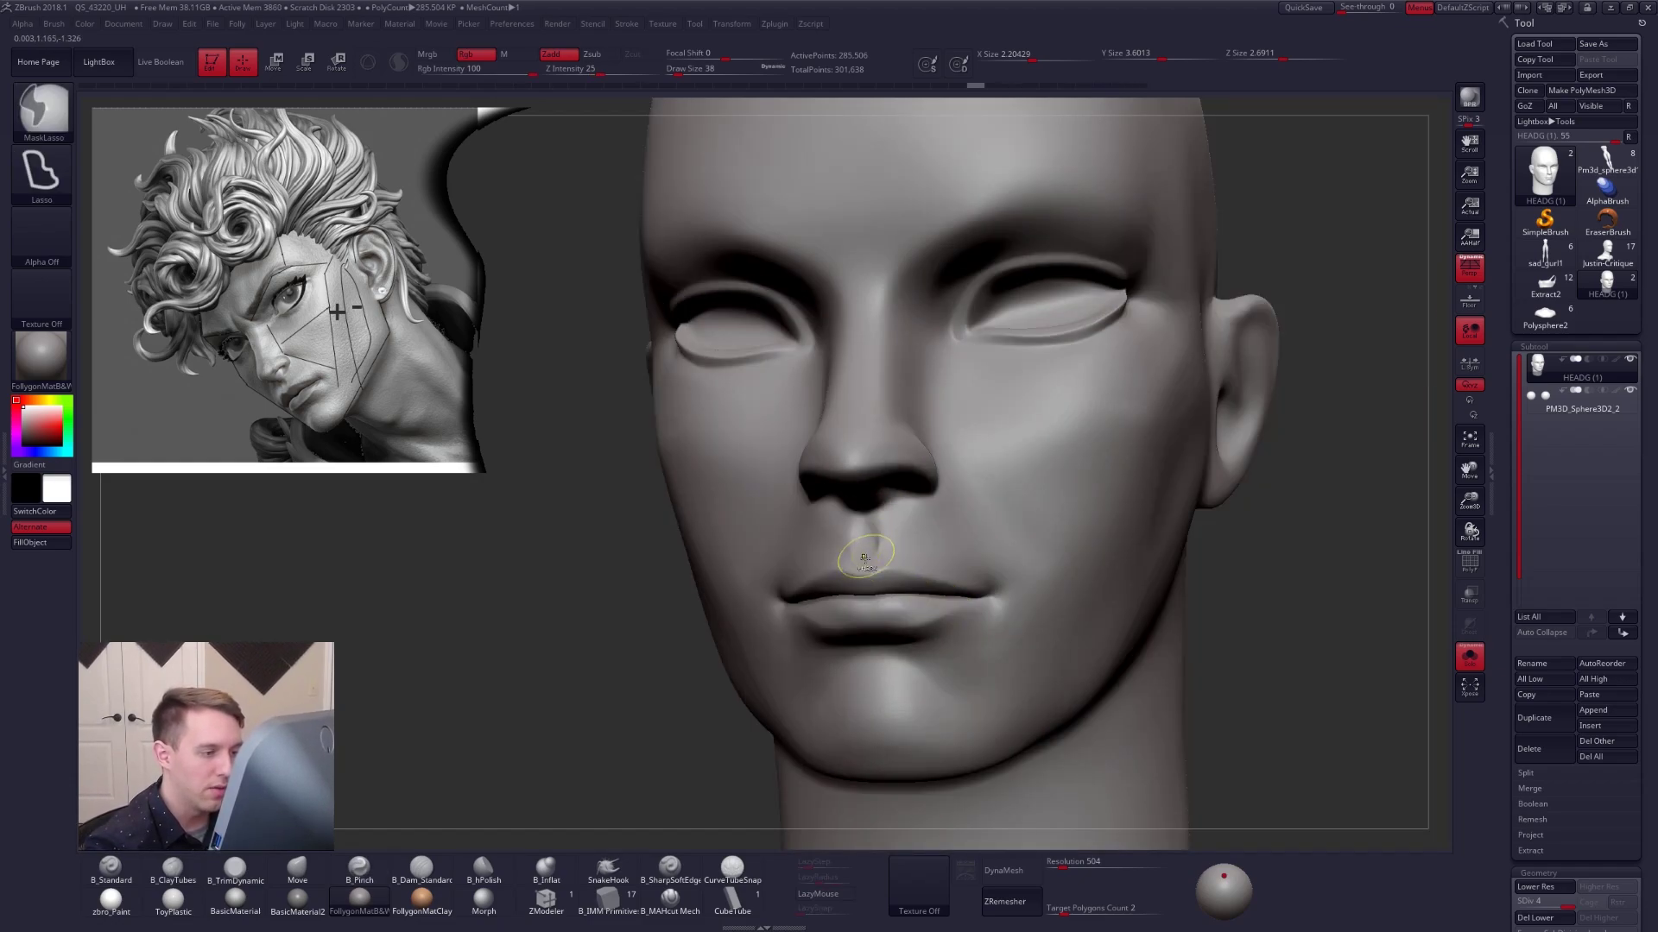
# Compare the philtrum at subdivision levels 3 and 4.
pyautogui.hotkey('shift', 'd')
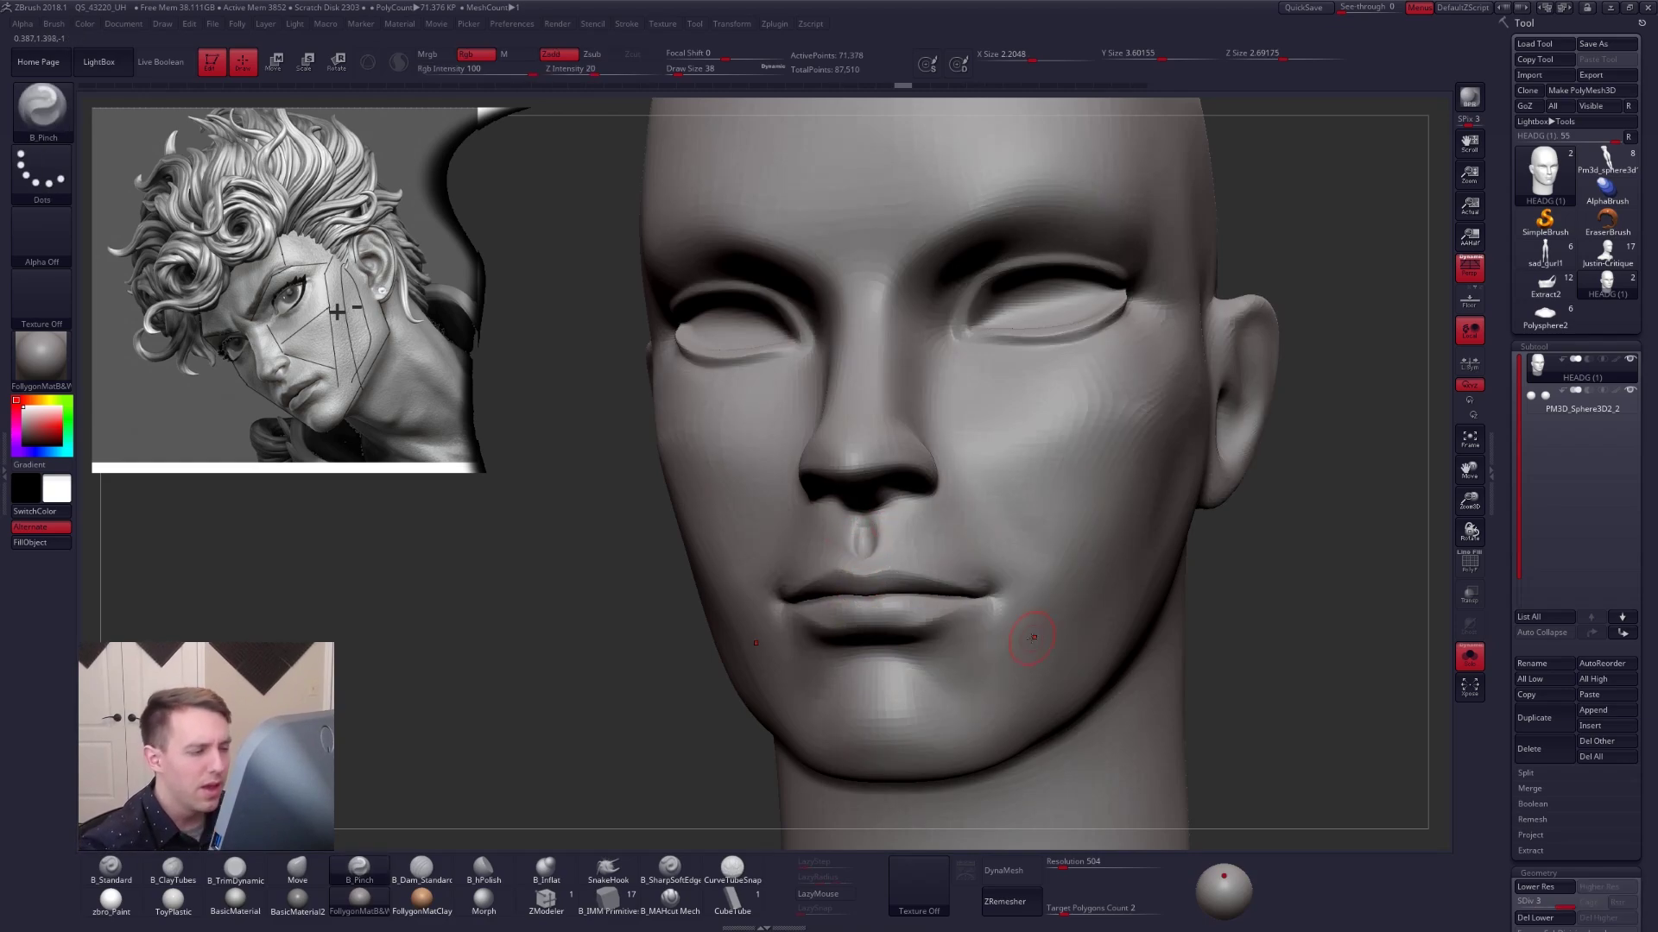
pyautogui.press('d')
pyautogui.hotkey('ctrl', 'shift')
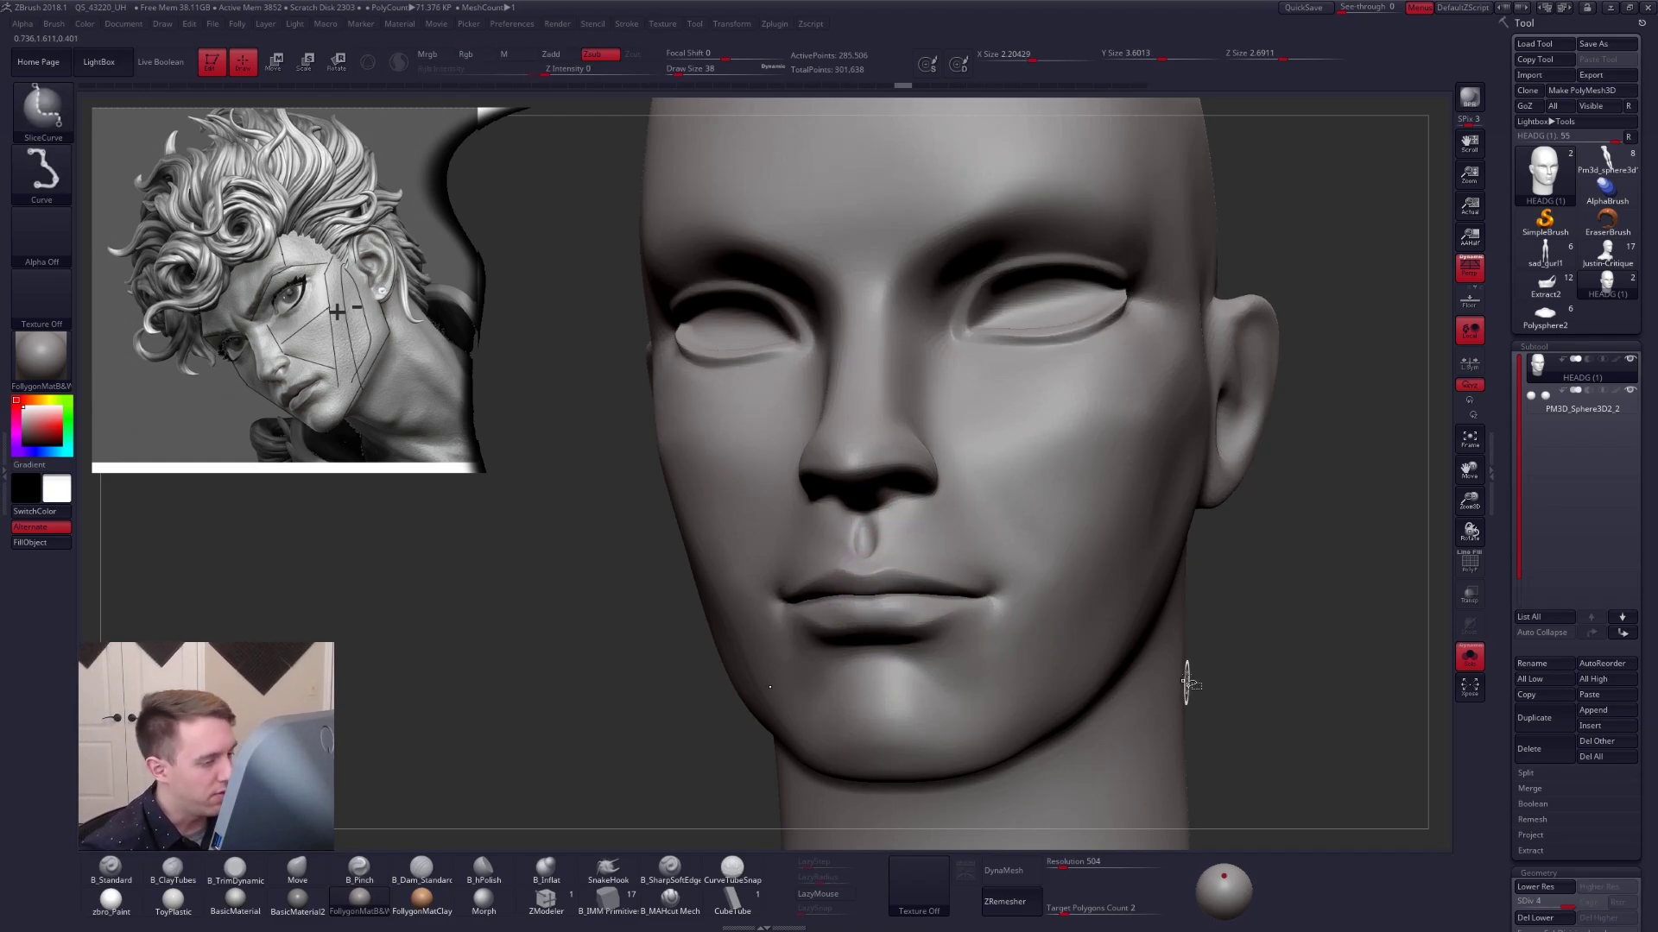
pyautogui.hotkey('ctrl', 'shift', 'z')
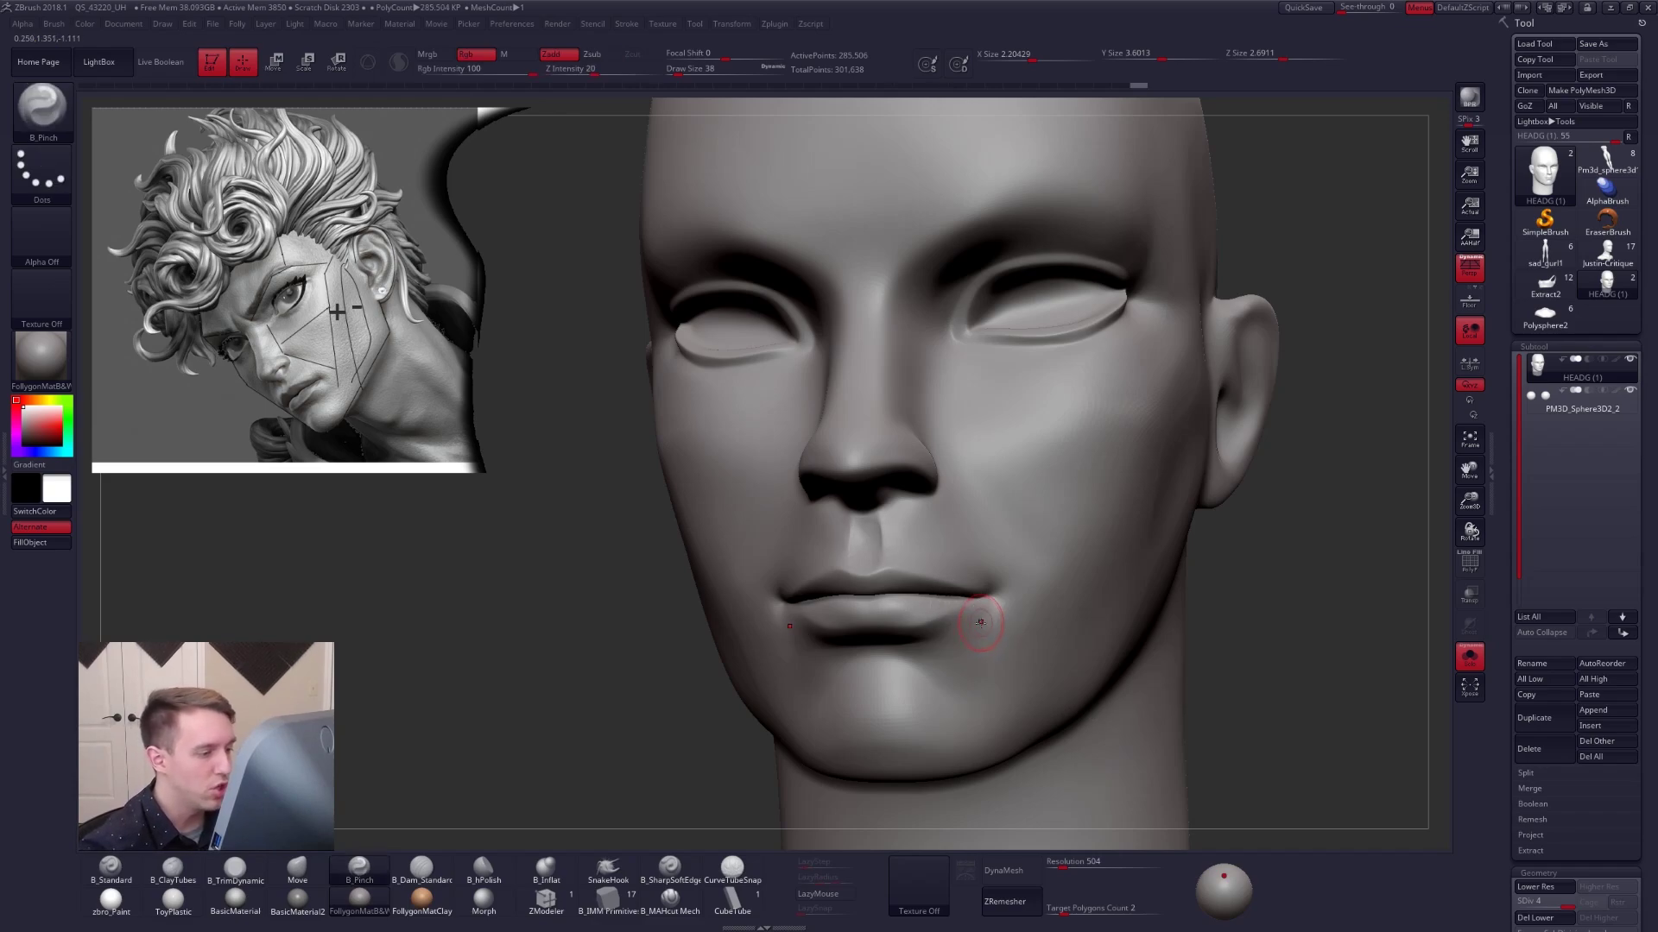
# Lower the head to subdivision level 1 and smooth the area beside the upper lip in profile at draw size 81.
pyautogui.moveTo(983, 625)
pyautogui.keyDown('shift'); pyautogui.mouseDown(button='right')
pyautogui.moveTo(1037, 643)
pyautogui.moveTo(955, 577)
pyautogui.mouseUp(button='right'); pyautogui.keyUp('shift')
pyautogui.press('space')
pyautogui.moveTo(955, 576); pyautogui.dragTo(969, 574)
pyautogui.hotkey('shift', 'd')
pyautogui.hotkey('shift', 'd')
pyautogui.hotkey('shift', 'd')
pyautogui.moveTo(1005, 577); pyautogui.dragTo(976, 578, button='right')
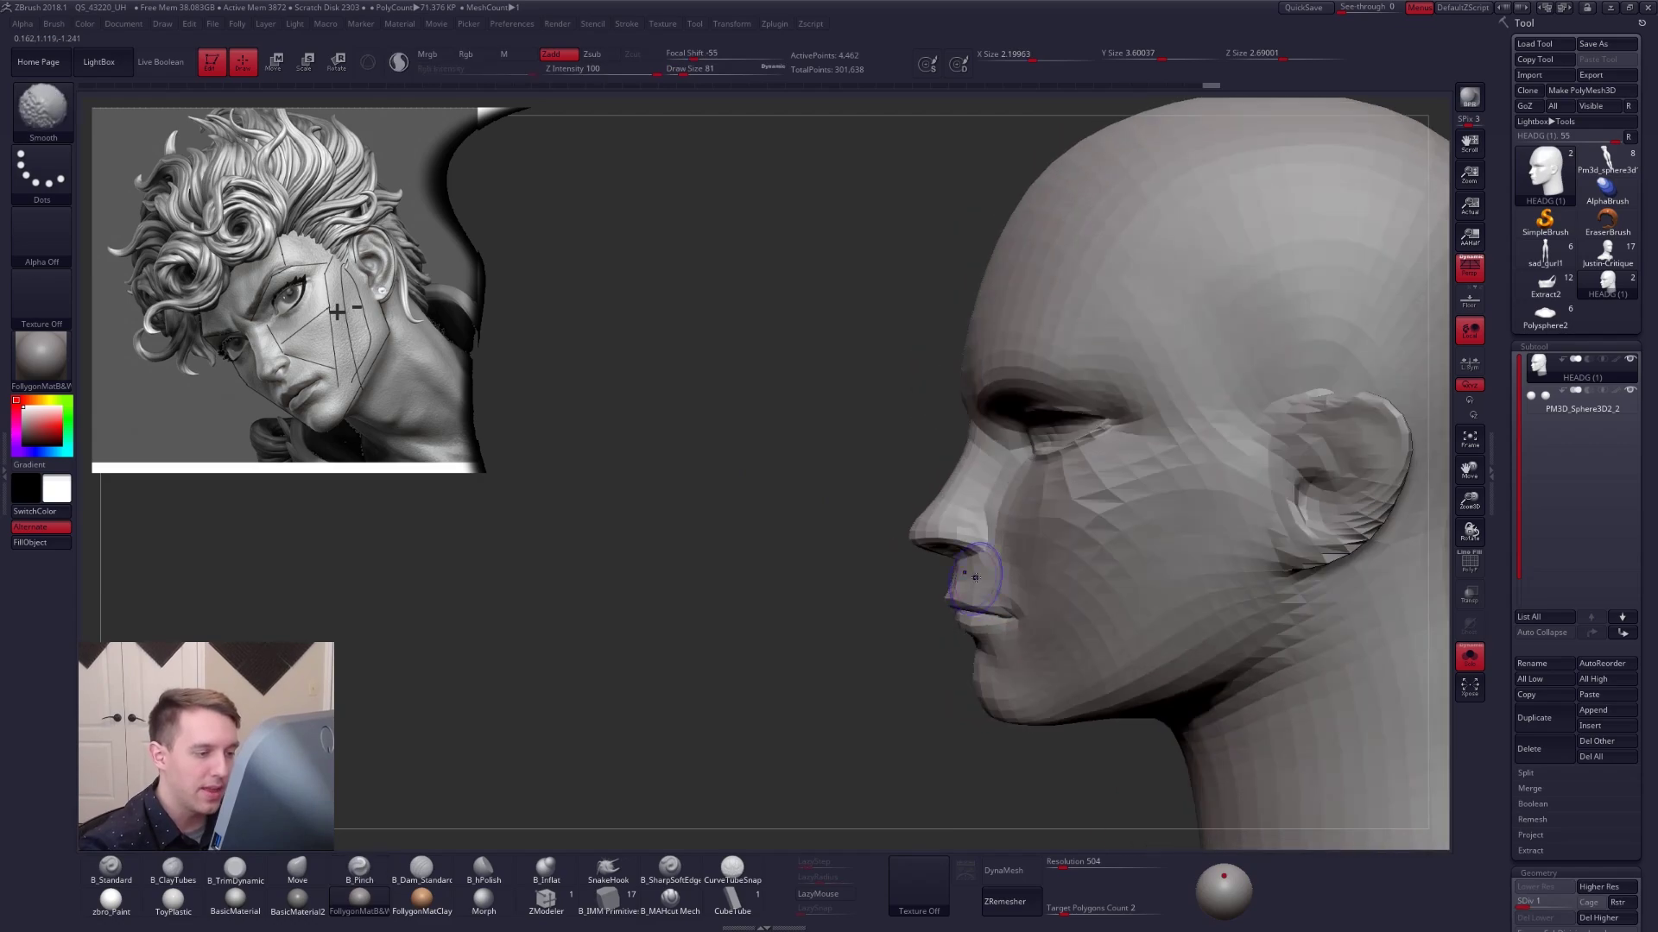
# Reshape the head's profile with the Move brush, working from the mouth back to the jaw at draw size 203.
pyautogui.press('b')
pyautogui.press('m')
pyautogui.press('v')
pyautogui.press('space')
pyautogui.moveTo(981, 561); pyautogui.dragTo(998, 519)
pyautogui.moveTo(1226, 669)
pyautogui.keyDown('alt'); pyautogui.mouseDown(button='right')
pyautogui.moveTo(1133, 623)
pyautogui.moveTo(1005, 595)
pyautogui.mouseUp(button='right'); pyautogui.keyUp('alt')
pyautogui.press('space')
pyautogui.moveTo(1006, 596); pyautogui.dragTo(1022, 597)
pyautogui.keyDown('ctrl'); pyautogui.moveTo(1021, 598); pyautogui.dragTo(1015, 565, button='right'); pyautogui.keyUp('ctrl')
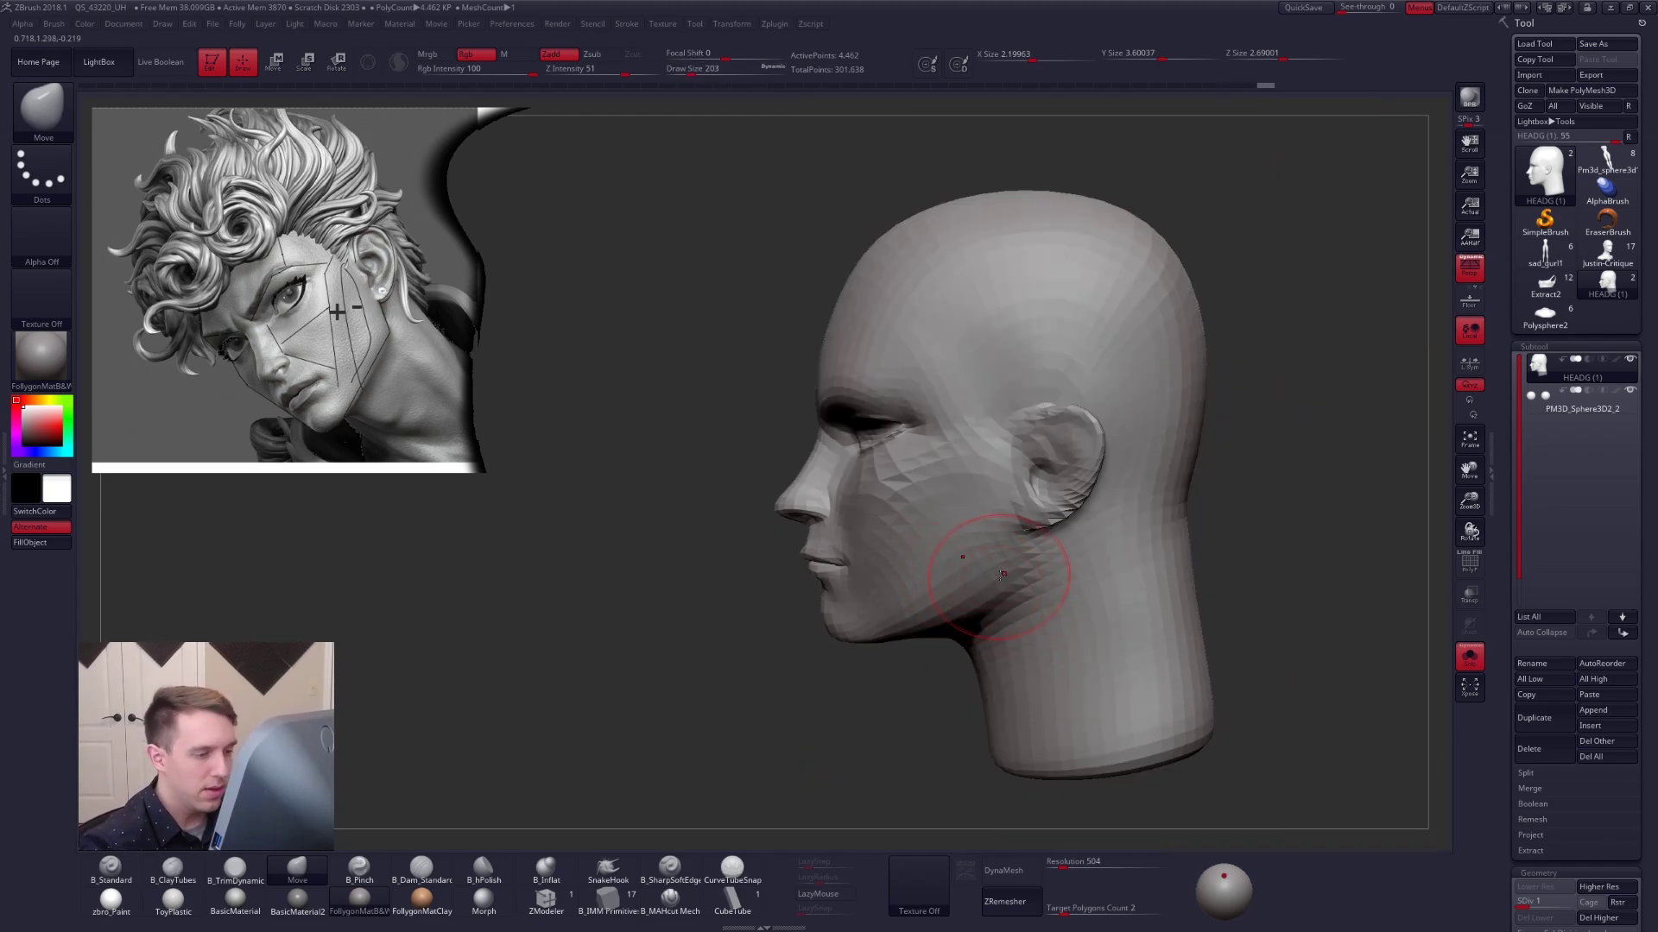
# Return to subdivision level 4 and sculpt the neck muscle below the ear with B_ClayTubes at draw size 121.
pyautogui.press('space')
pyautogui.moveTo(1018, 563); pyautogui.dragTo(1009, 560)
pyautogui.press('d')
pyautogui.press('d')
pyautogui.press('d')
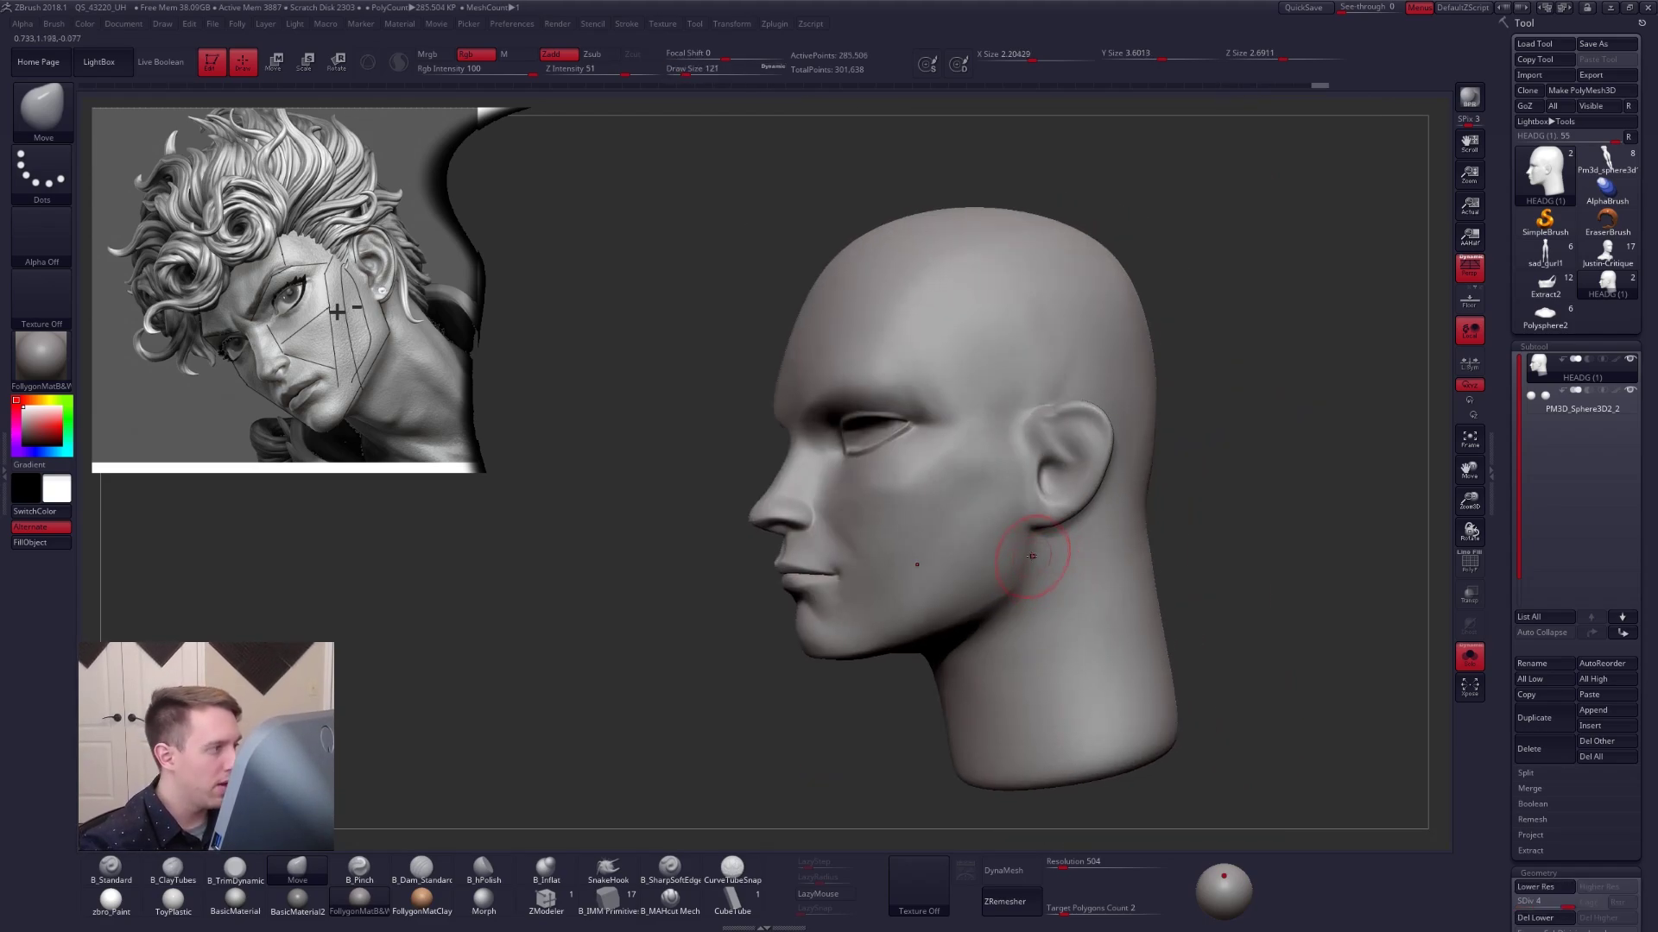
pyautogui.press('2')
pyautogui.moveTo(1033, 554); pyautogui.dragTo(1024, 613)
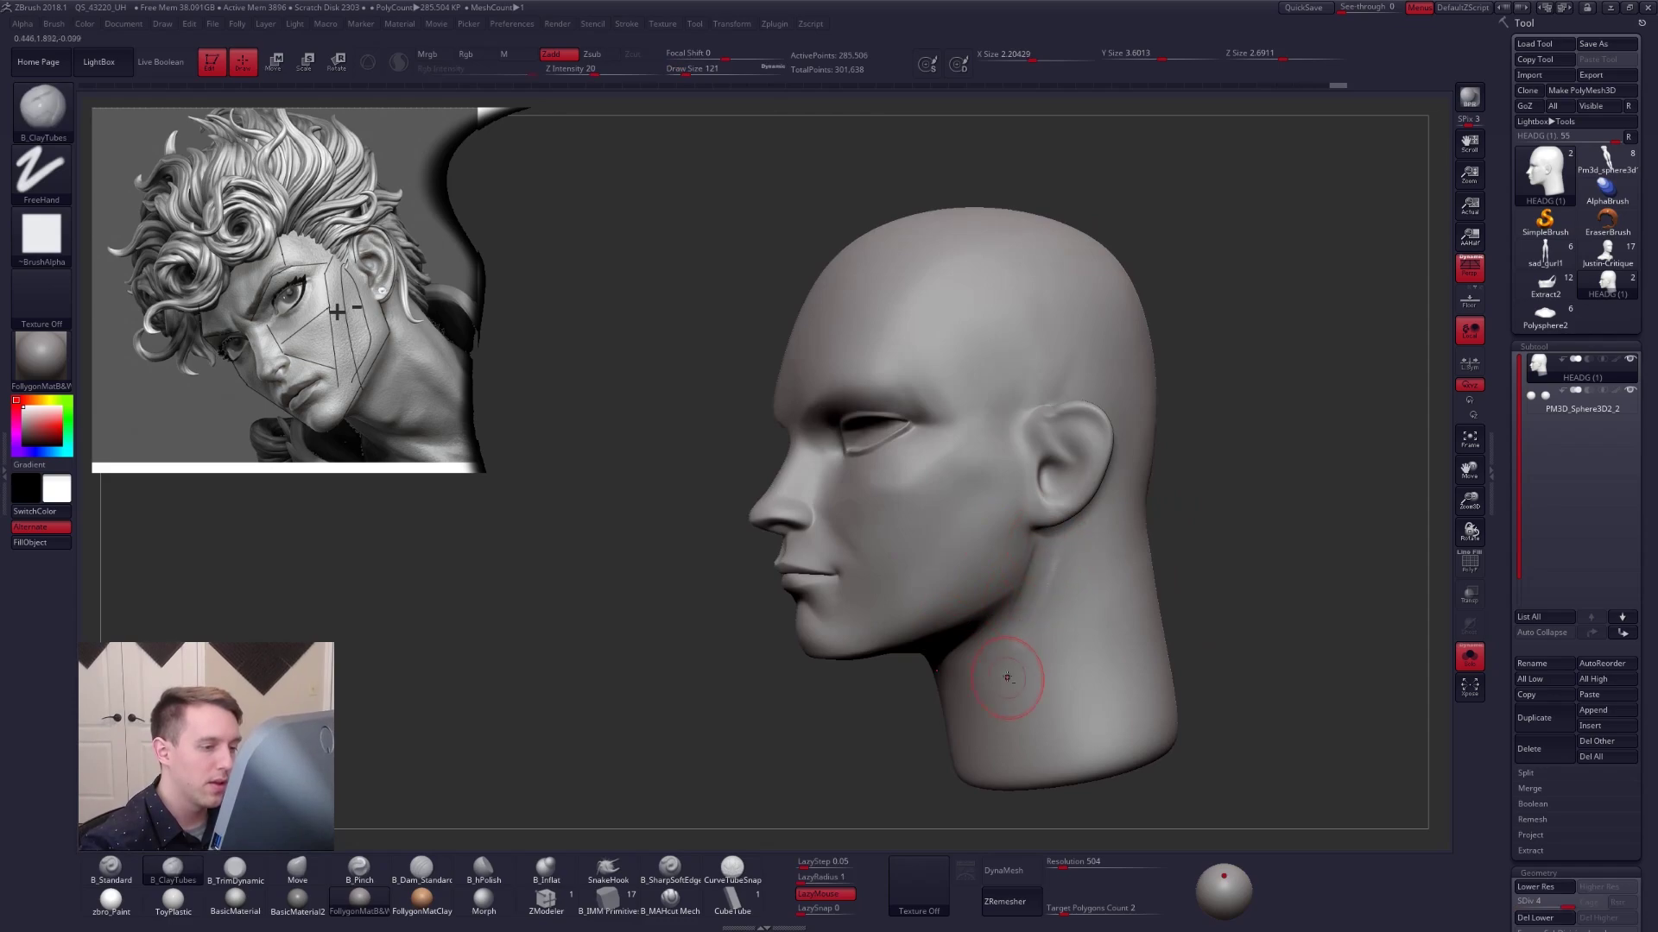
# Build up the side of the neck behind the jaw with B_ClayTubes at draw size 150.
pyautogui.moveTo(1007, 678)
pyautogui.mouseDown(button='right')
pyautogui.moveTo(1138, 665)
pyautogui.moveTo(1025, 618)
pyautogui.mouseUp(button='right')
pyautogui.press('space')
pyautogui.moveTo(1025, 616); pyautogui.dragTo(1034, 615)
pyautogui.moveTo(1051, 581)
pyautogui.mouseDown(button='right')
pyautogui.moveTo(1069, 572)
pyautogui.moveTo(950, 534)
pyautogui.mouseUp(button='right')
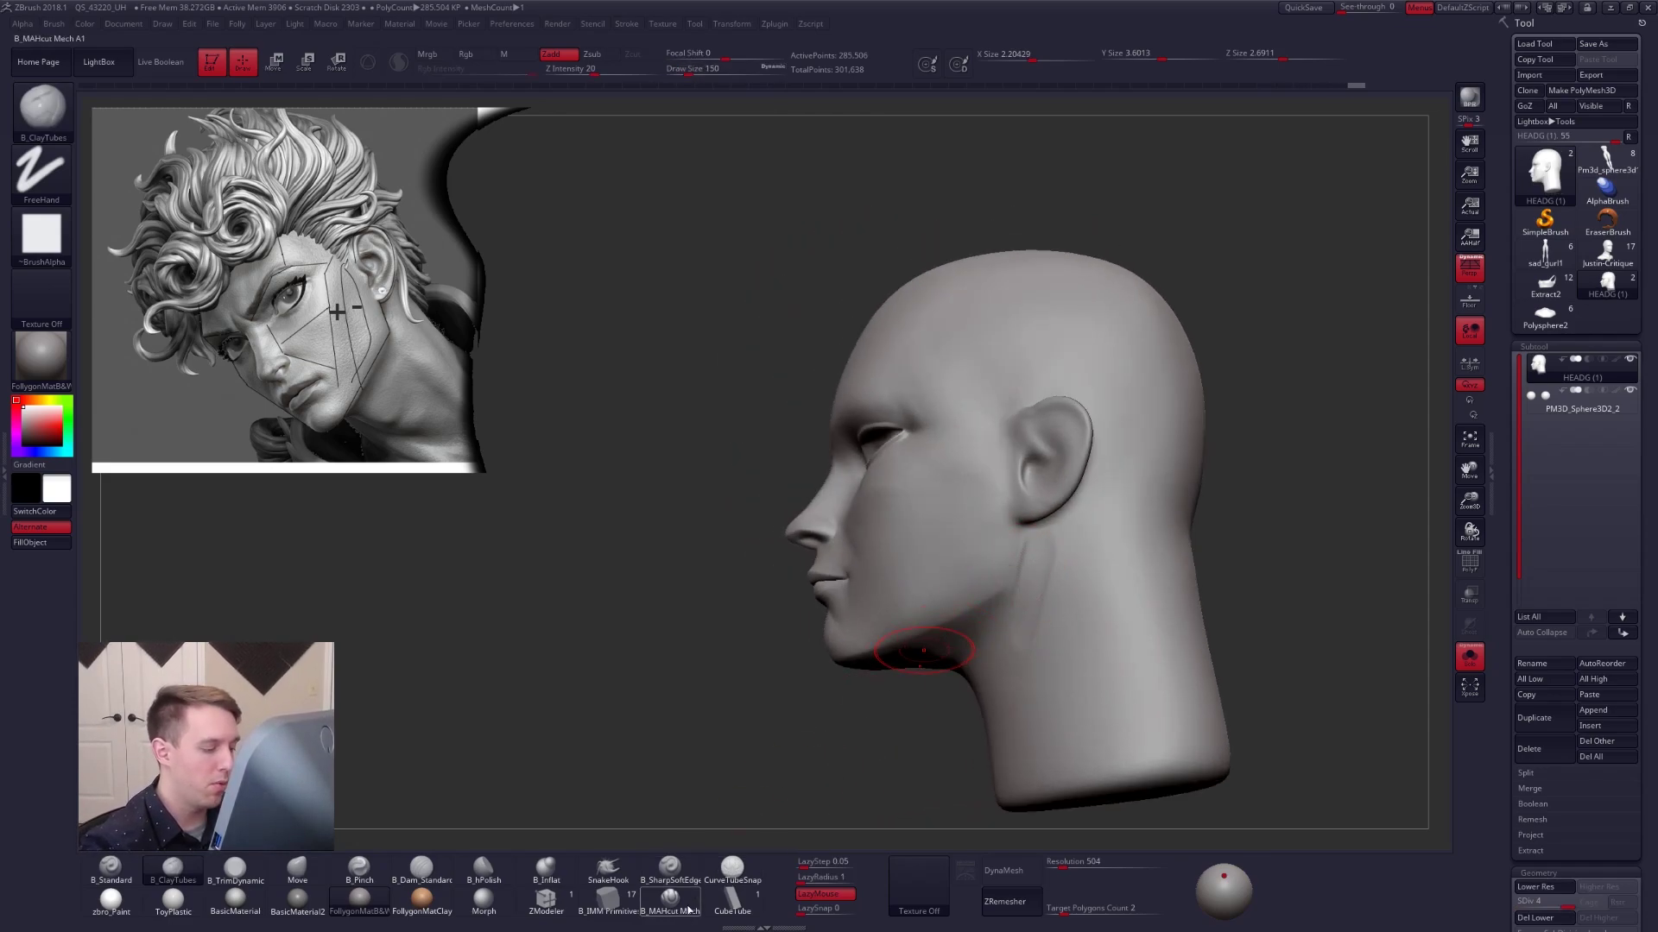
# Carve along the front of the neck muscle below the ear with the B_MAHcut Mech A brush at draw sizes 96 and 140.
pyautogui.click(690, 909)
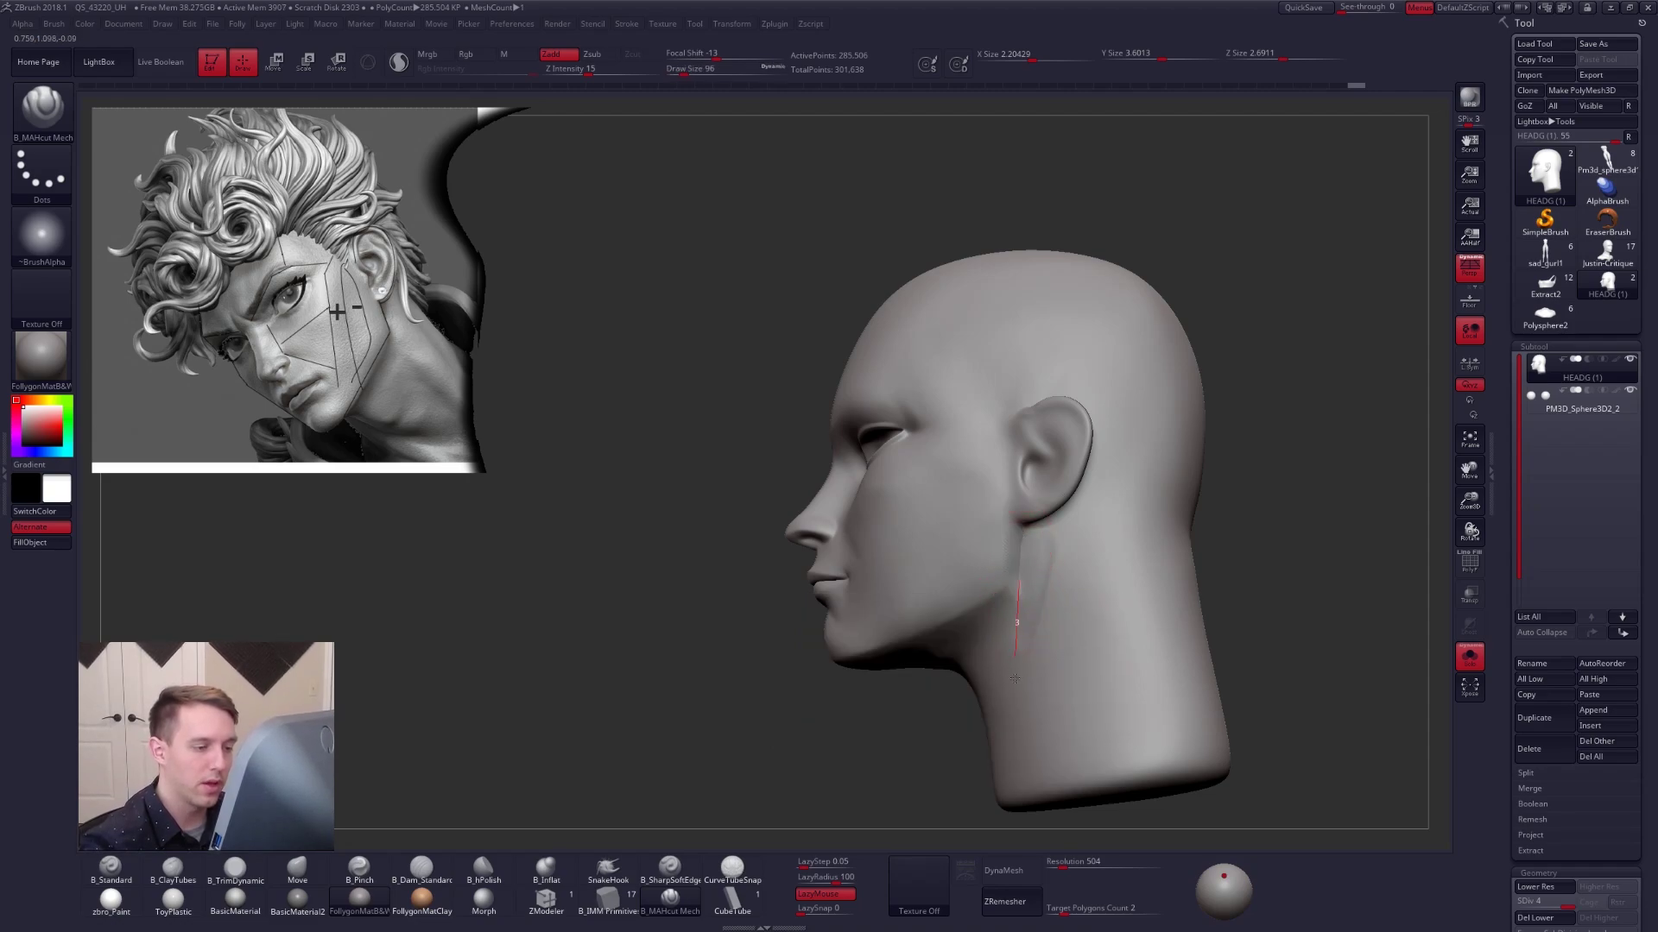
pyautogui.moveTo(1014, 679); pyautogui.dragTo(1013, 696)
pyautogui.moveTo(980, 635); pyautogui.dragTo(1025, 598, button='right')
pyautogui.press(']')
pyautogui.moveTo(1014, 593); pyautogui.dragTo(979, 701)
pyautogui.moveTo(971, 691)
pyautogui.mouseDown(button='right')
pyautogui.moveTo(1028, 661)
pyautogui.moveTo(900, 649)
pyautogui.mouseUp(button='right')
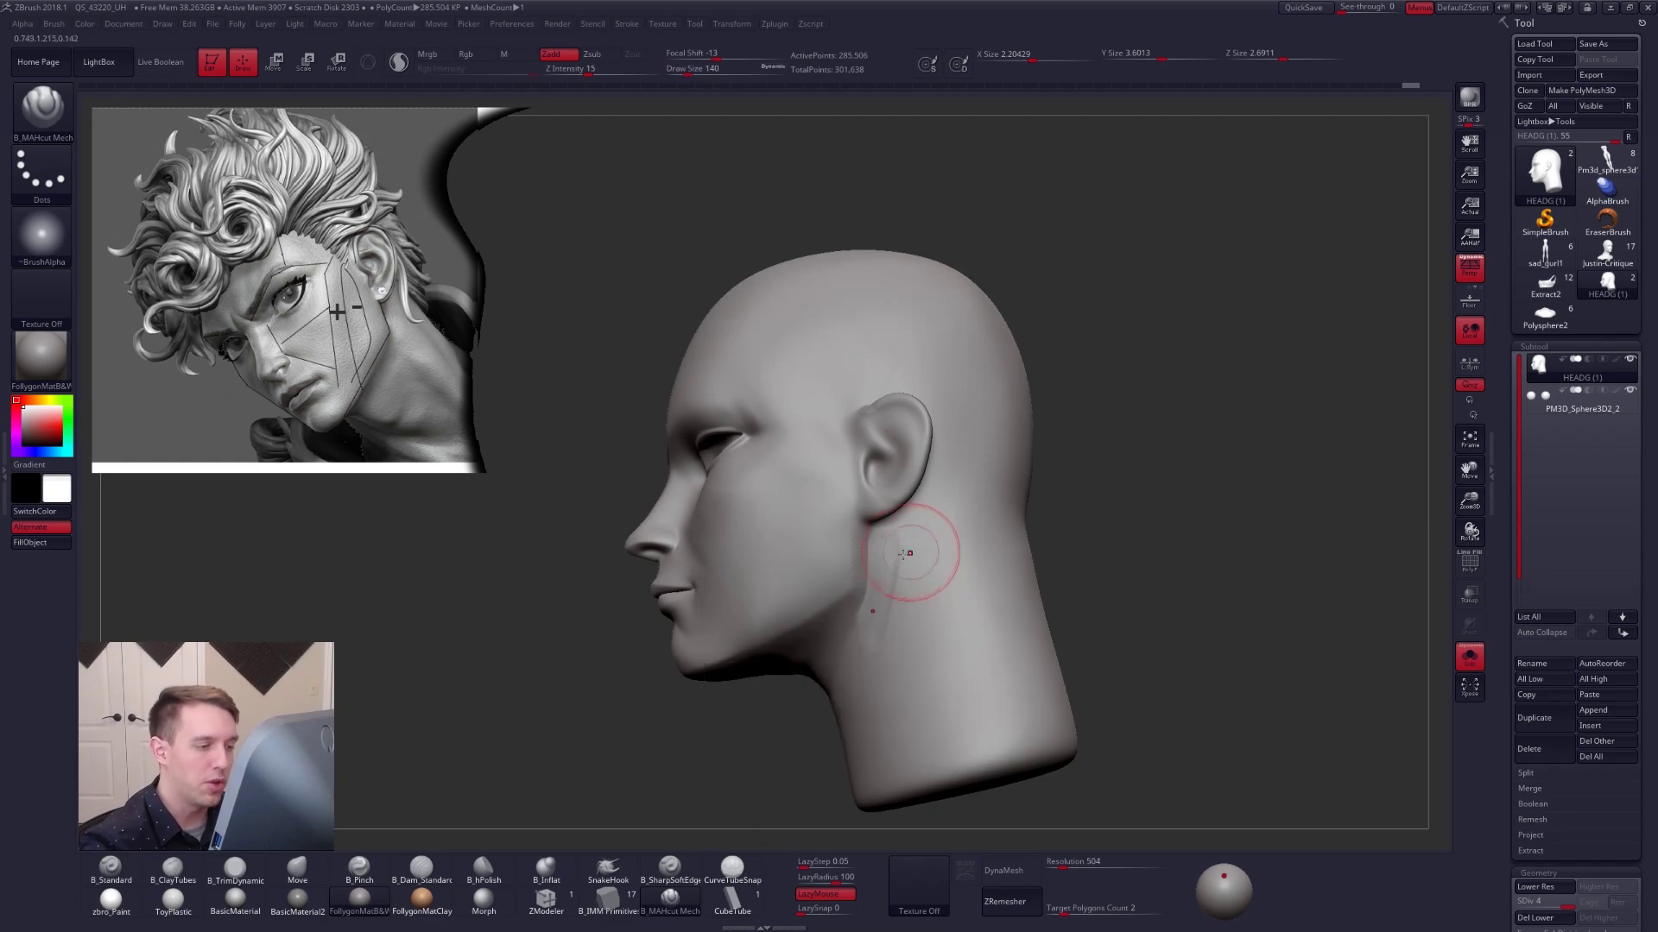
# Blend the neck muscle into the side of the neck with B_ClayTubes at draw size 192.
pyautogui.keyDown('ctrl'); pyautogui.moveTo(904, 553); pyautogui.dragTo(905, 567, button='right'); pyautogui.keyUp('ctrl')
pyautogui.click(173, 870)
pyautogui.moveTo(903, 566); pyautogui.dragTo(909, 553)
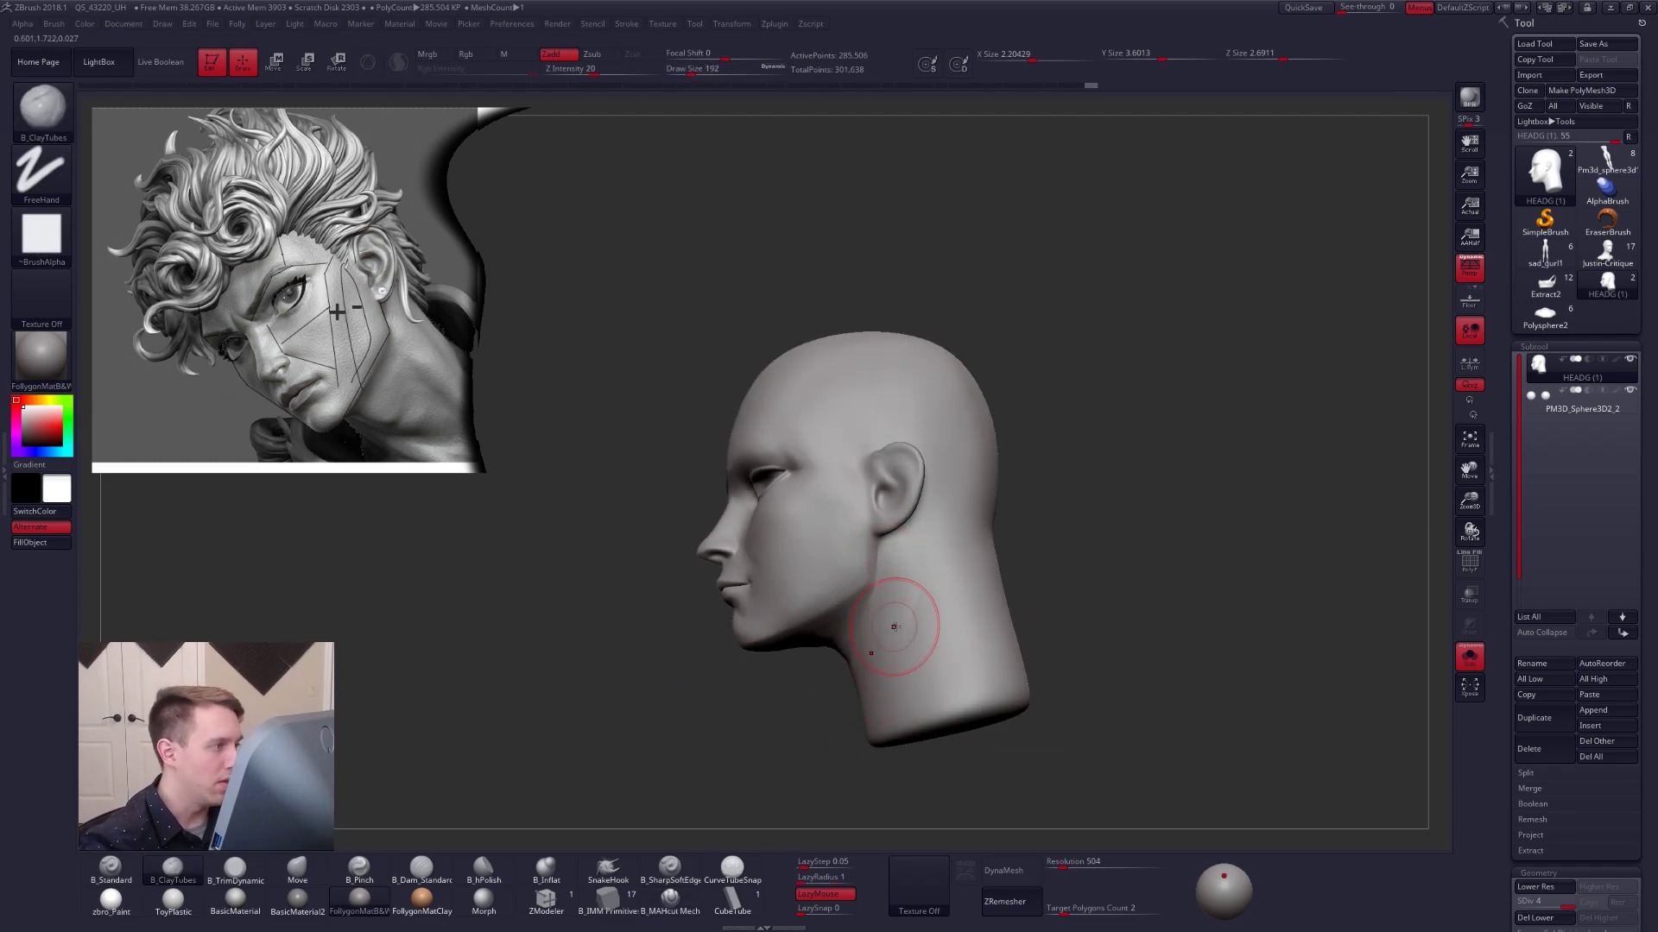
pyautogui.moveTo(905, 654)
pyautogui.mouseDown(button='right')
pyautogui.moveTo(983, 643)
pyautogui.moveTo(887, 629)
pyautogui.mouseUp(button='right')
# Lower the head to subdivision level 3 and reshape the neck from behind with the Move brush at draw size 535.
pyautogui.hotkey('shift', 'd')
pyautogui.press('space')
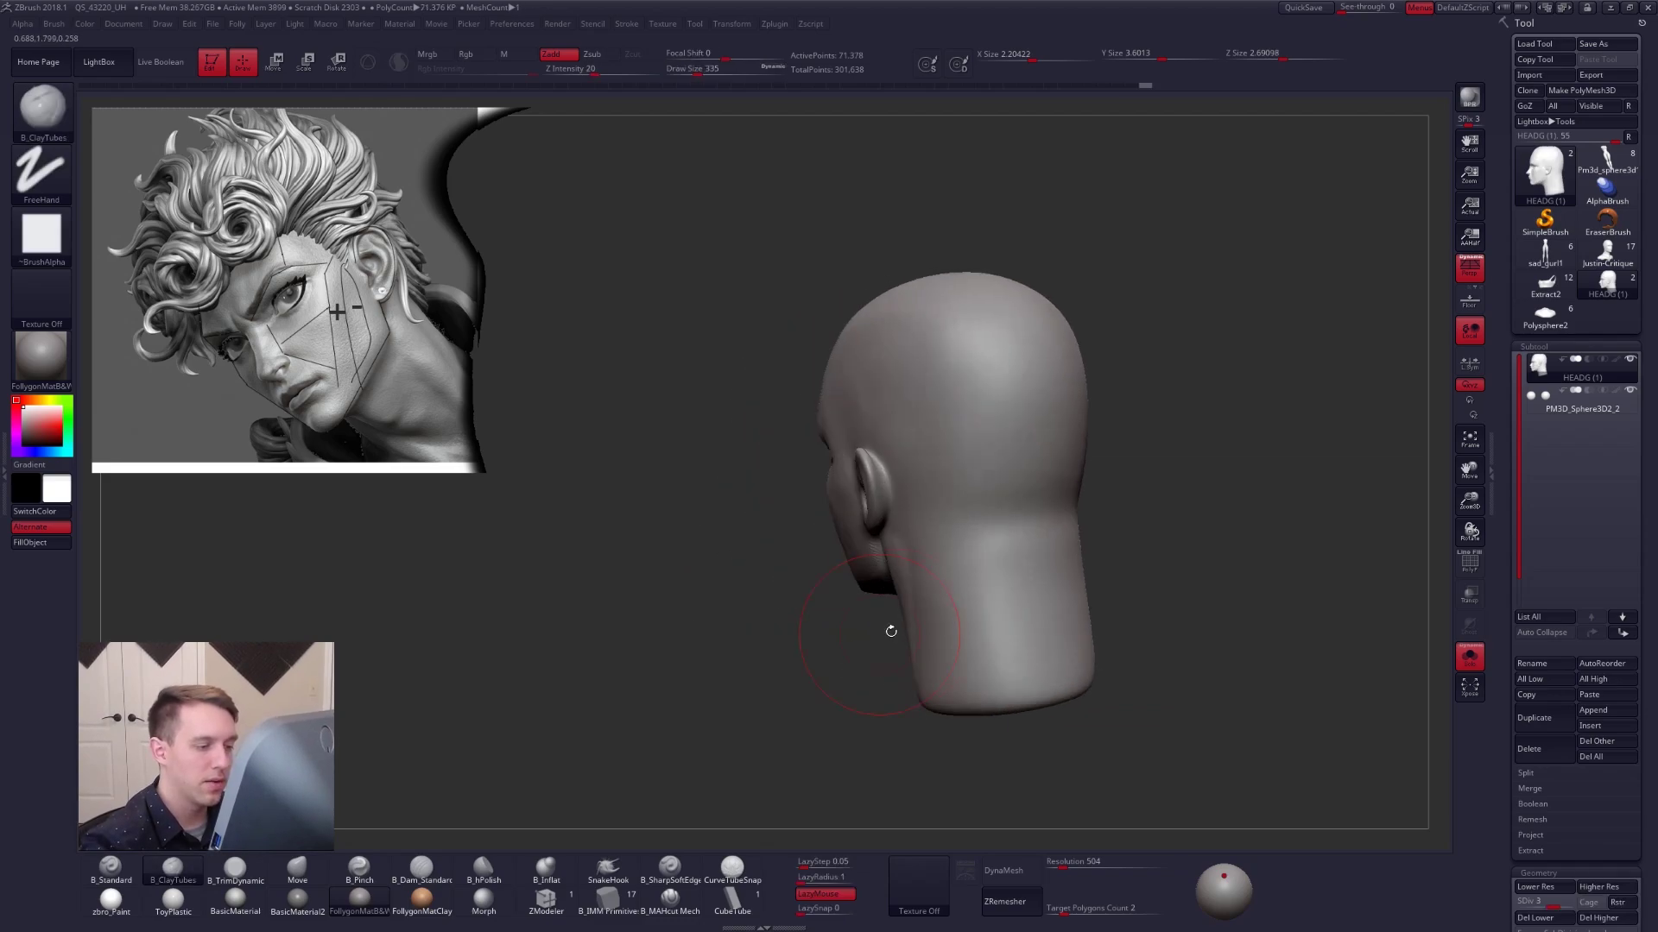
pyautogui.press('b')
pyautogui.press('m')
pyautogui.press('v')
pyautogui.moveTo(889, 648); pyautogui.dragTo(899, 660)
pyautogui.moveTo(846, 643); pyautogui.dragTo(954, 596, button='right')
# Return to subdivision level 4 and adjust the jaw corner and side of the head with Move at draw sizes 203 and 160.
pyautogui.press('space')
pyautogui.press('d')
pyautogui.moveTo(950, 600); pyautogui.dragTo(900, 545)
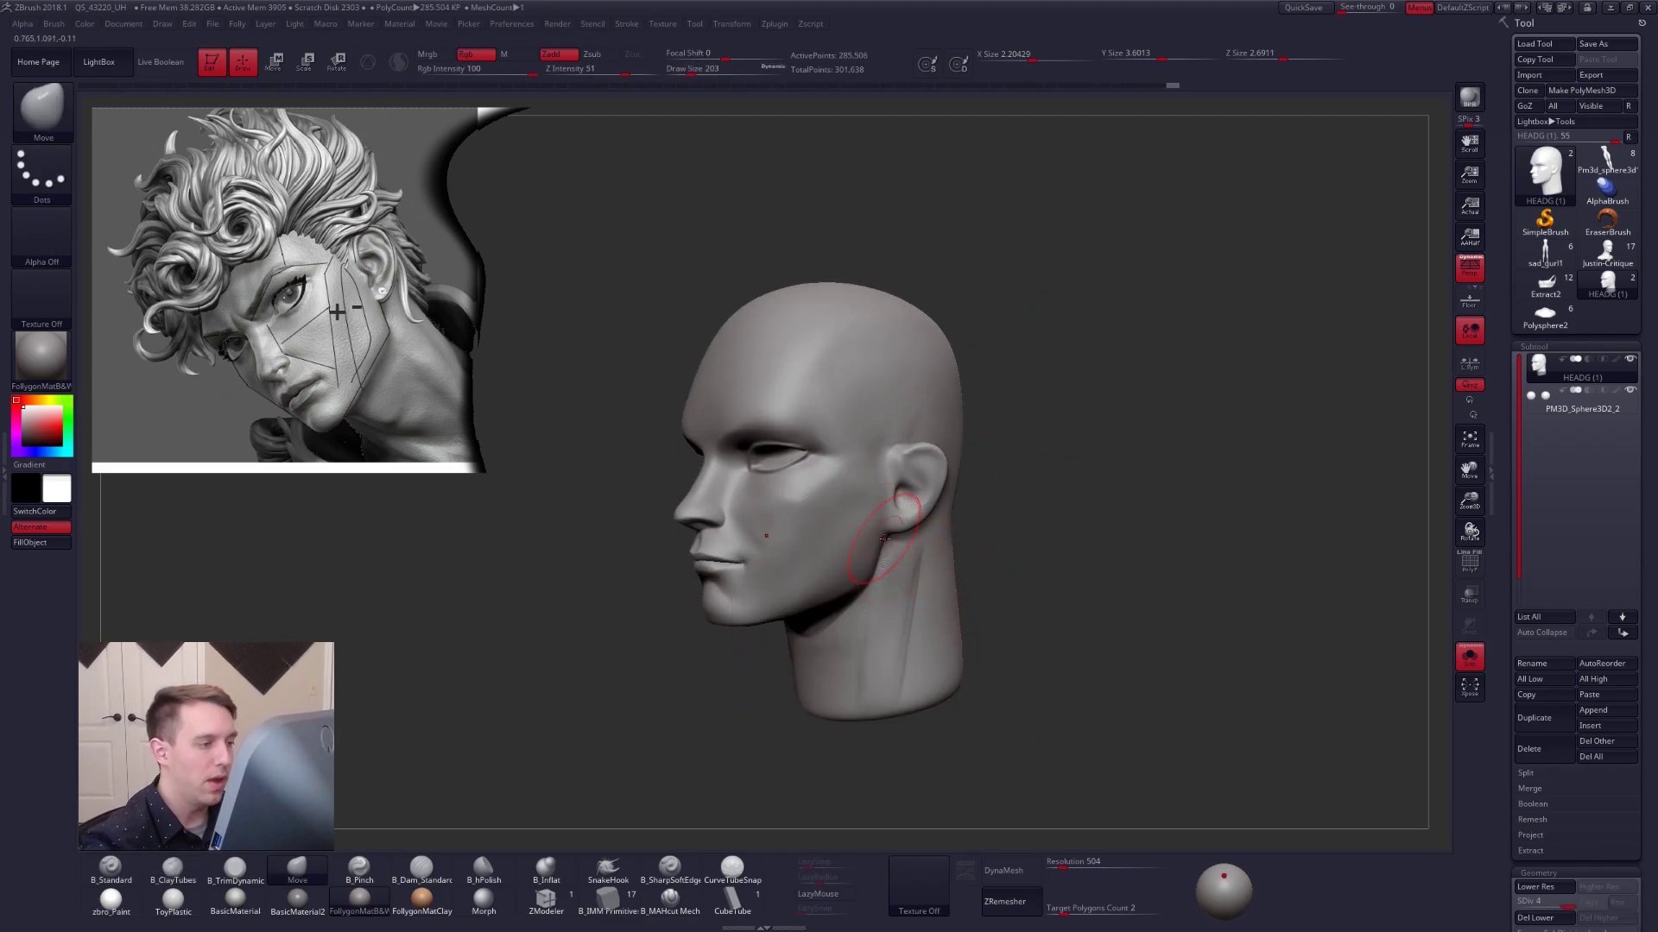
pyautogui.moveTo(900, 545); pyautogui.dragTo(850, 540, button='right')
pyautogui.keyDown('alt'); pyautogui.moveTo(851, 540); pyautogui.dragTo(899, 589, button='right'); pyautogui.keyUp('alt')
pyautogui.moveTo(940, 515)
pyautogui.mouseDown(button='right')
pyautogui.moveTo(990, 545)
pyautogui.moveTo(885, 476)
pyautogui.mouseUp(button='right')
pyautogui.press('space')
pyautogui.moveTo(904, 446); pyautogui.dragTo(898, 447)
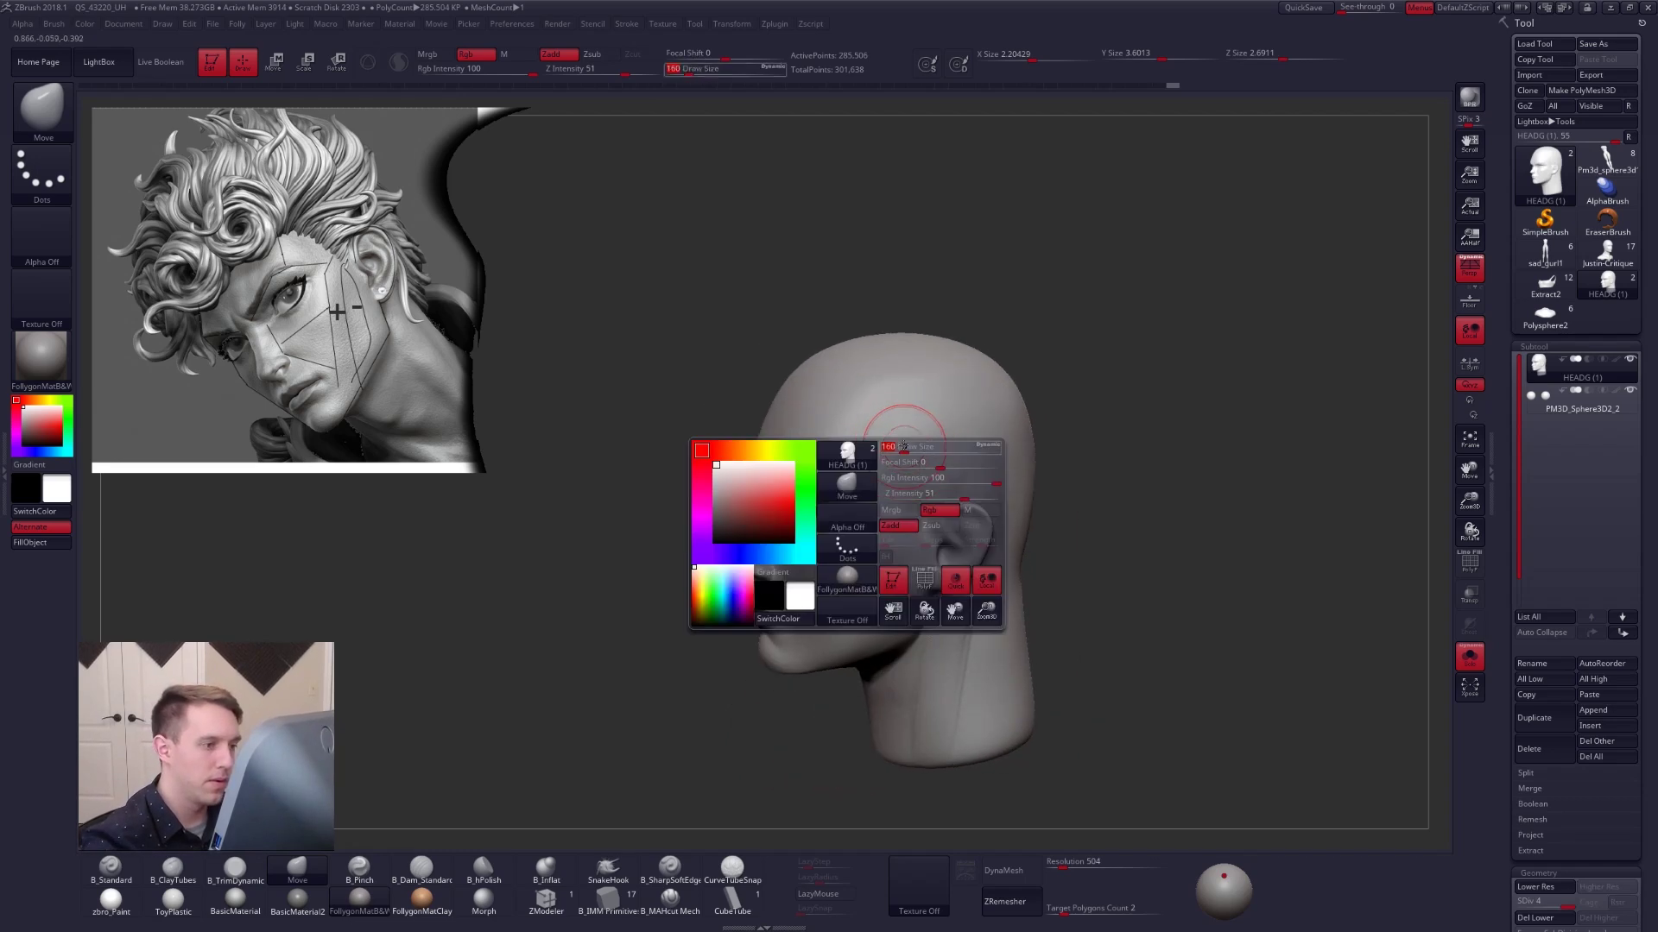
pyautogui.moveTo(889, 458); pyautogui.dragTo(951, 486, button='right')
# Compare the head across its lower and highest subdivision levels, and check it from the front.
pyautogui.hotkey('shift', 'd')
pyautogui.hotkey('shift', 'd')
pyautogui.hotkey('shift', 'd')
pyautogui.press('d')
pyautogui.press('d')
pyautogui.press('d')
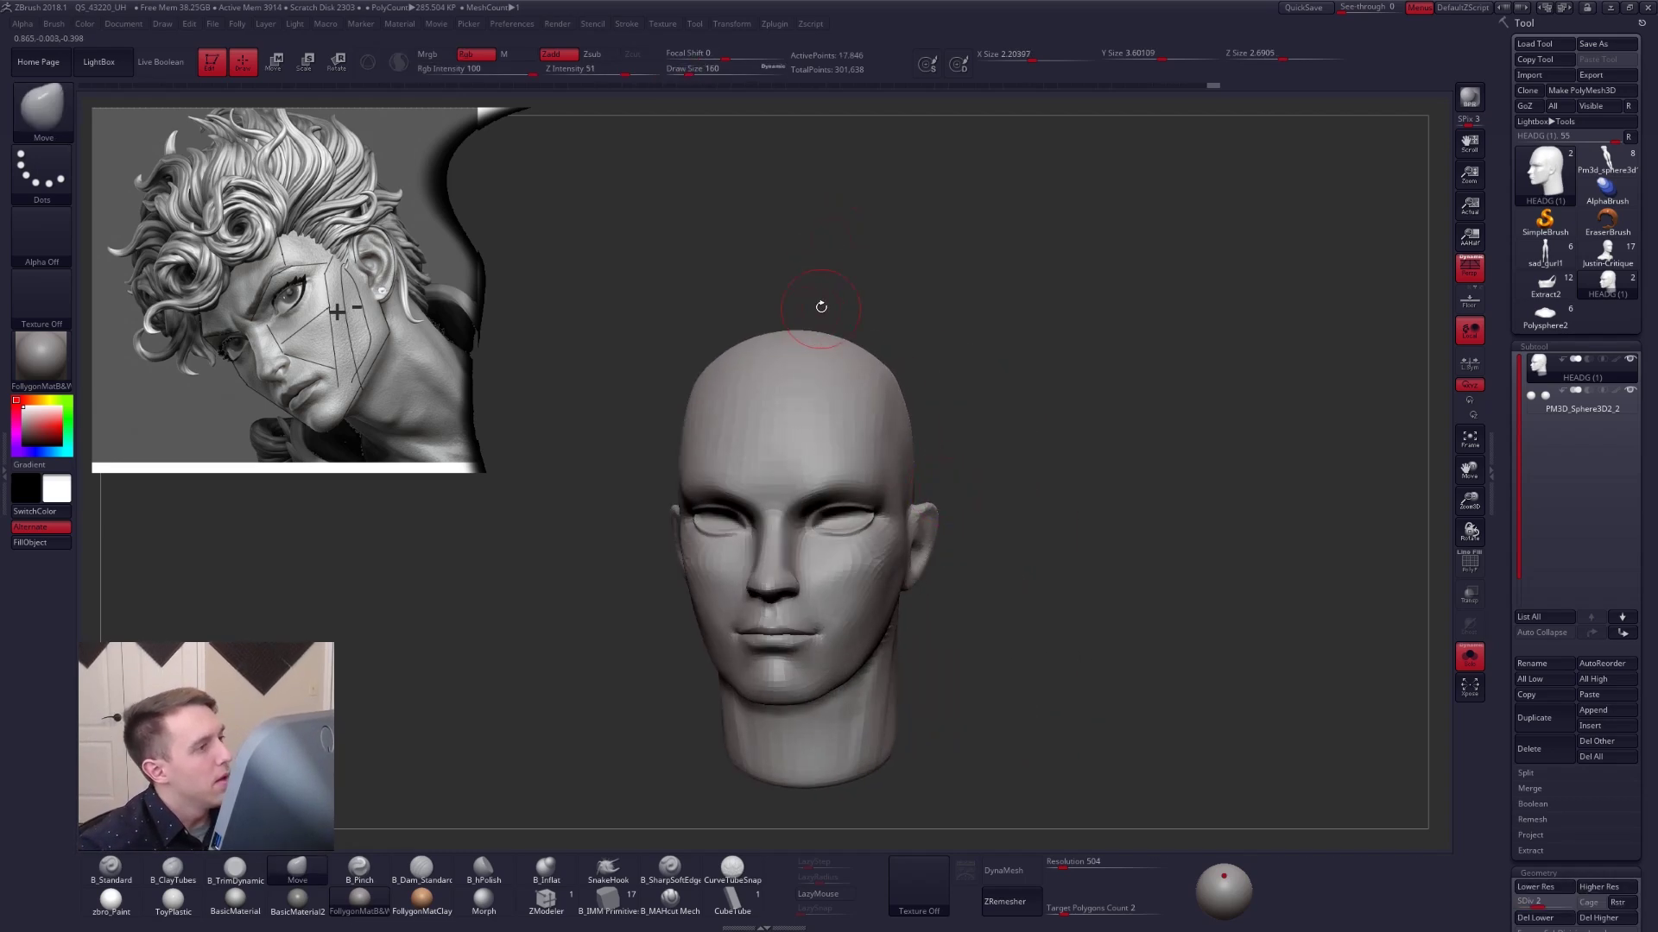
pyautogui.keyDown('alt'); pyautogui.moveTo(858, 422); pyautogui.dragTo(877, 331, button='right'); pyautogui.keyUp('alt')
pyautogui.keyDown('shift'); pyautogui.moveTo(877, 332); pyautogui.dragTo(923, 320, button='right'); pyautogui.keyUp('shift')
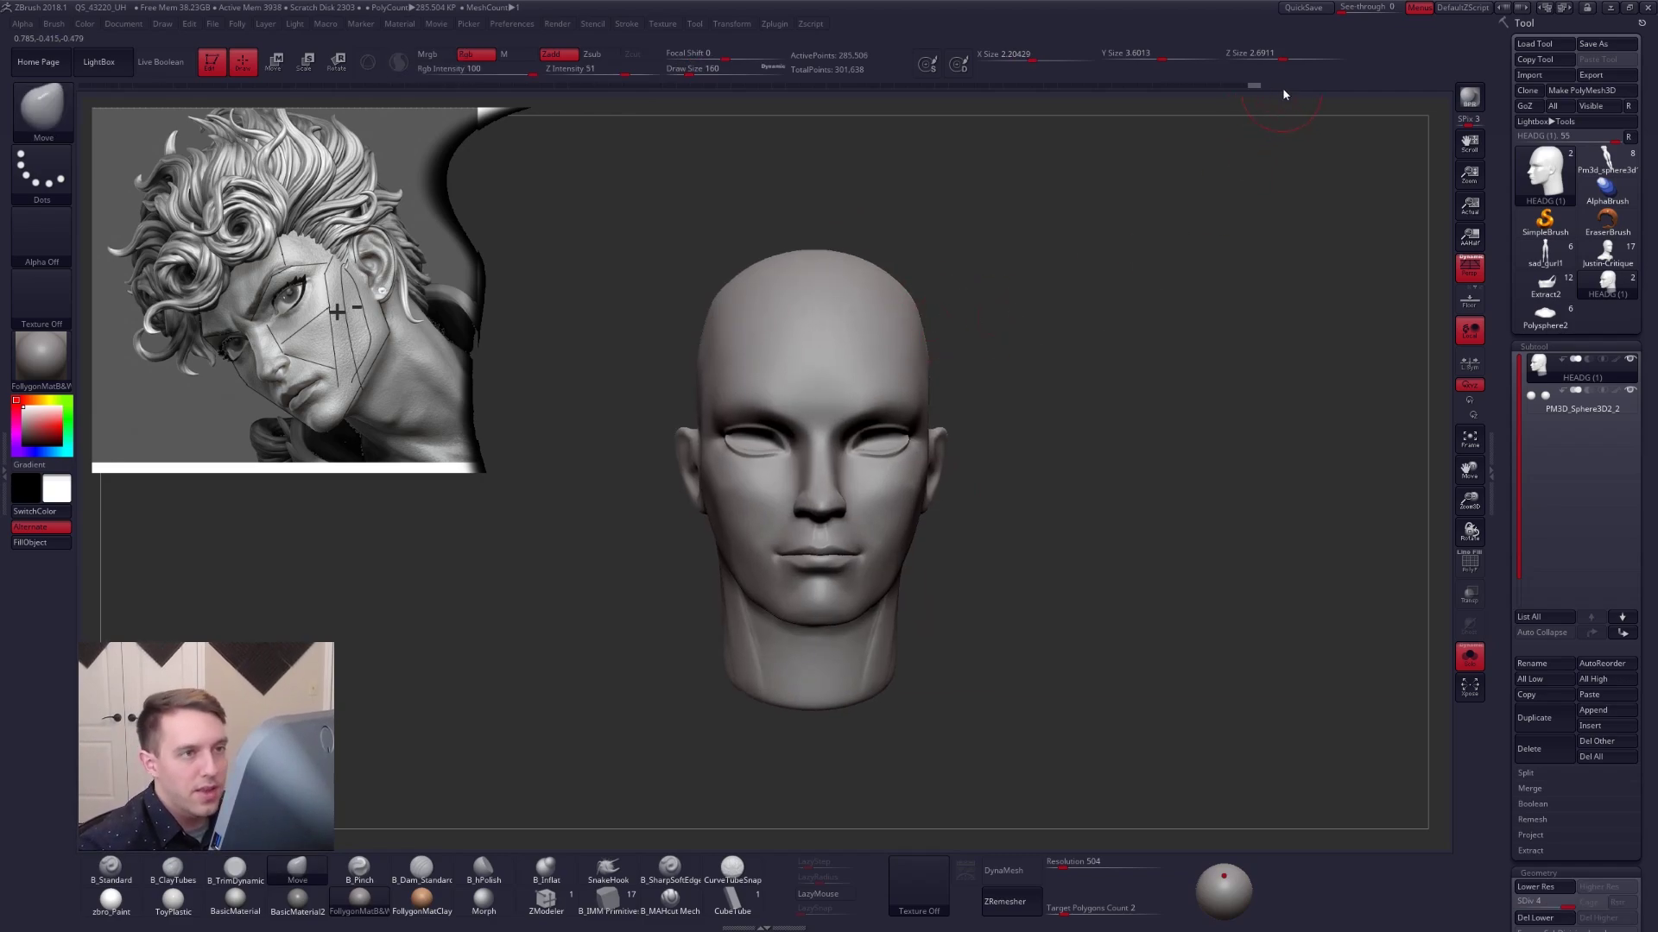
# Lower the head to subdivision level 1 and go back to an early undo history state to review the base shape.
pyautogui.hotkey('shift', 'd')
pyautogui.hotkey('shift', 'd')
pyautogui.hotkey('shift', 'd')
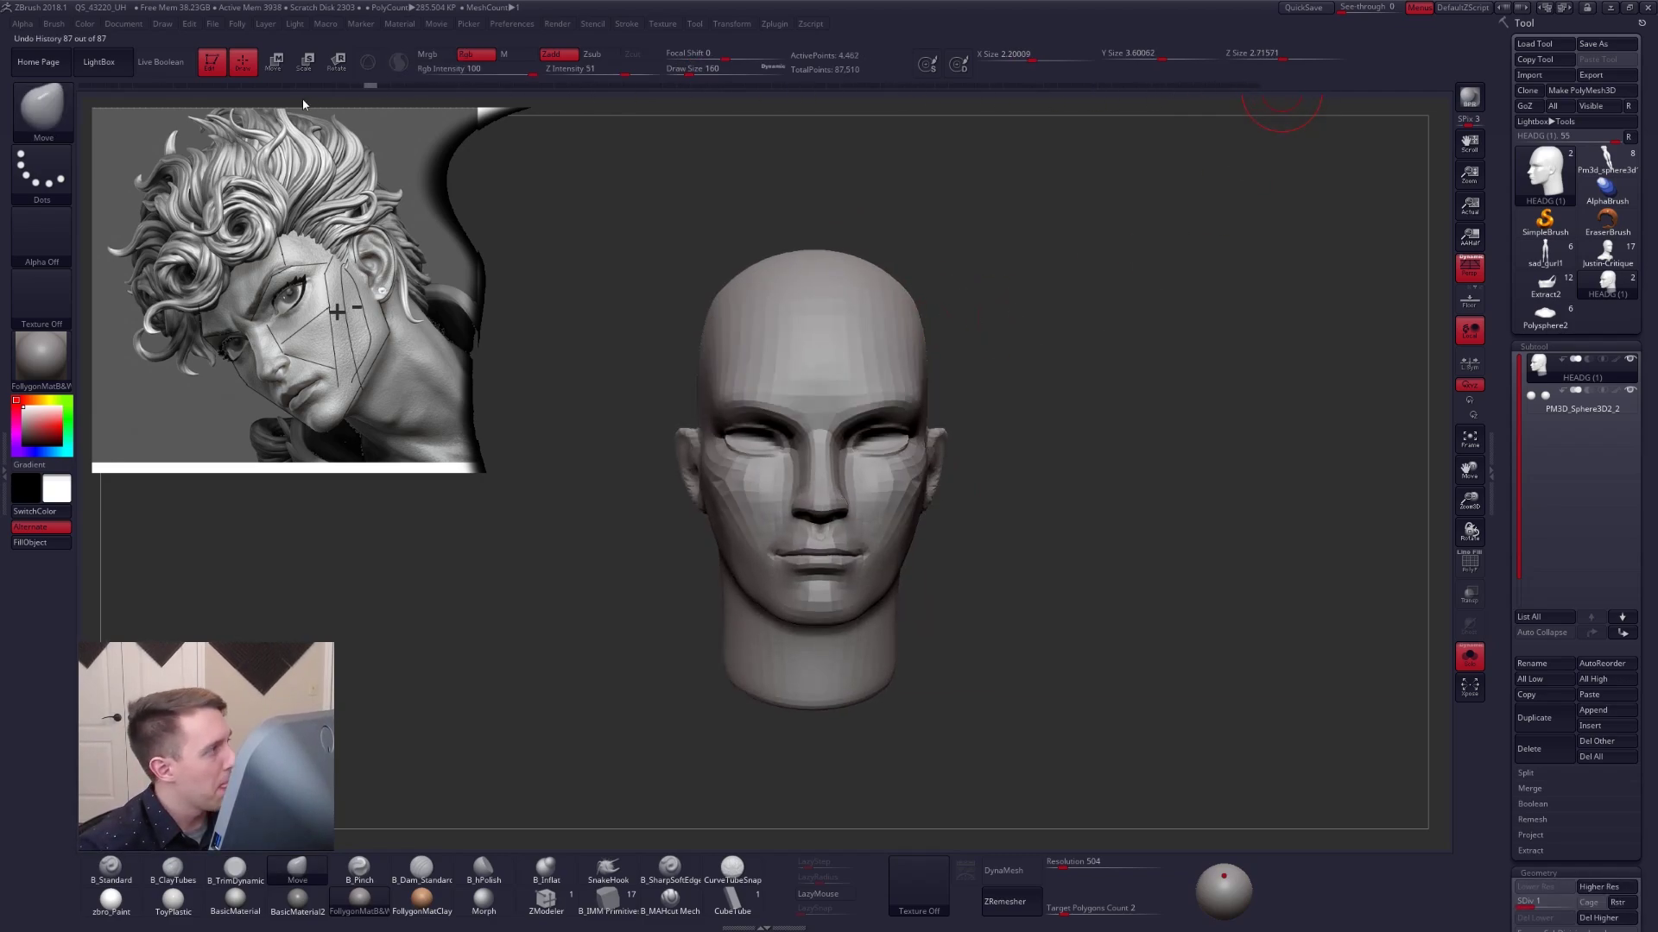
pyautogui.moveTo(925, 366); pyautogui.dragTo(907, 400, button='right')
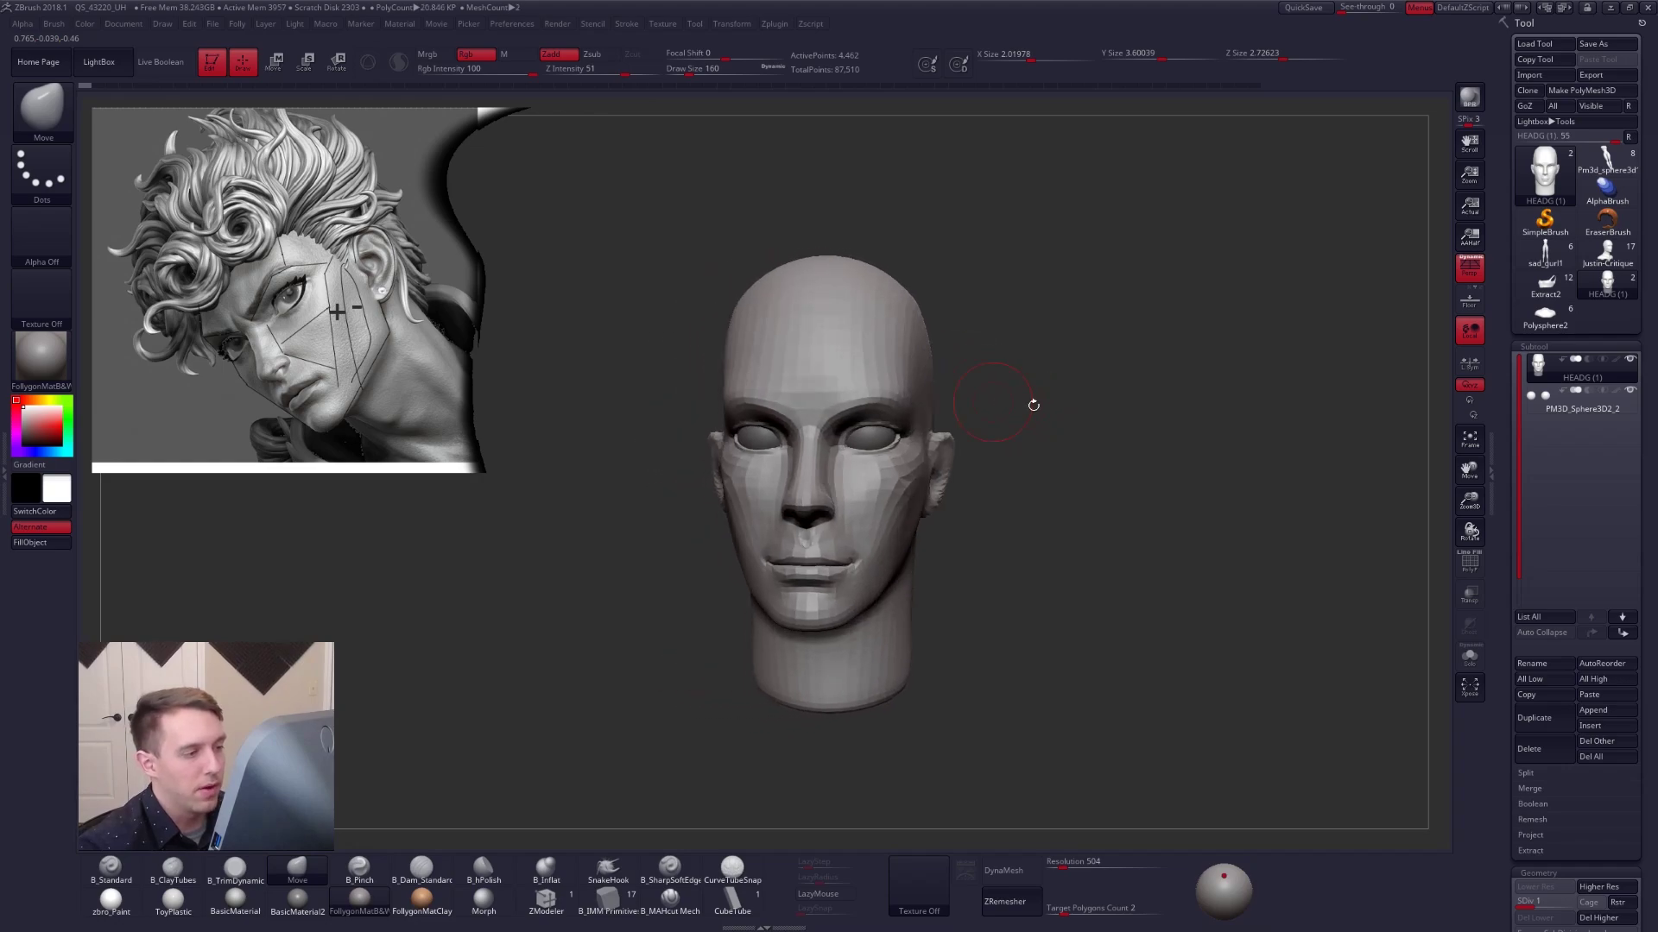
# Toggle perspective distortion off and on to compare its effect on the front view of the base head.
pyautogui.click(1470, 268)
pyautogui.moveTo(1010, 423)
pyautogui.mouseDown(button='right')
pyautogui.moveTo(1080, 426)
pyautogui.moveTo(1010, 423)
pyautogui.mouseUp(button='right')
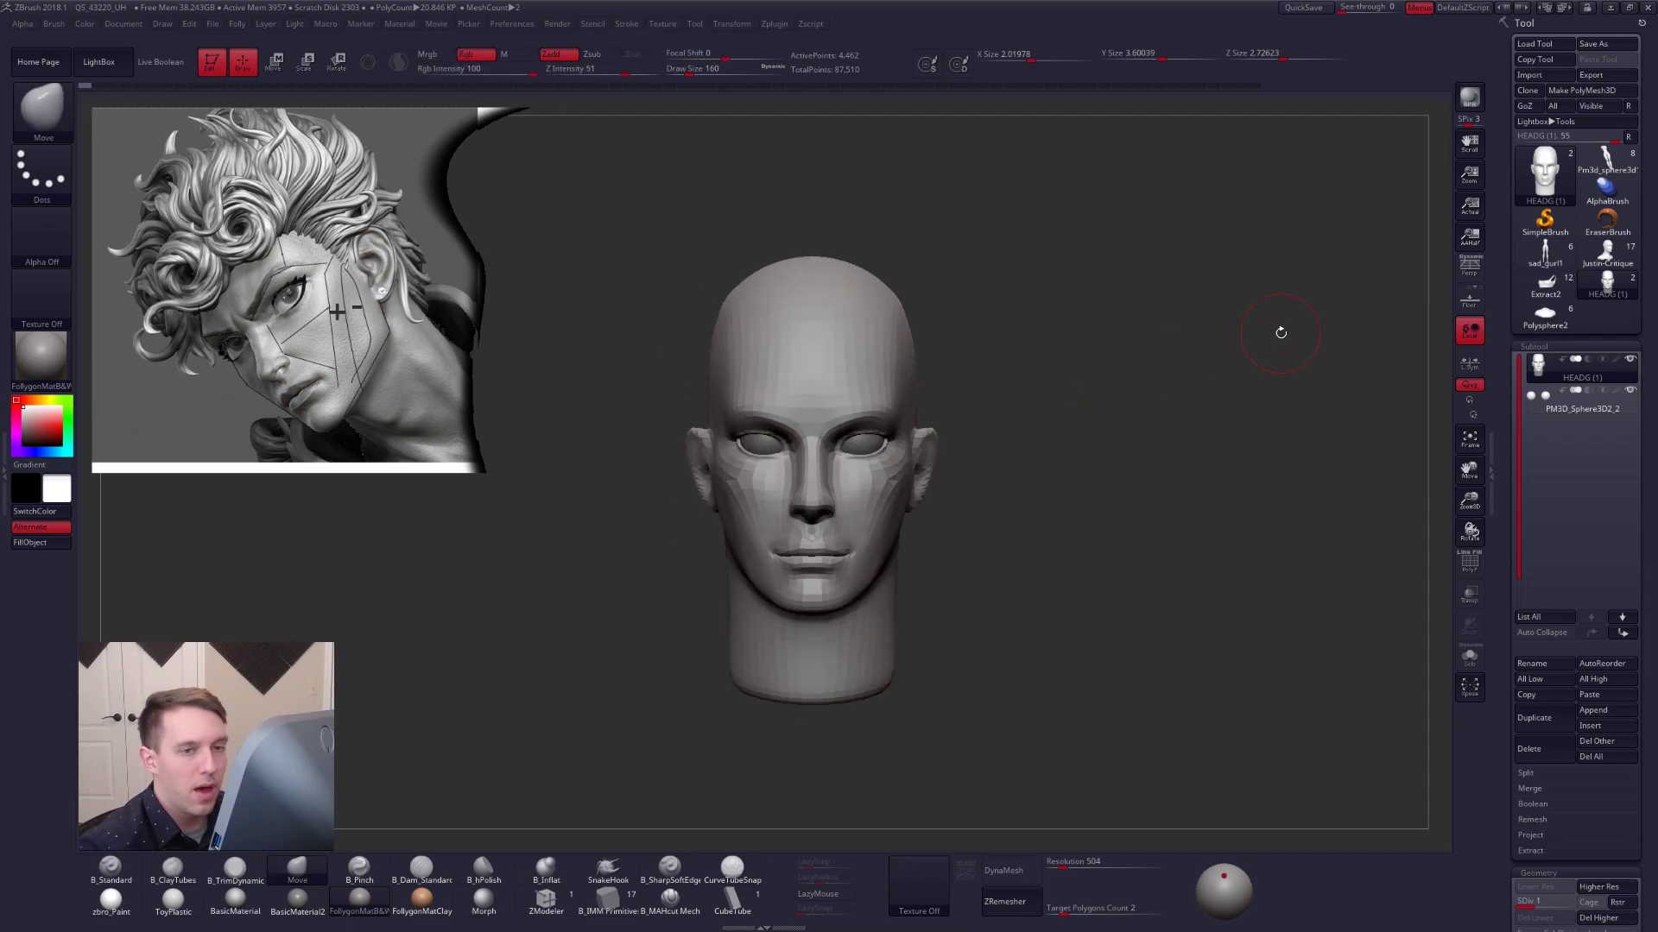
pyautogui.click(1478, 280)
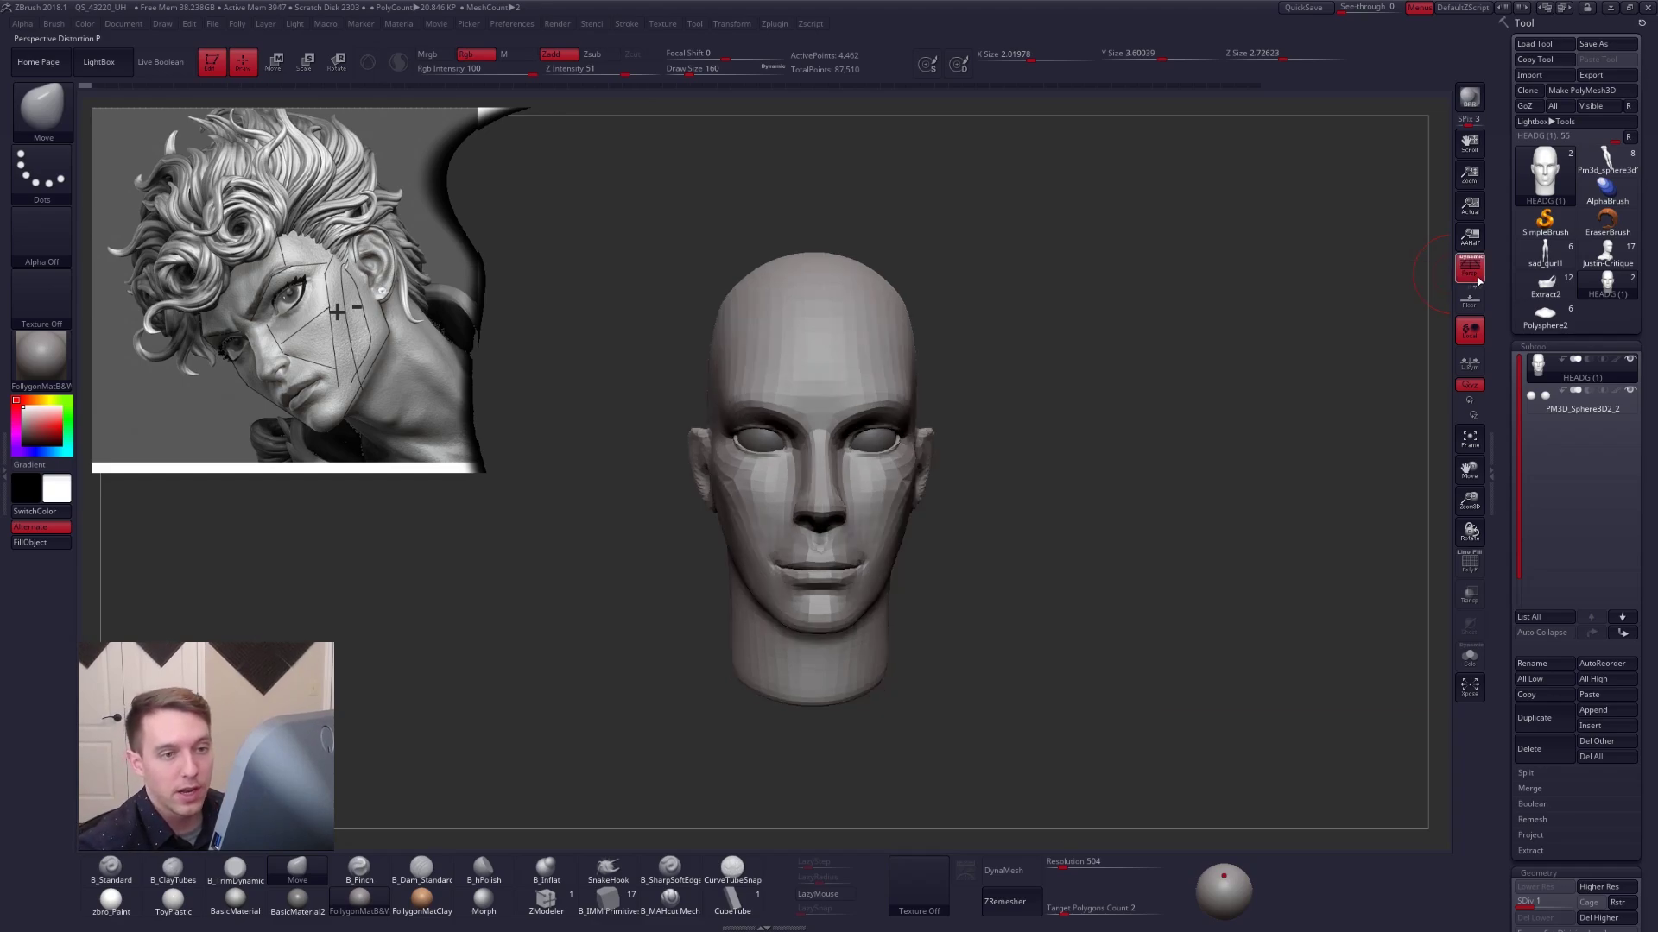
pyautogui.click(1478, 280)
pyautogui.click(1478, 279)
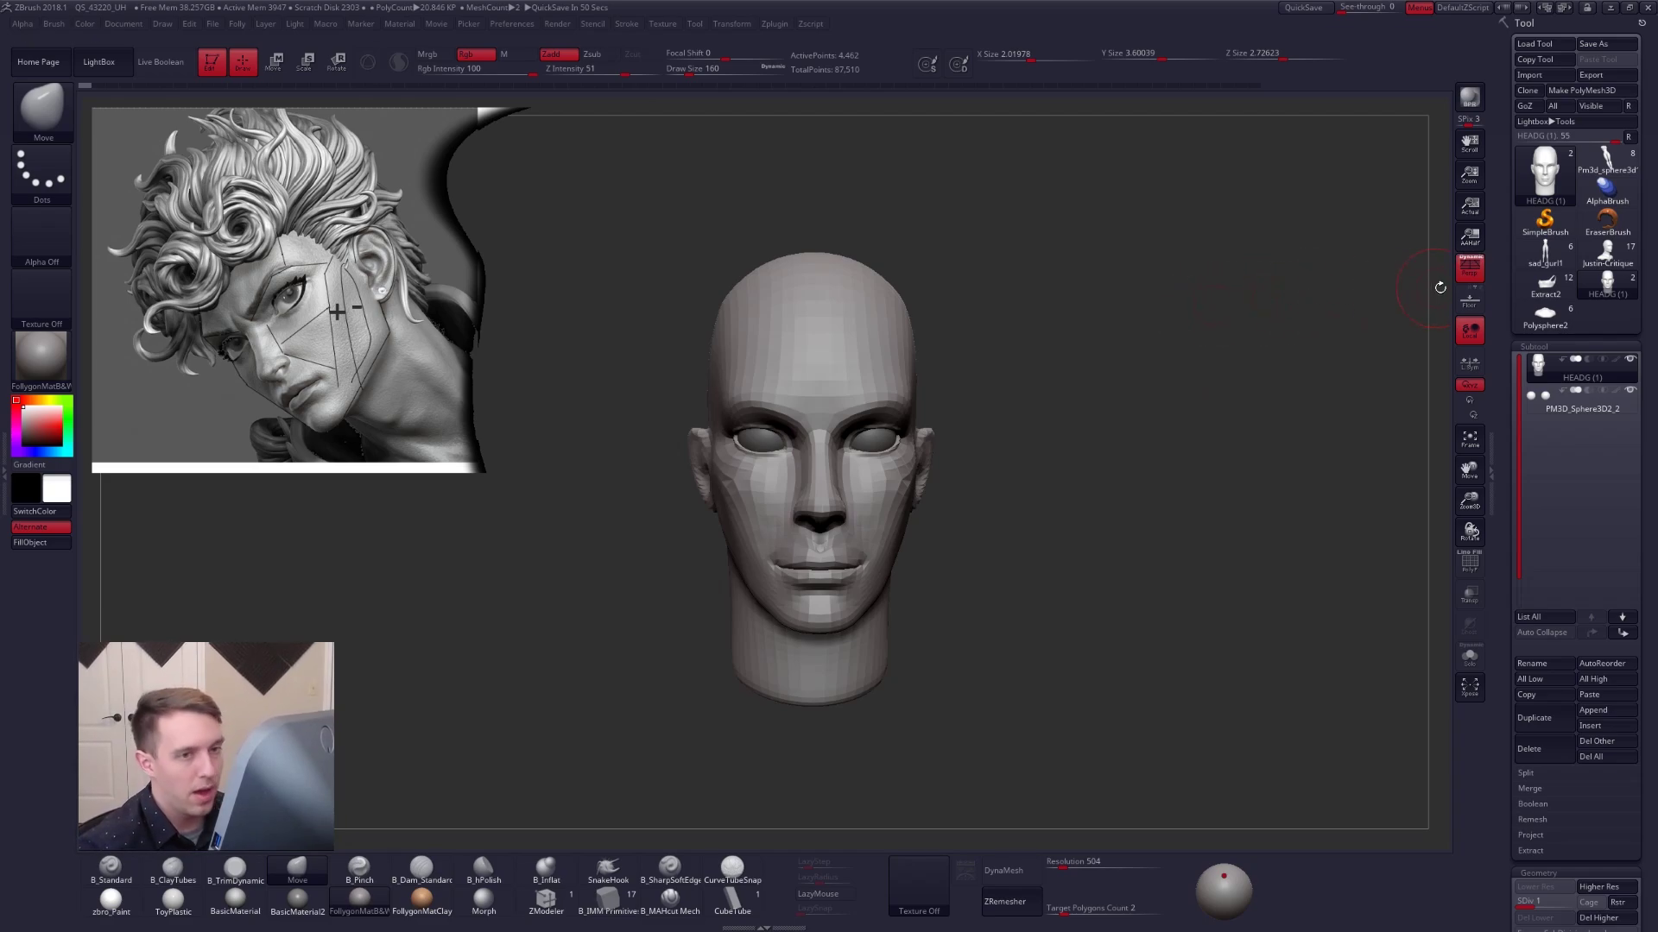
# Set the camera's angle of view to 50.
pyautogui.keyDown('shift'); pyautogui.click(1469, 274); pyautogui.keyUp('shift')
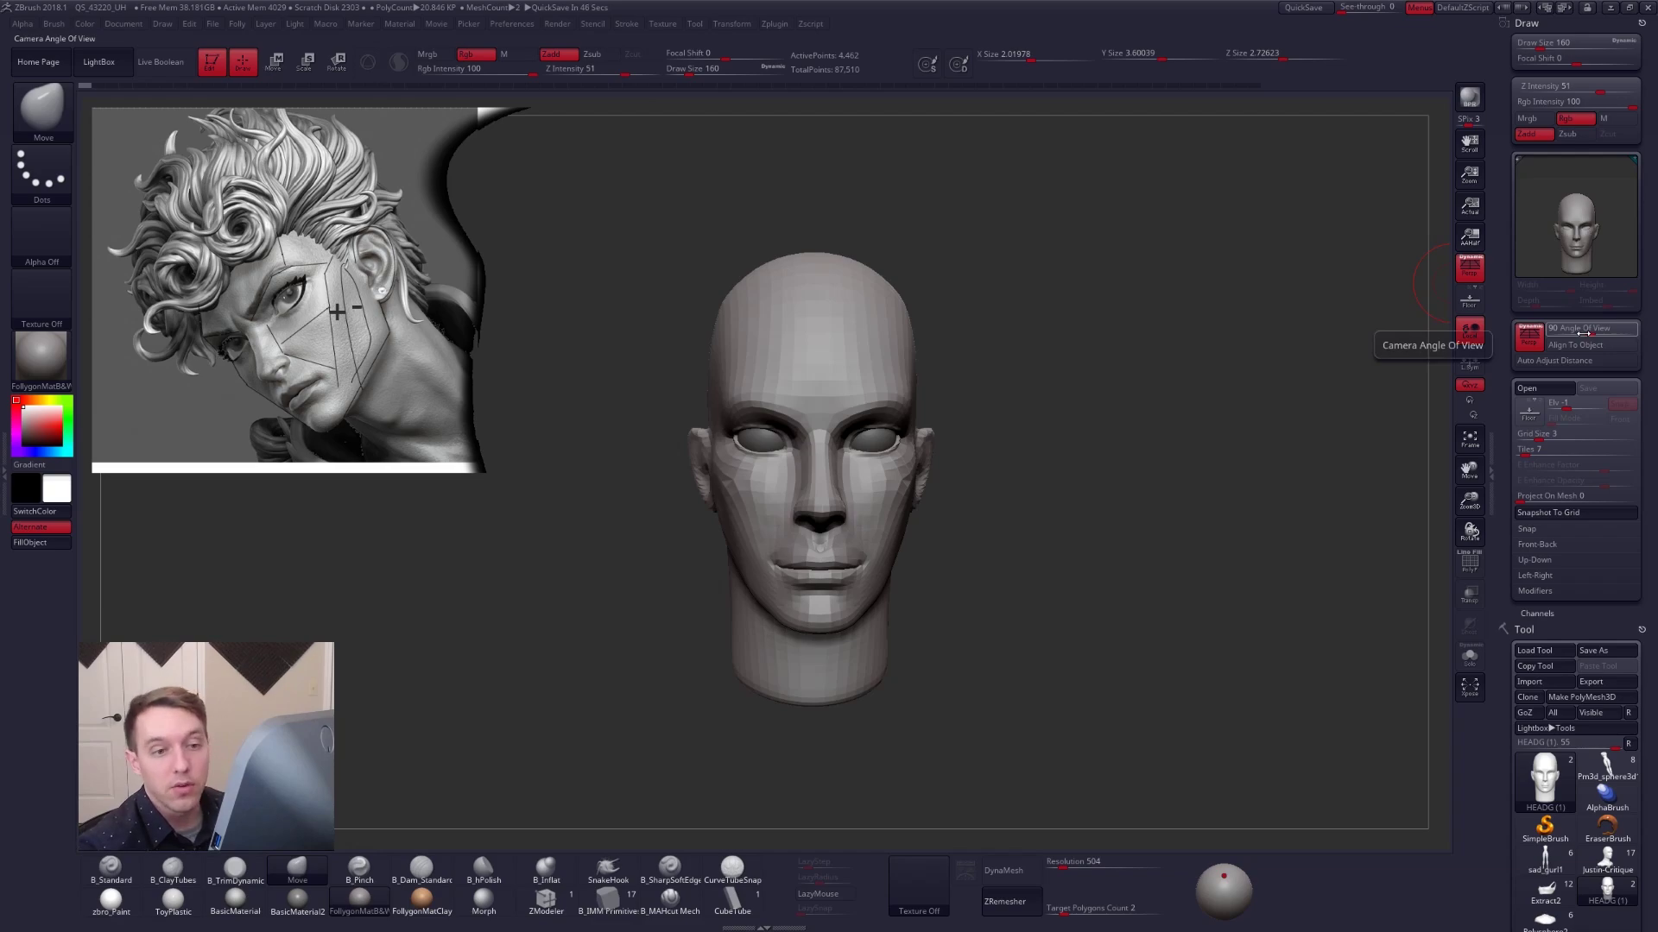
pyautogui.click(1583, 334)
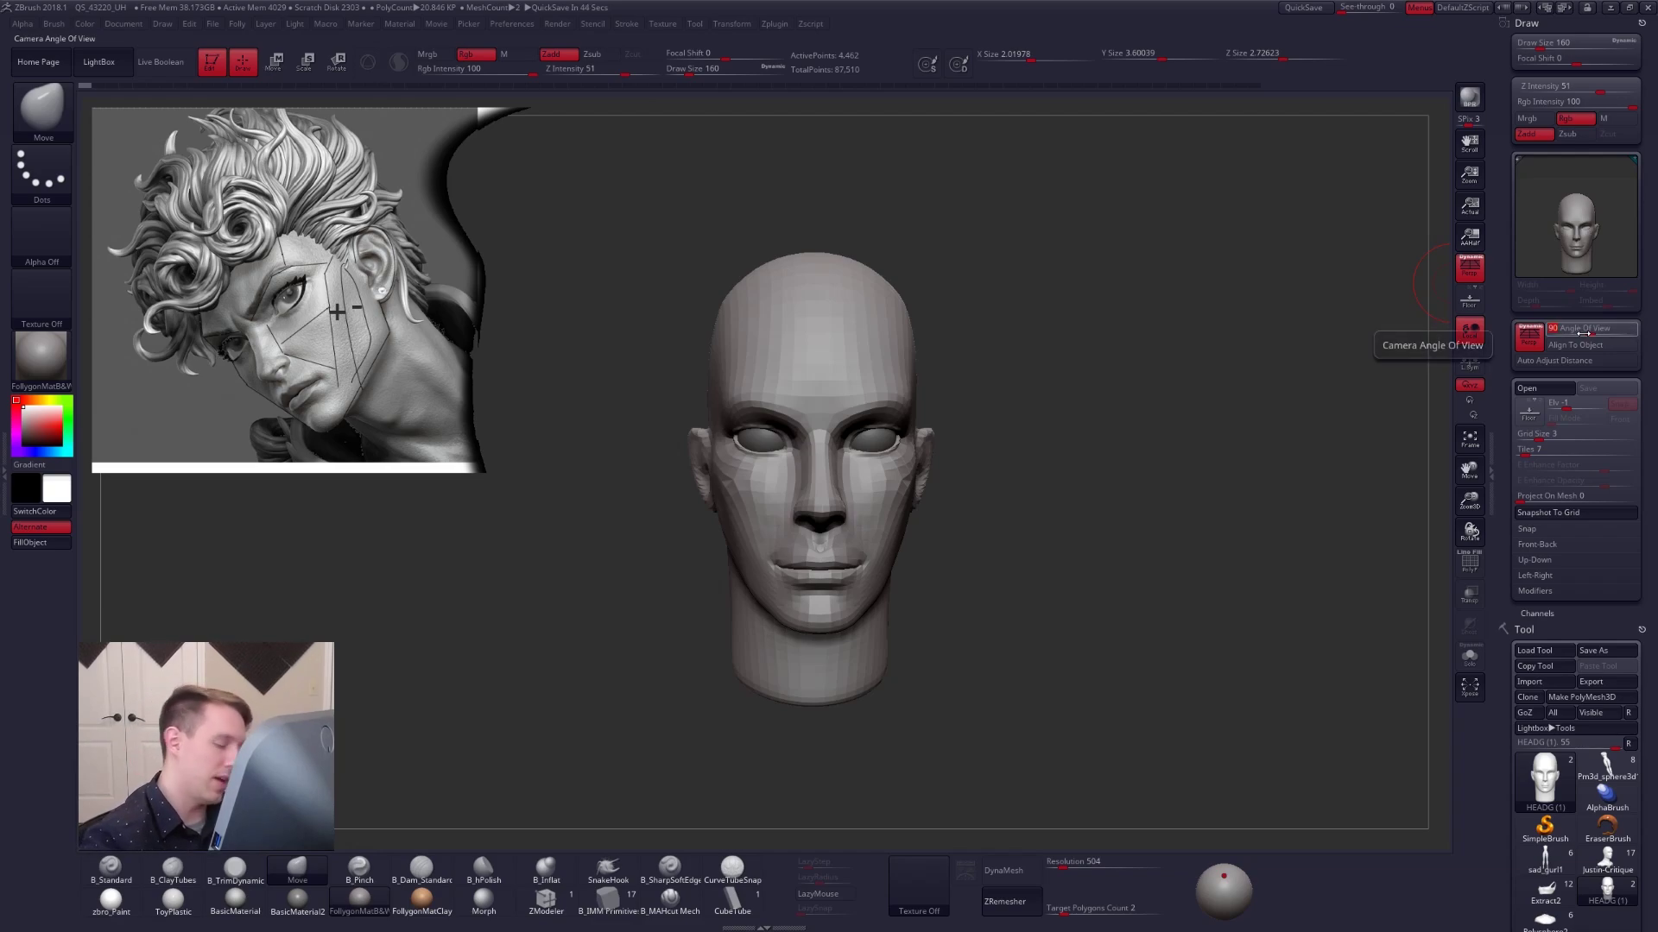
pyautogui.write('50')
pyautogui.press('Return')
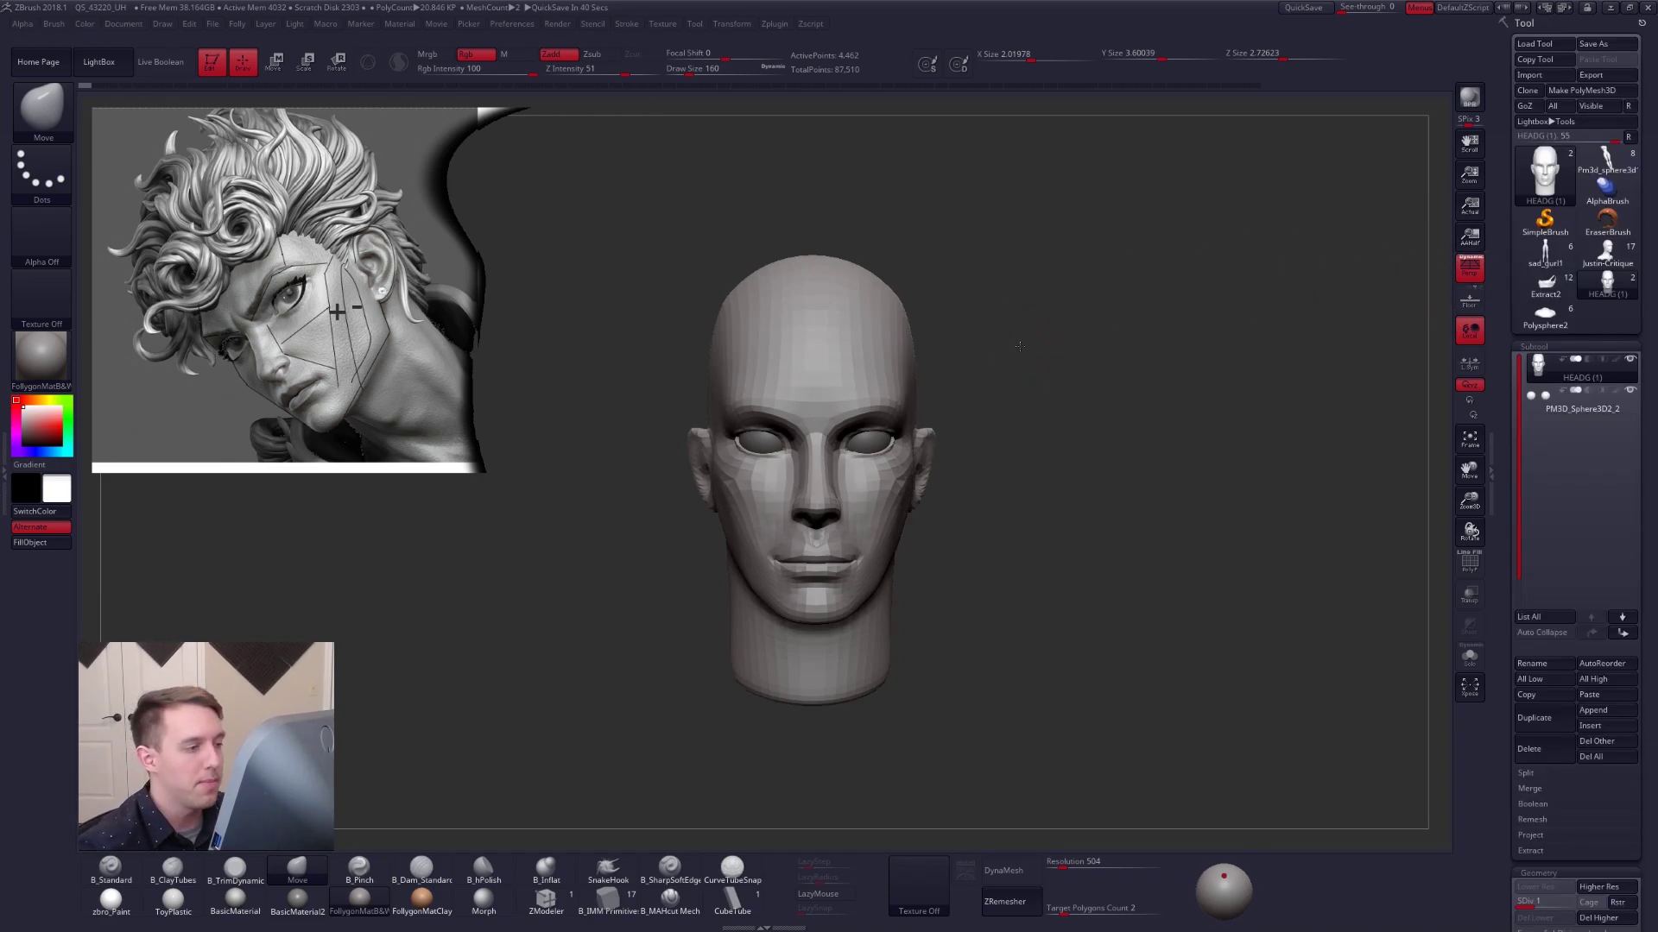
# Restore the latest sculpted state from the undo history and turn the head to face the front.
pyautogui.moveTo(1022, 337); pyautogui.dragTo(781, 189)
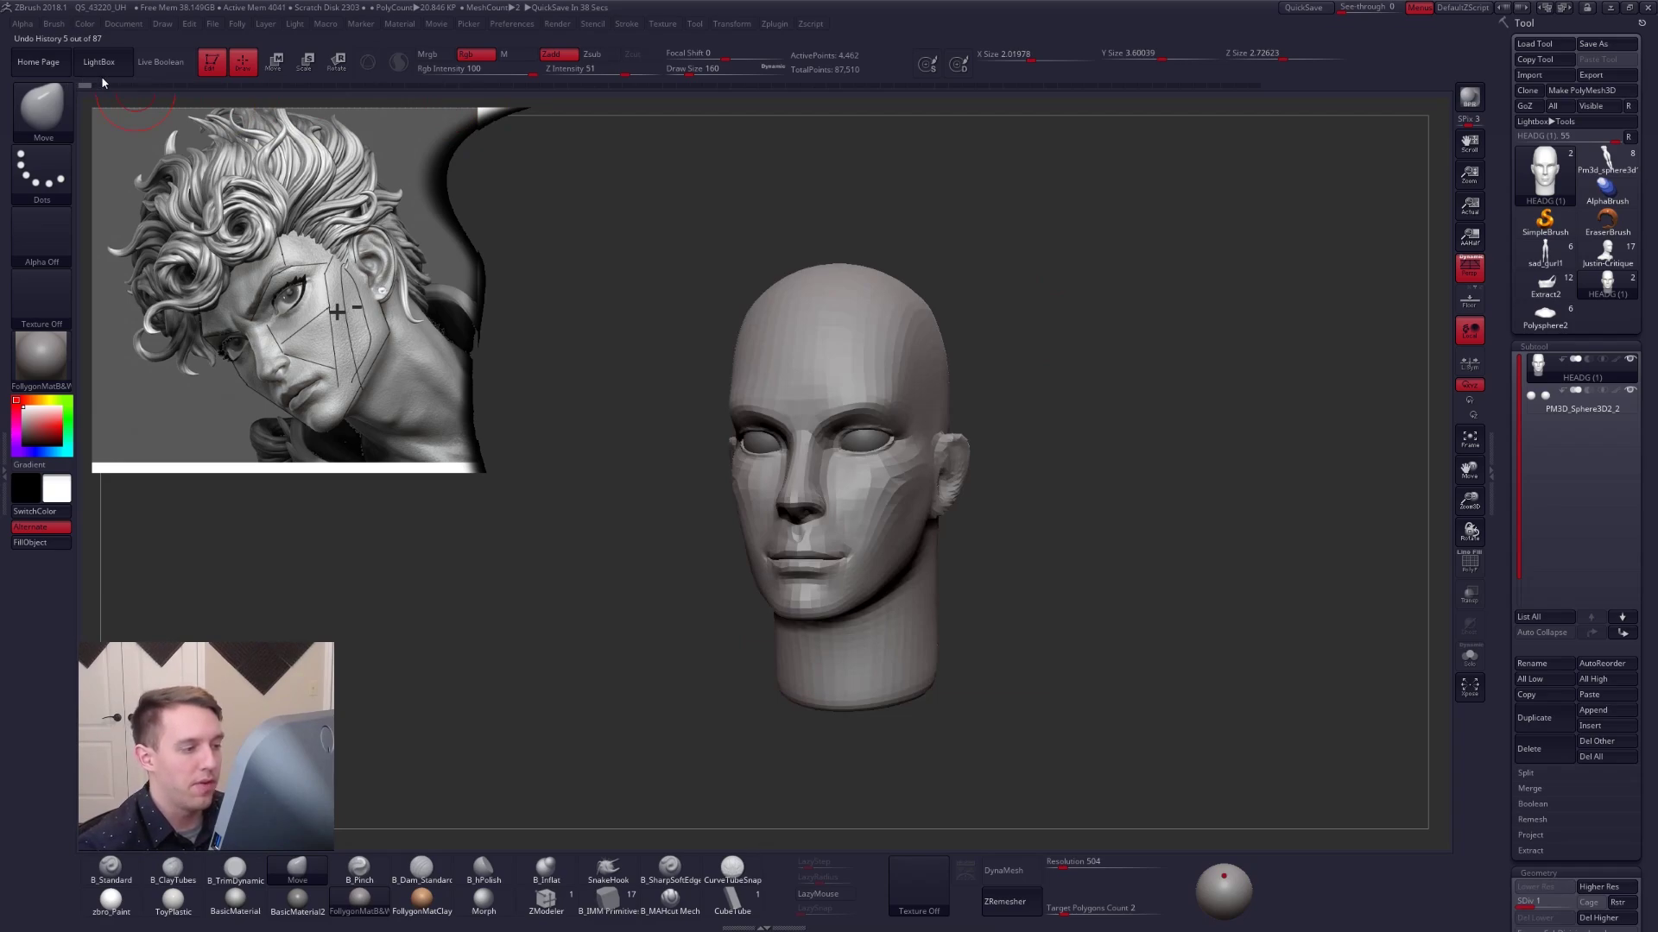
pyautogui.moveTo(102, 82); pyautogui.dragTo(1301, 153)
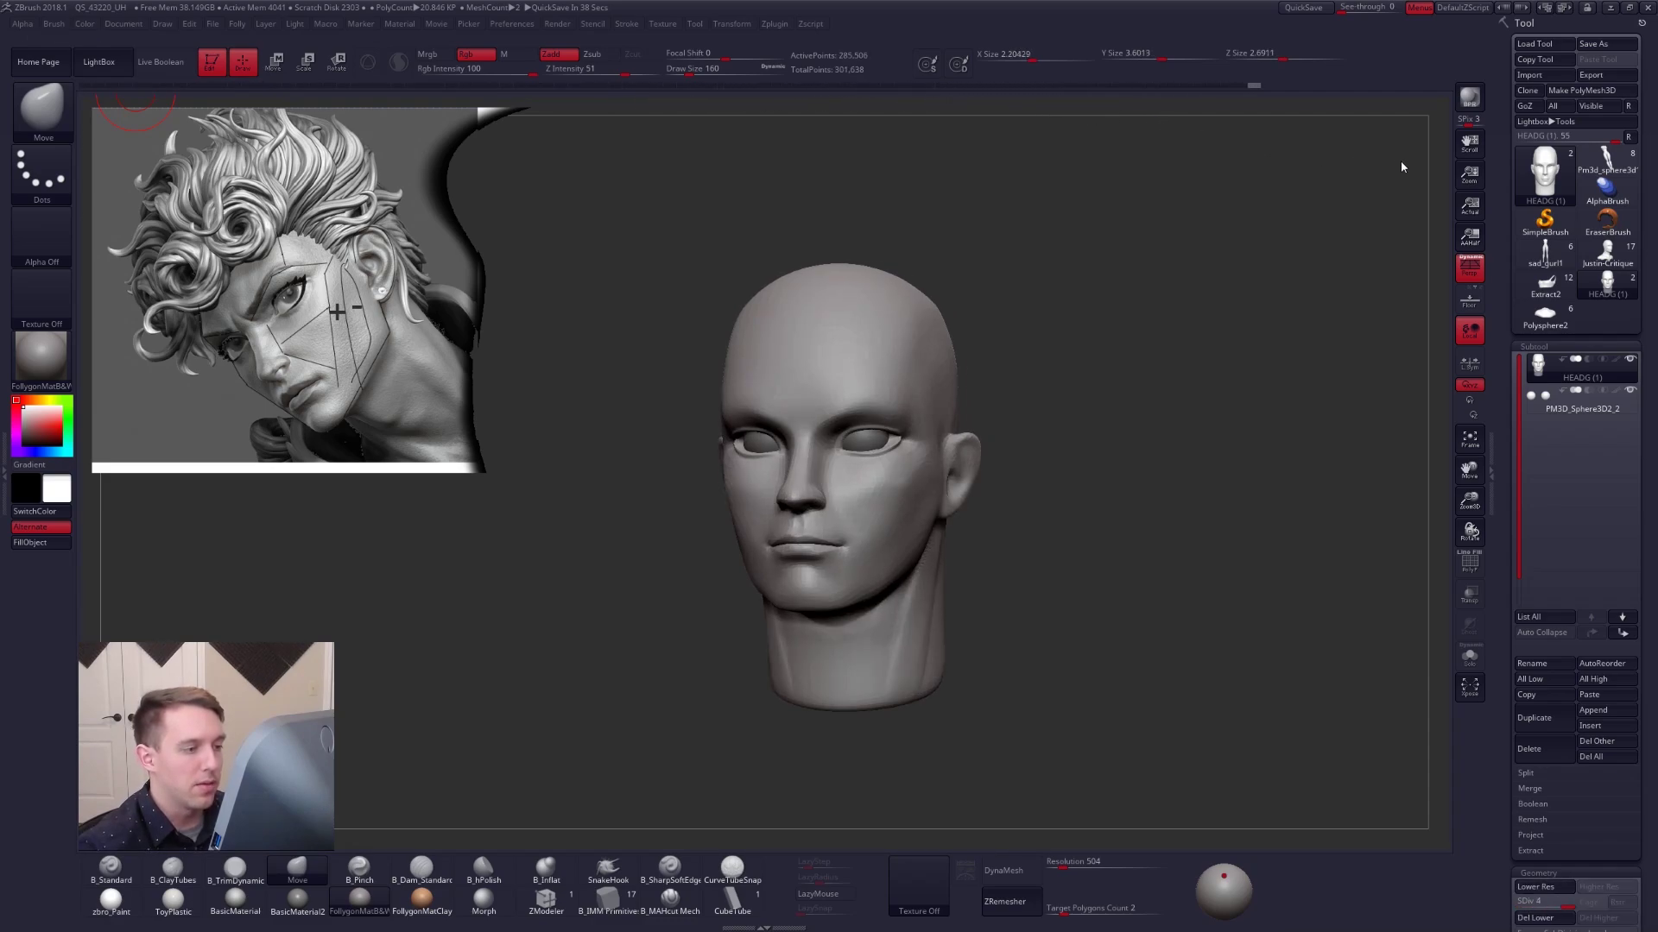
pyautogui.moveTo(1203, 469); pyautogui.dragTo(1247, 447)
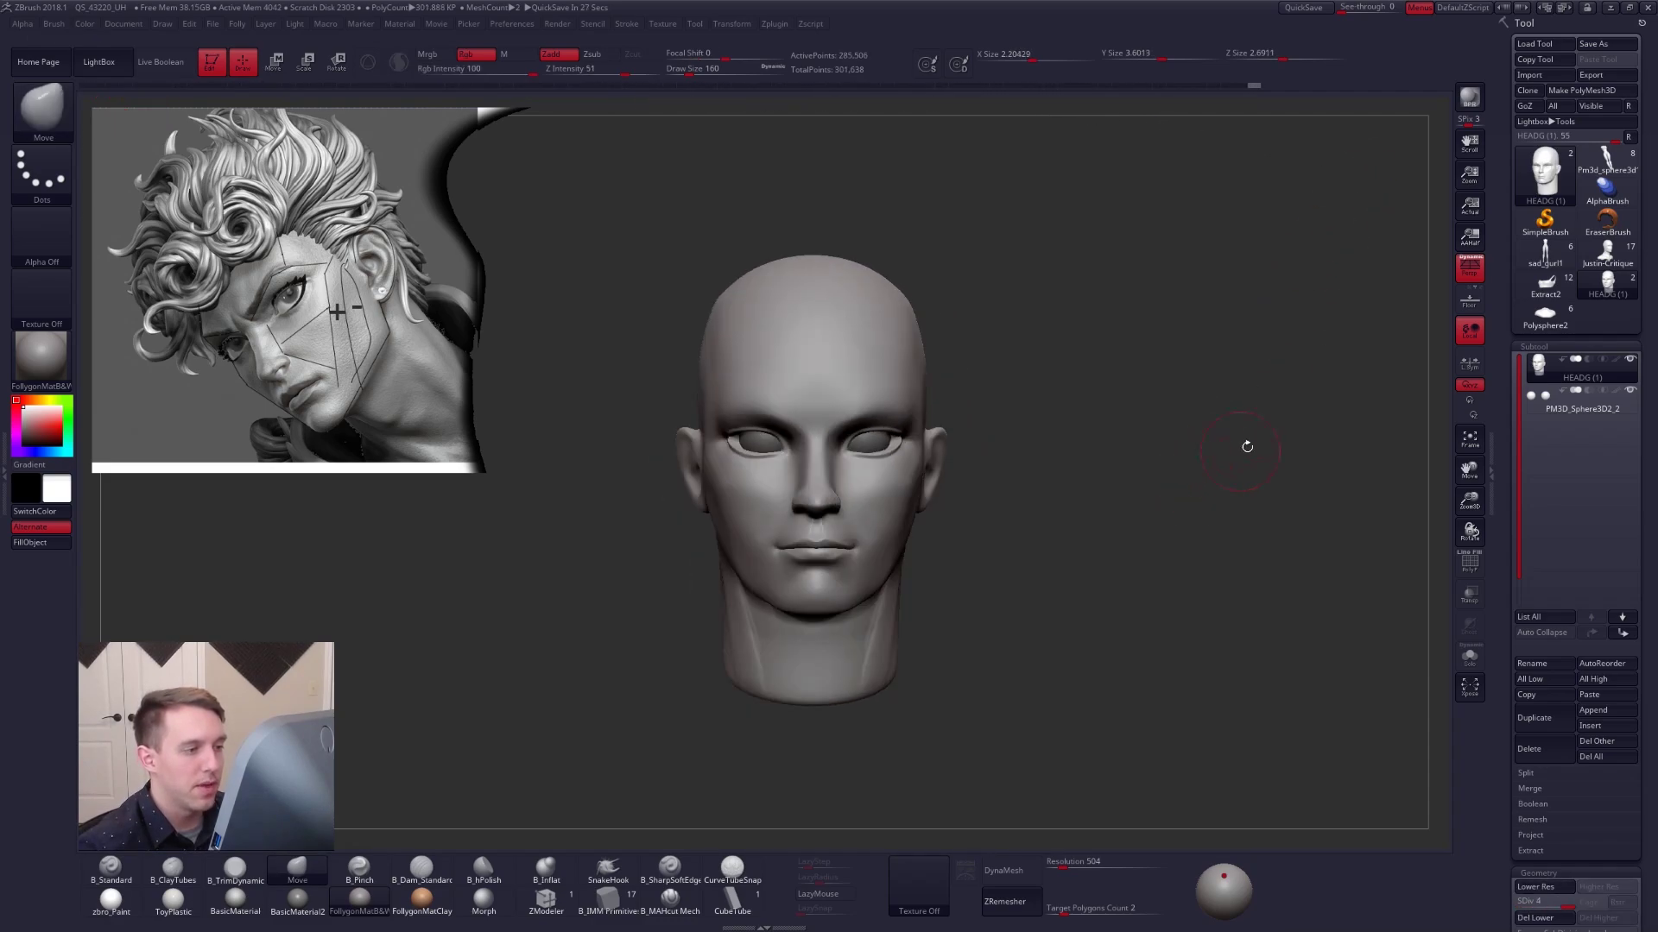
# Shift both eyeballs slightly outward with the Transpose line and reselect the head mesh for editing from the side.
pyautogui.click(1582, 401)
pyautogui.press('w')
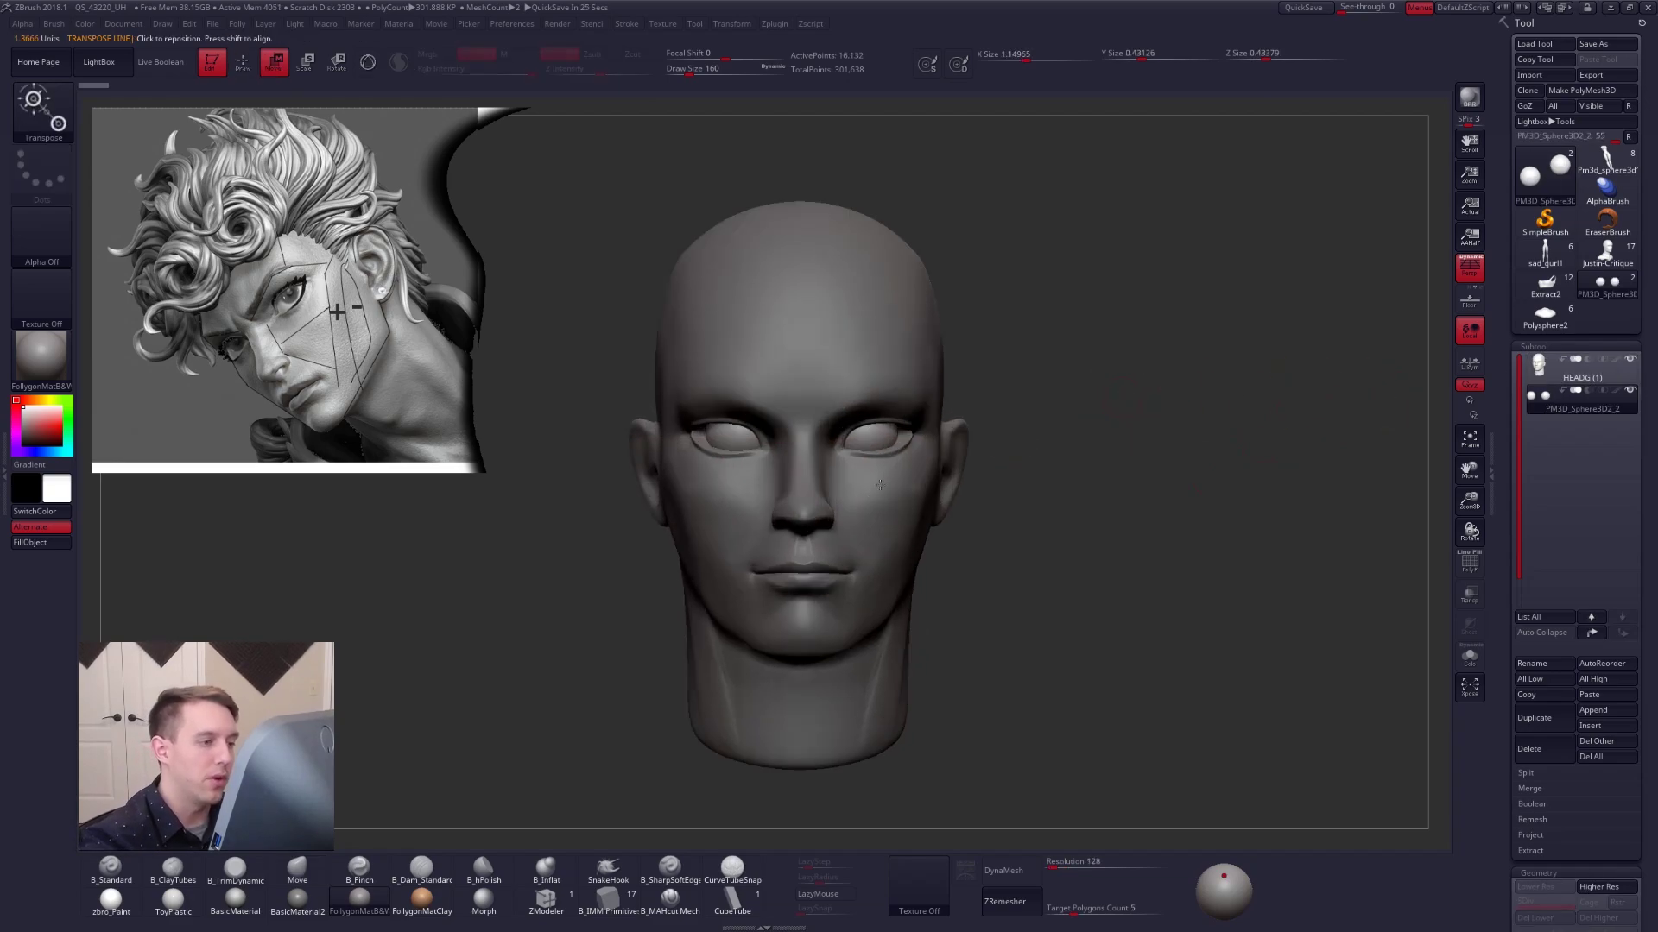
pyautogui.keyDown('ctrl'); pyautogui.moveTo(879, 484); pyautogui.dragTo(877, 496, button='right'); pyautogui.keyUp('ctrl')
pyautogui.moveTo(872, 457)
pyautogui.mouseDown()
pyautogui.moveTo(935, 458)
pyautogui.moveTo(939, 485)
pyautogui.mouseUp()
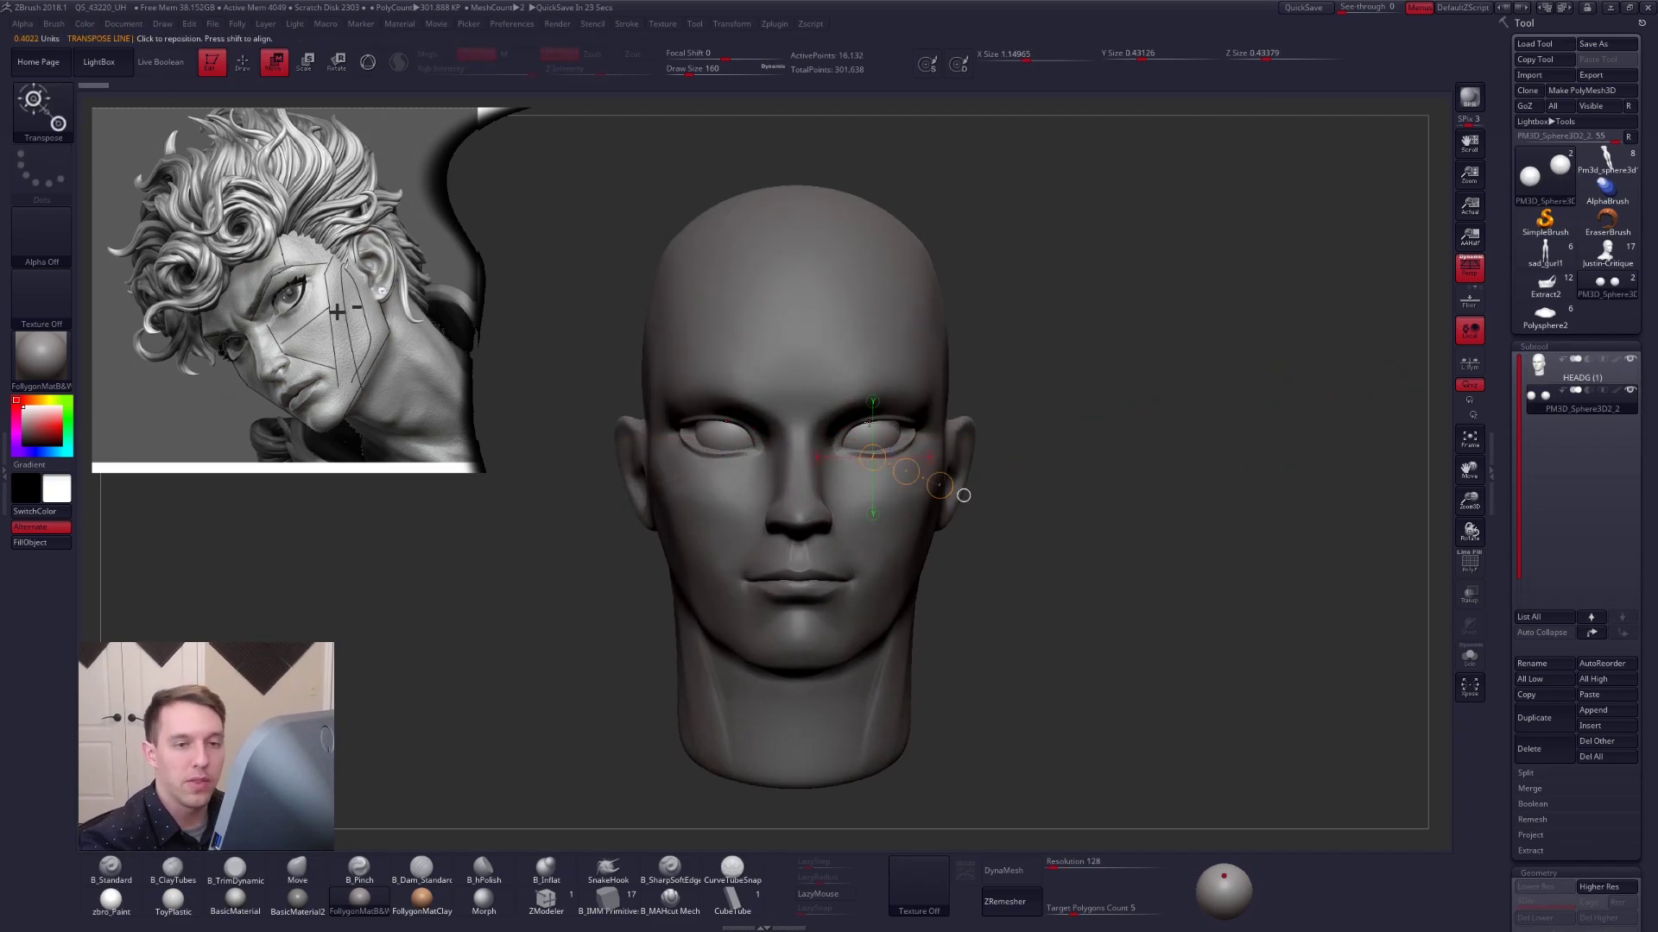
pyautogui.keyDown('shift'); pyautogui.moveTo(888, 438); pyautogui.dragTo(1006, 437); pyautogui.keyUp('shift')
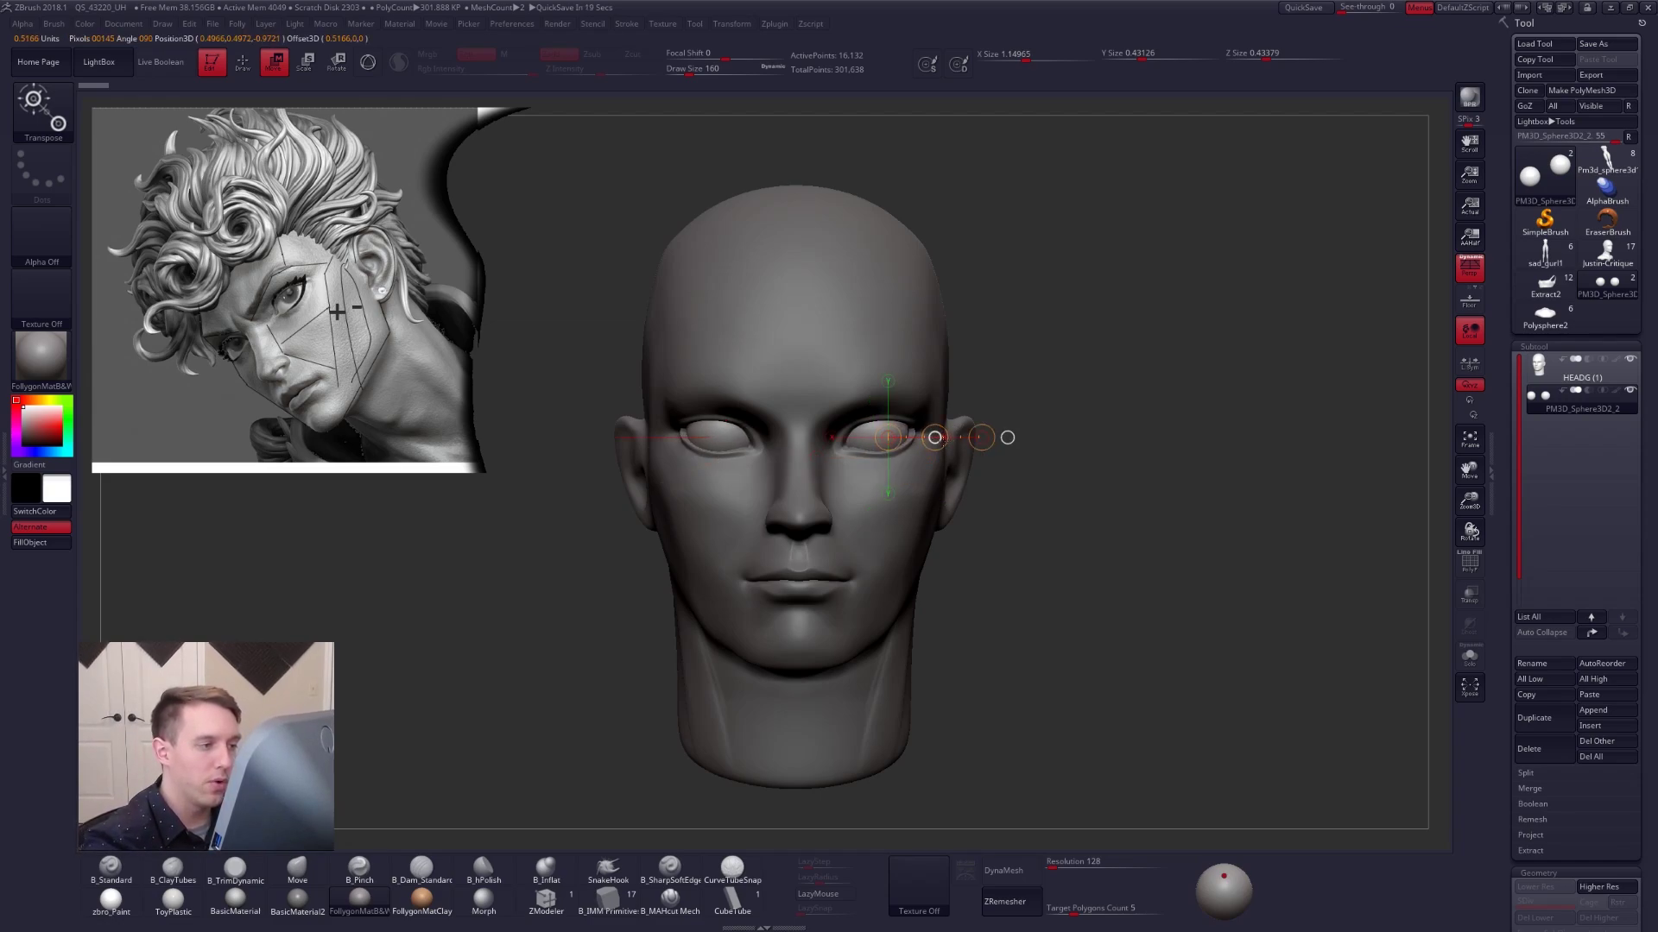
pyautogui.moveTo(941, 444); pyautogui.dragTo(943, 444)
pyautogui.moveTo(941, 449); pyautogui.dragTo(794, 440, button='right')
pyautogui.keyDown('ctrl'); pyautogui.moveTo(866, 399); pyautogui.dragTo(911, 529, button='right'); pyautogui.keyUp('ctrl')
pyautogui.press('q')
pyautogui.keyDown('alt'); pyautogui.click(863, 449); pyautogui.keyUp('alt')
pyautogui.press('space')
pyautogui.click(840, 448)
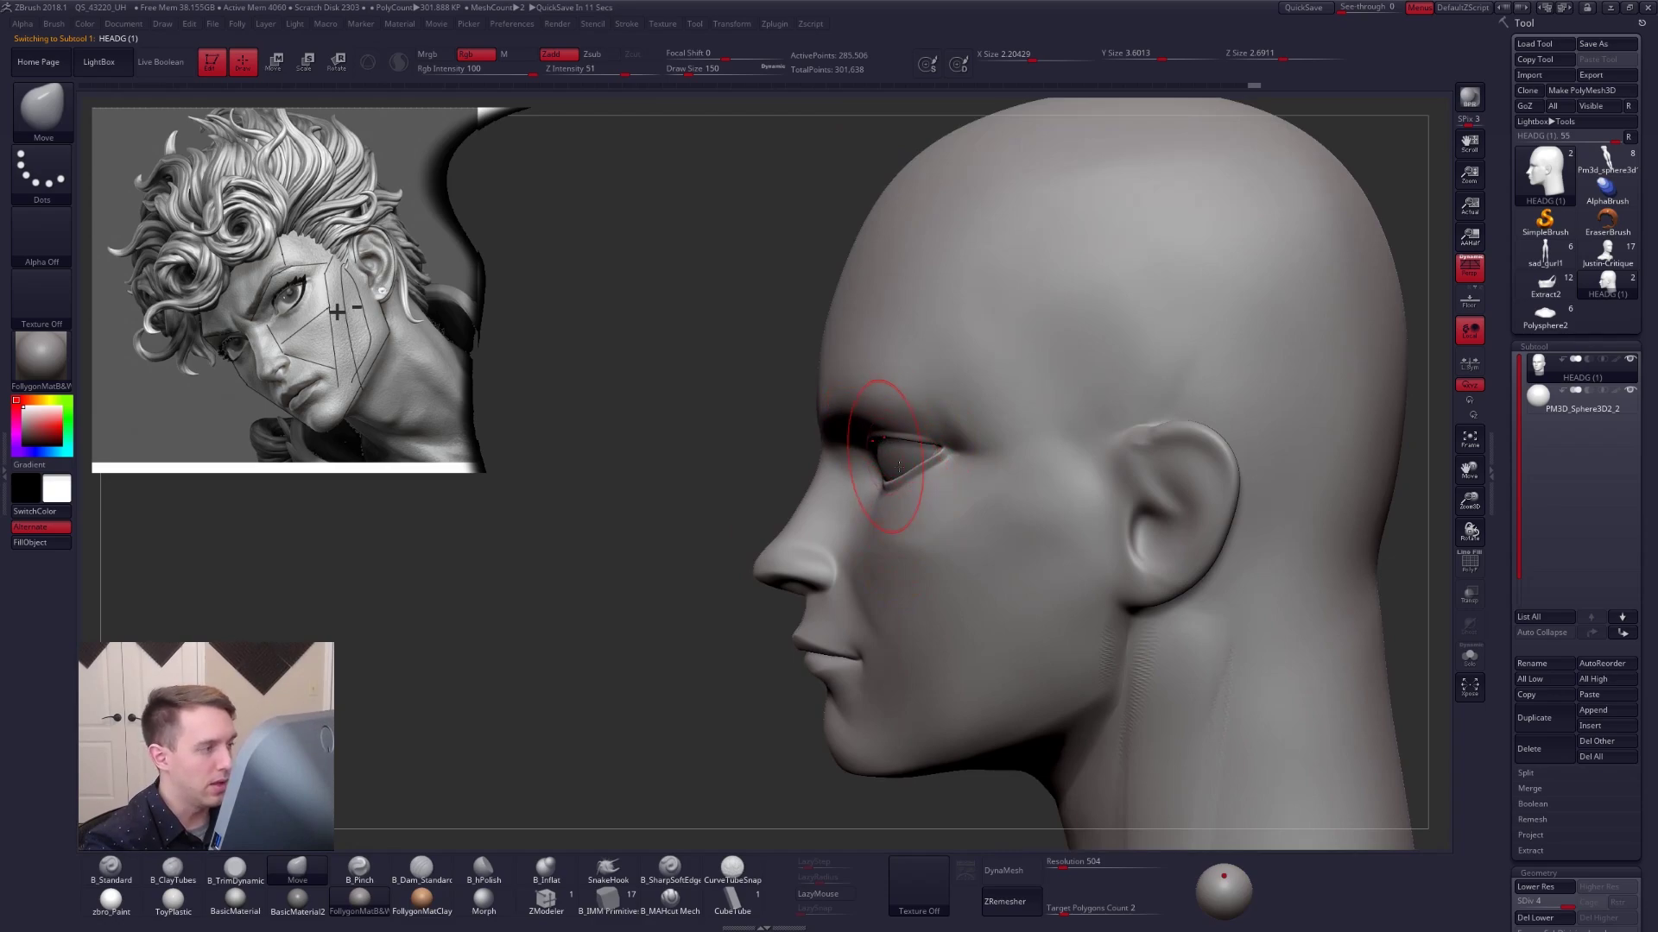
pyautogui.moveTo(899, 467)
pyautogui.mouseDown(button='right')
pyautogui.moveTo(950, 464)
pyautogui.moveTo(850, 468)
pyautogui.mouseUp(button='right')
pyautogui.press('w')
pyautogui.moveTo(866, 435)
pyautogui.mouseDown()
pyautogui.moveTo(1114, 439)
pyautogui.moveTo(1094, 468)
pyautogui.mouseUp()
pyautogui.press('q')
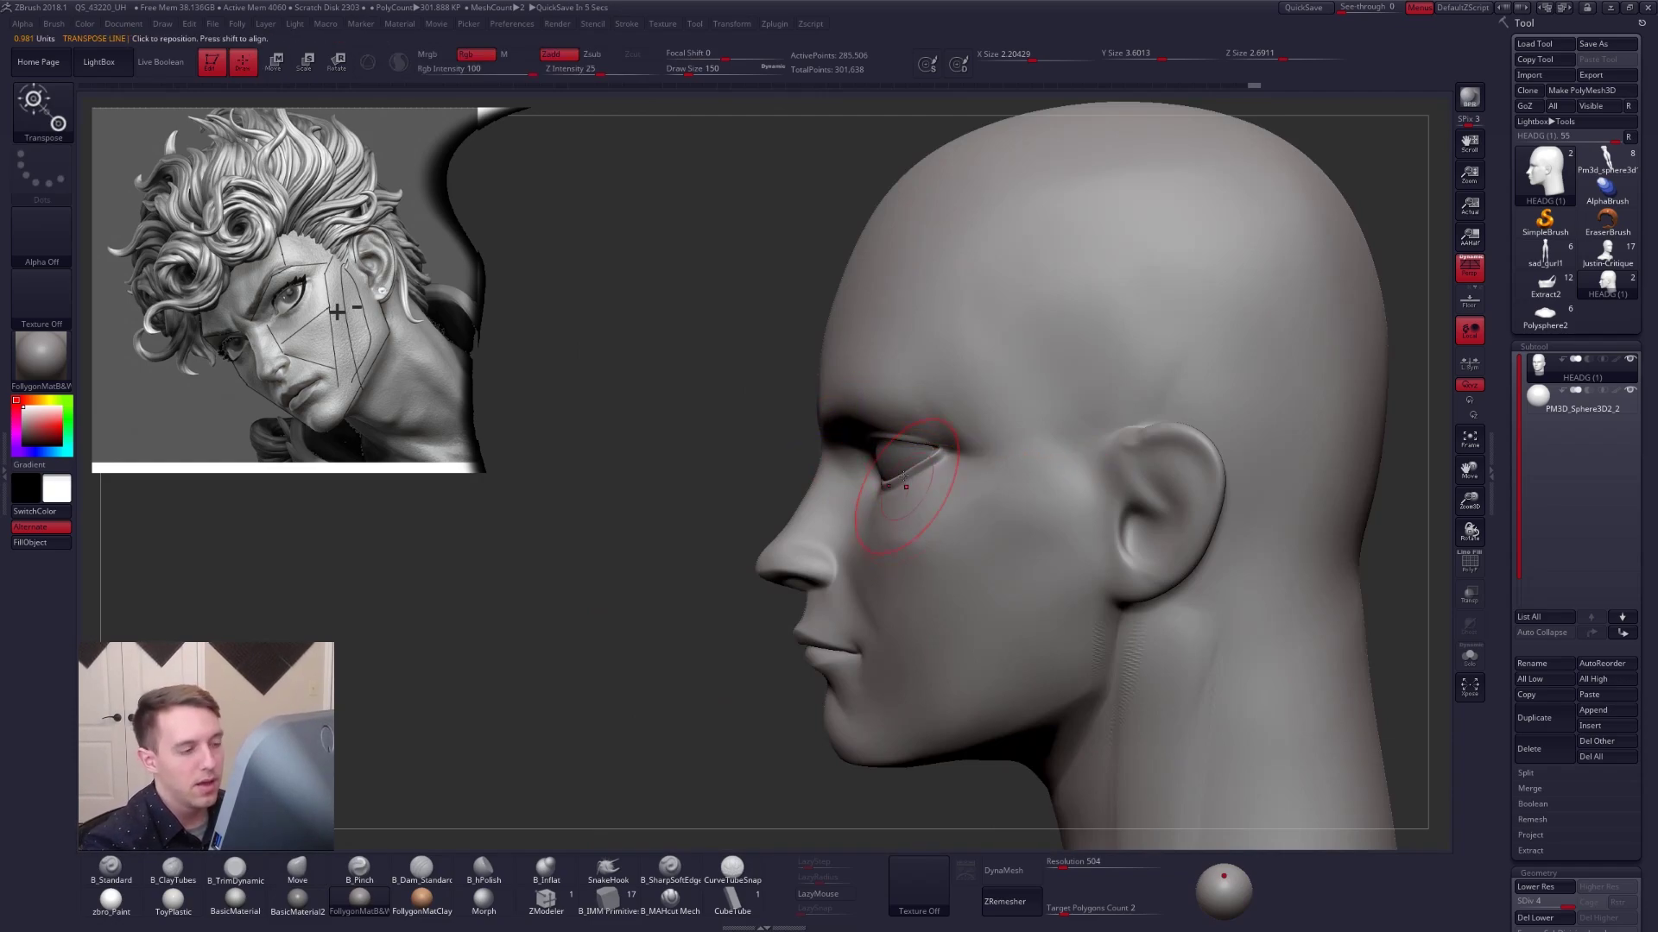
pyautogui.moveTo(853, 435)
pyautogui.keyDown('ctrl'); pyautogui.mouseDown()
pyautogui.moveTo(1144, 484)
pyautogui.moveTo(1132, 477)
pyautogui.mouseUp(); pyautogui.keyUp('ctrl')
pyautogui.hotkey('ctrl', 'z')
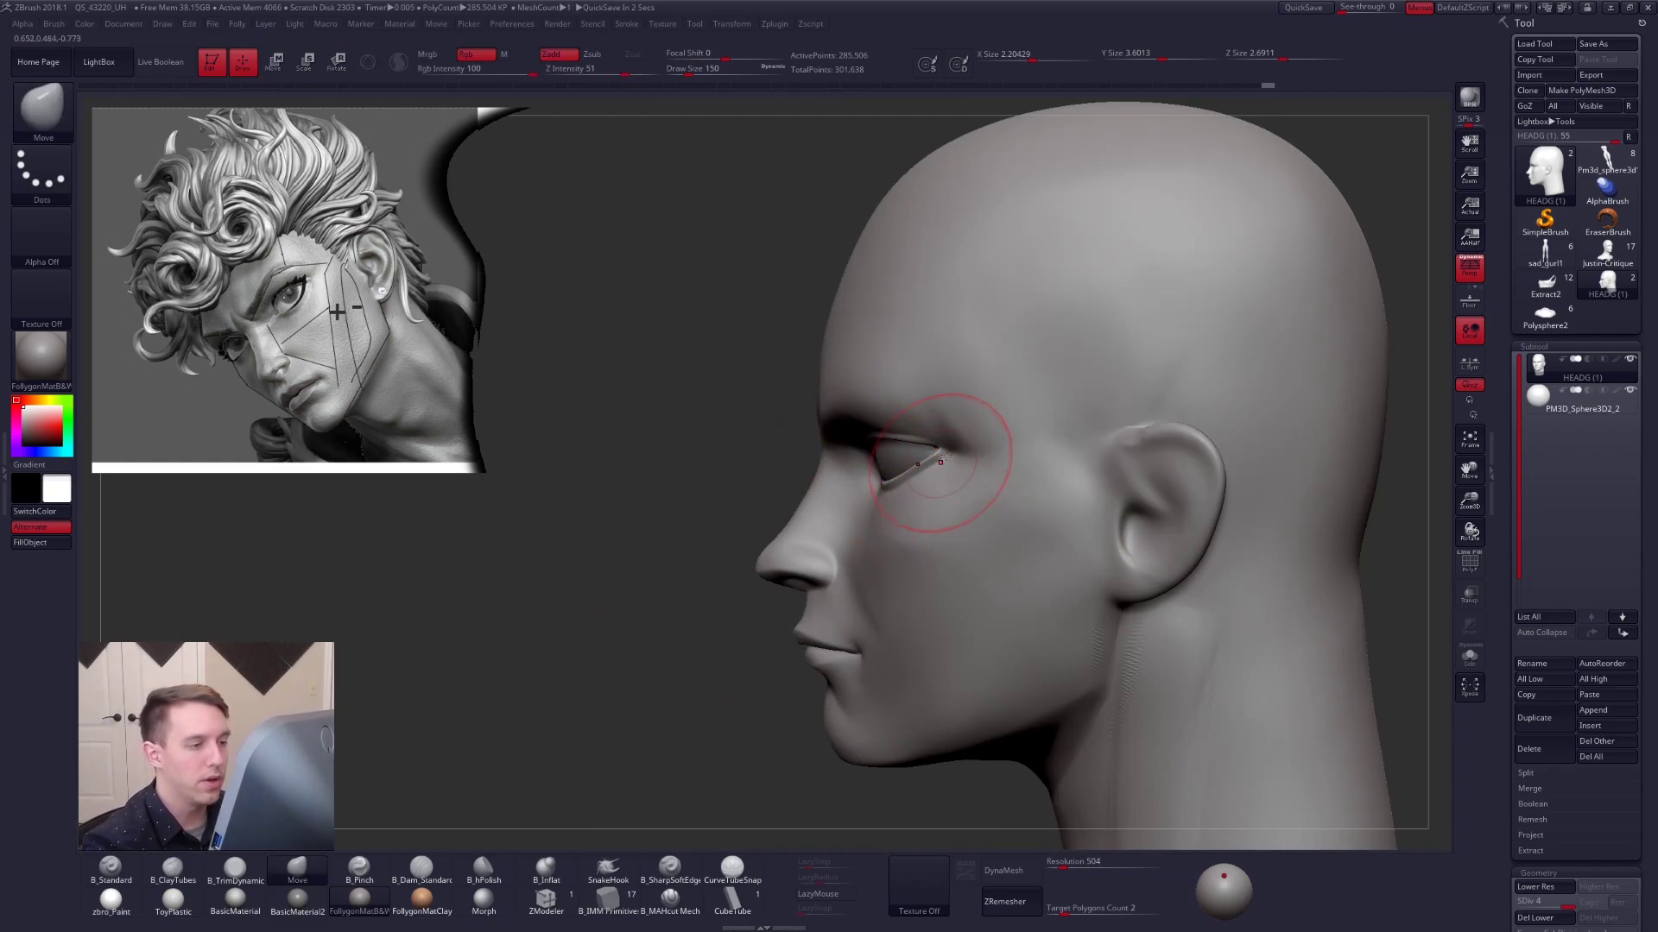
# Lower the head to subdivision level 1 and reshape the outer eyelid corner in side view with the Move brush.
pyautogui.hotkey('shift', 'd')
pyautogui.hotkey('shift', 'd')
pyautogui.hotkey('shift', 'd')
pyautogui.press('space')
pyautogui.moveTo(932, 450); pyautogui.dragTo(935, 455)
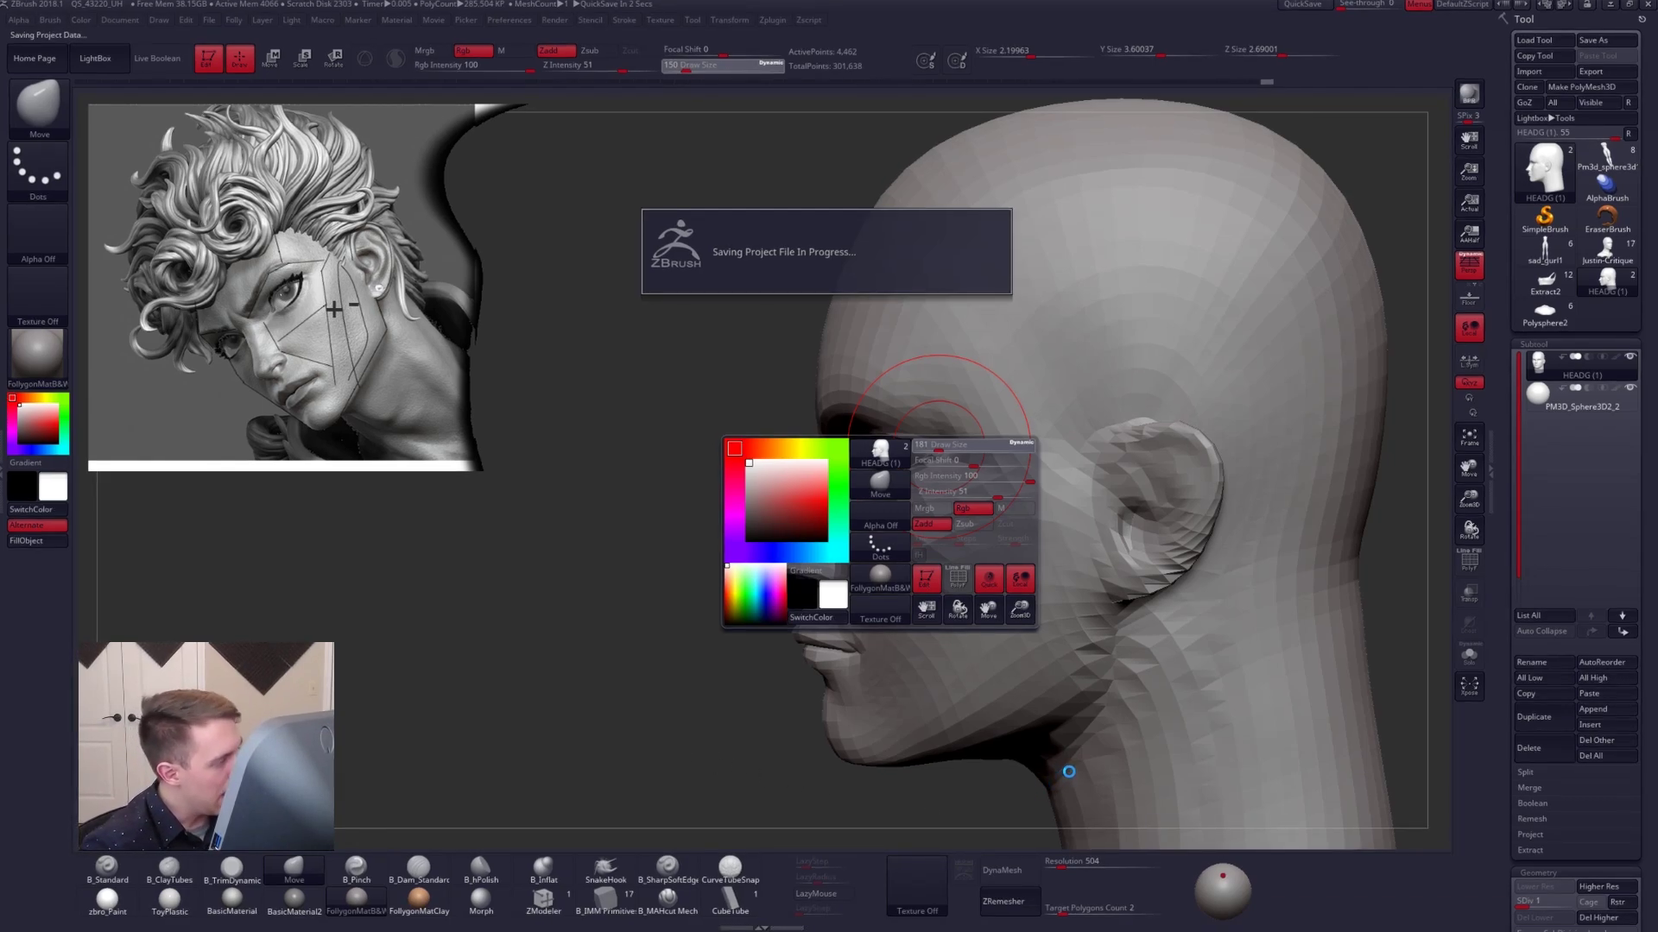
pyautogui.press('space')
pyautogui.moveTo(945, 454); pyautogui.dragTo(931, 457)
pyautogui.press('space')
pyautogui.moveTo(932, 456); pyautogui.dragTo(930, 455)
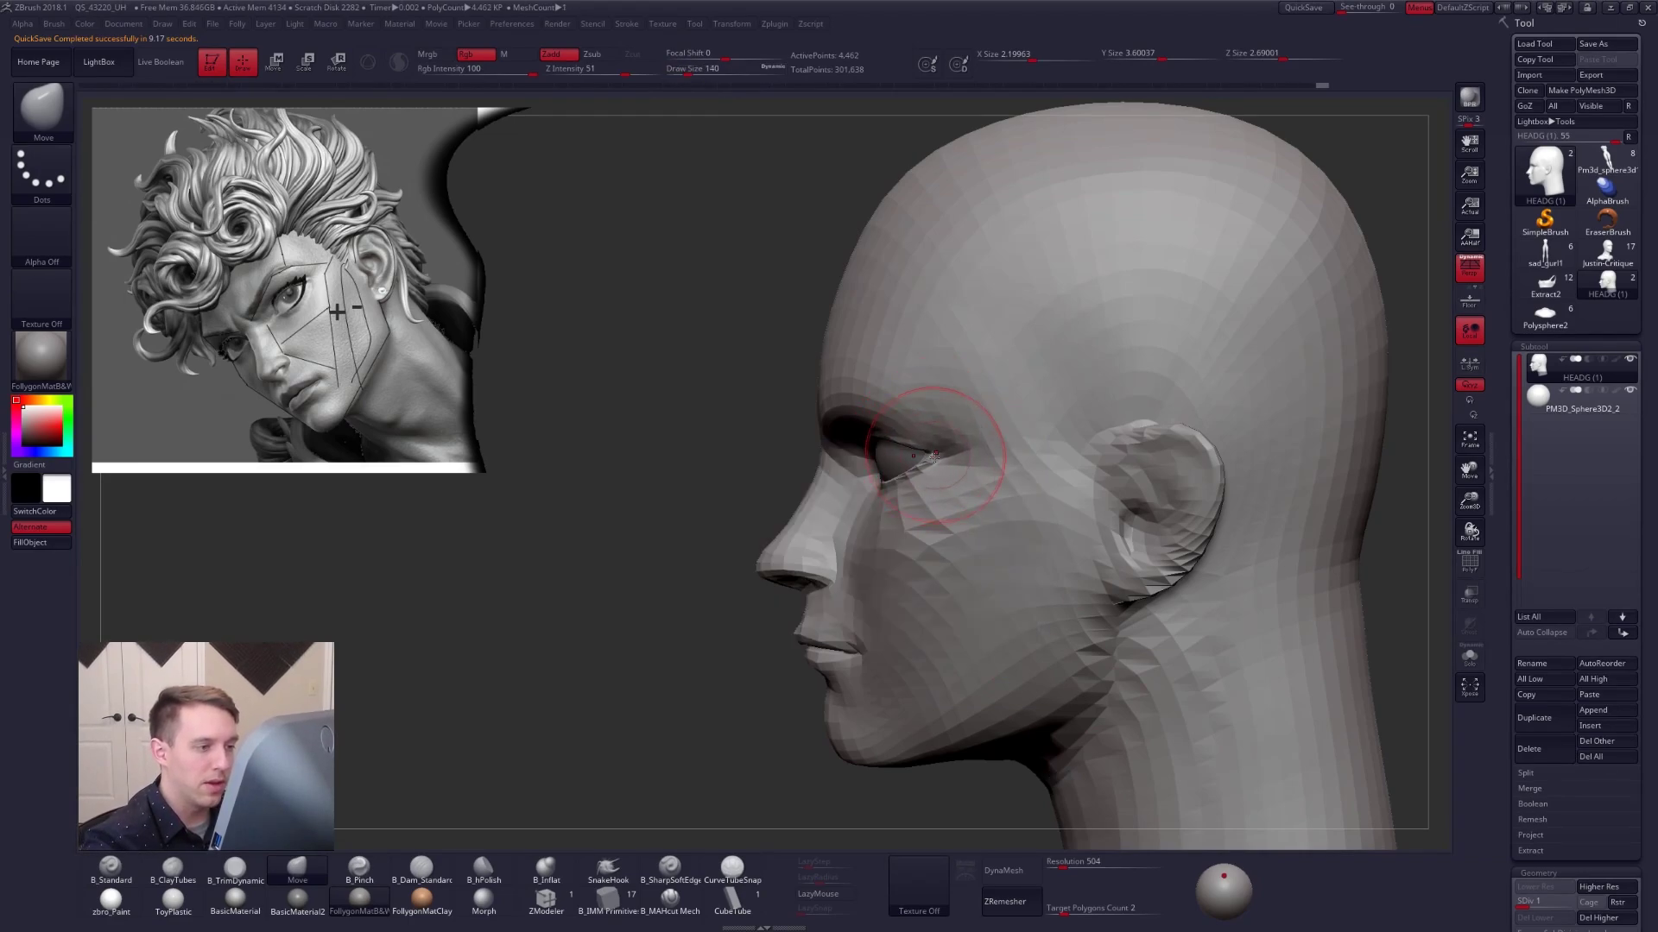
# Adjust the eyelids around the eyeballs from the front with the Move brush at size 150.
pyautogui.moveTo(935, 455); pyautogui.dragTo(1109, 462, button='right')
pyautogui.press('space')
pyautogui.moveTo(929, 460); pyautogui.dragTo(931, 460)
pyautogui.moveTo(929, 461); pyautogui.dragTo(933, 461)
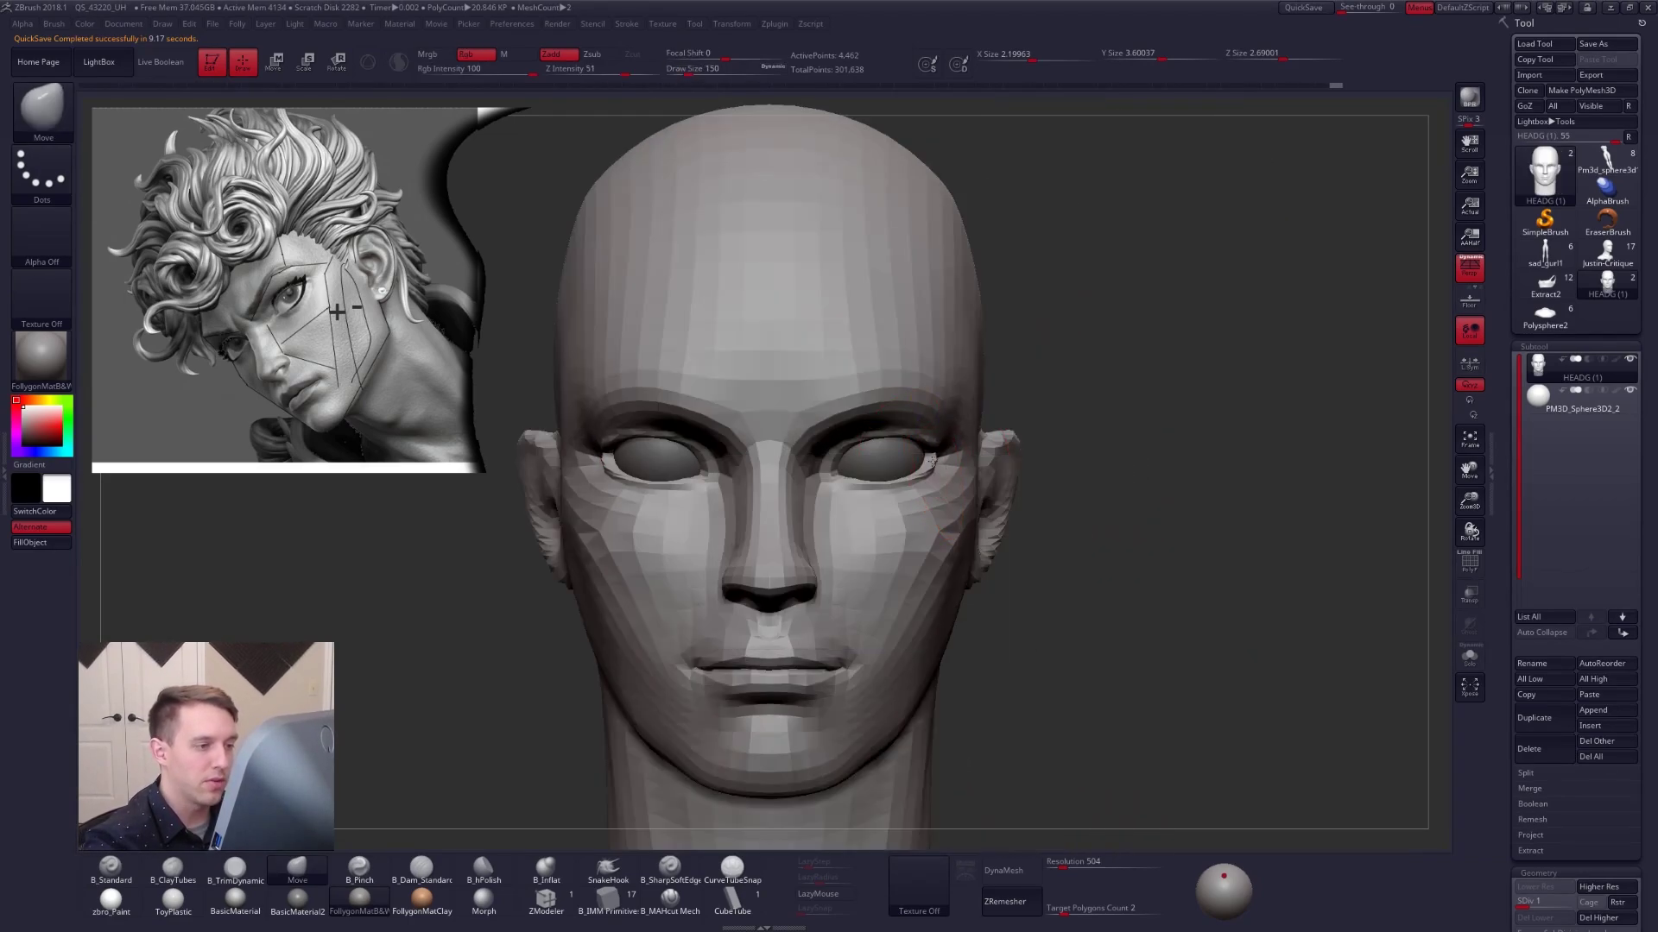
# Select the eyeballs, enlarge them slightly using local symmetry and spread them a little farther apart.
pyautogui.keyDown('alt'); pyautogui.click(933, 461); pyautogui.keyUp('alt')
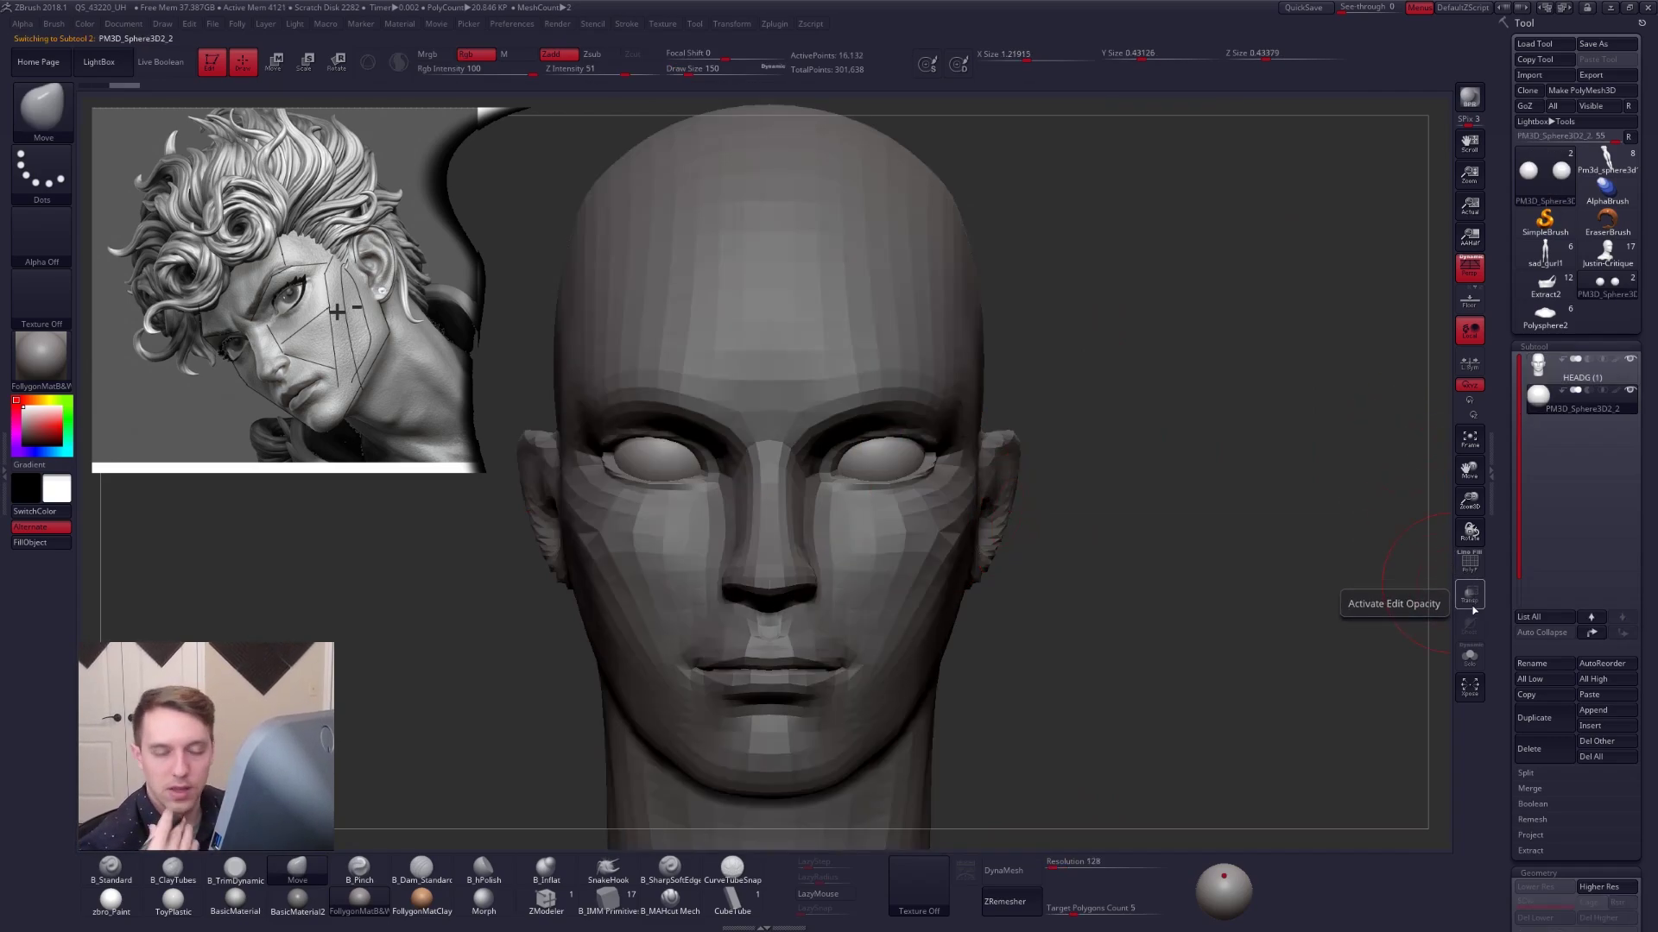
pyautogui.press('e')
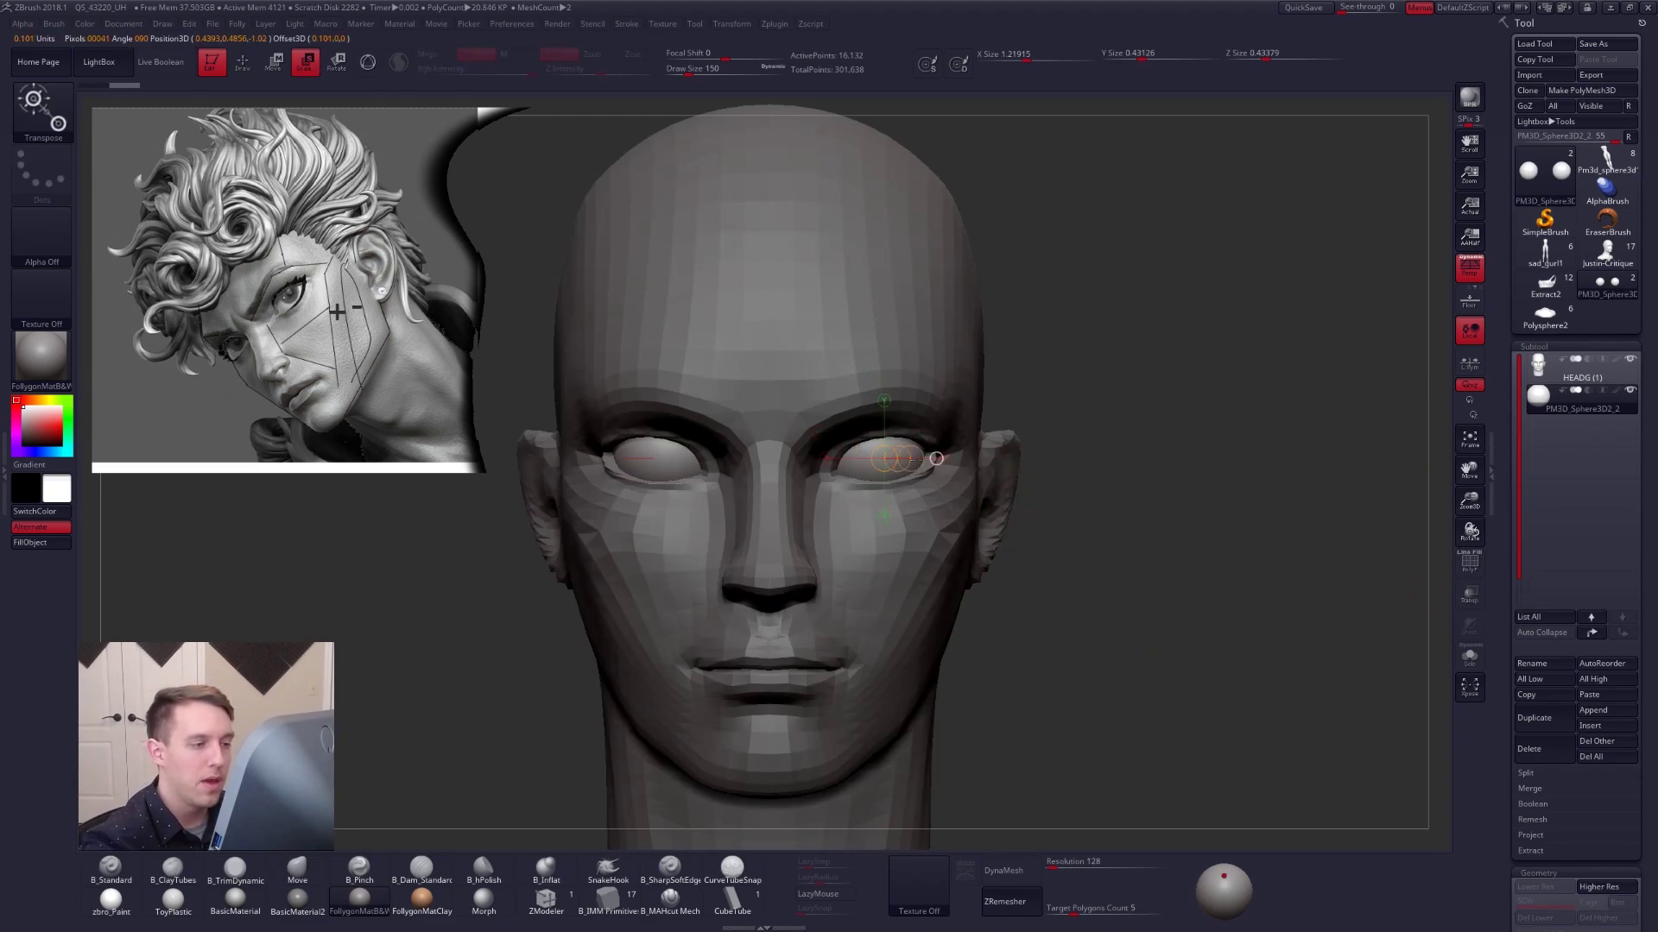
pyautogui.moveTo(885, 458); pyautogui.dragTo(1083, 458)
pyautogui.click(1471, 362)
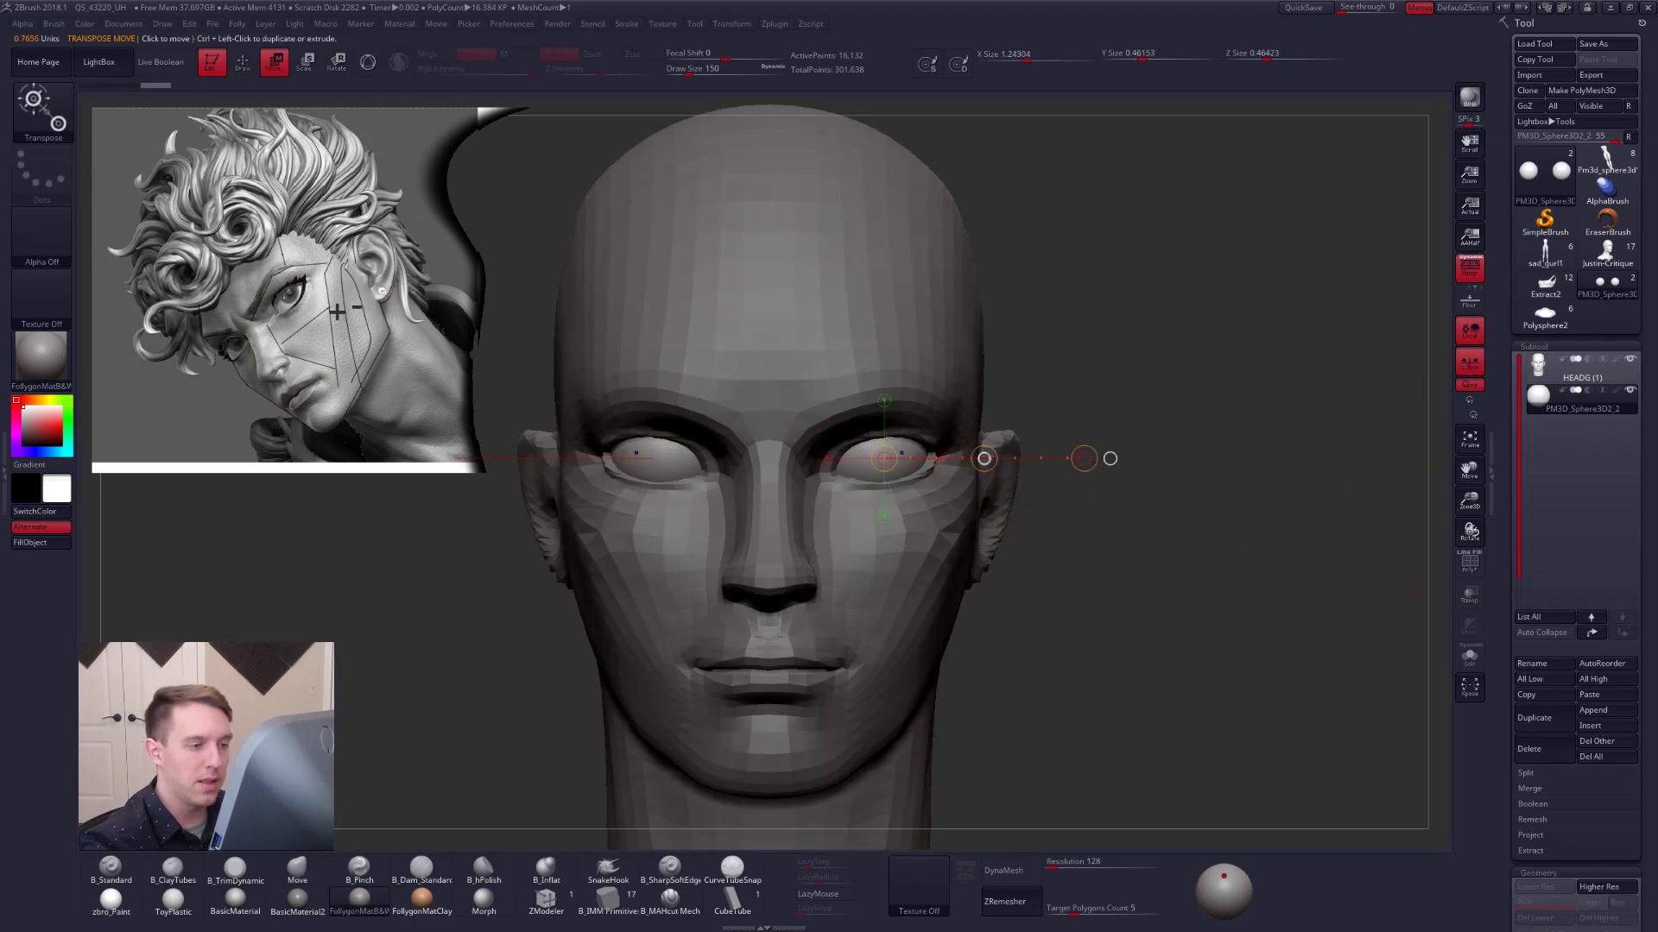
pyautogui.moveTo(985, 459); pyautogui.dragTo(990, 458)
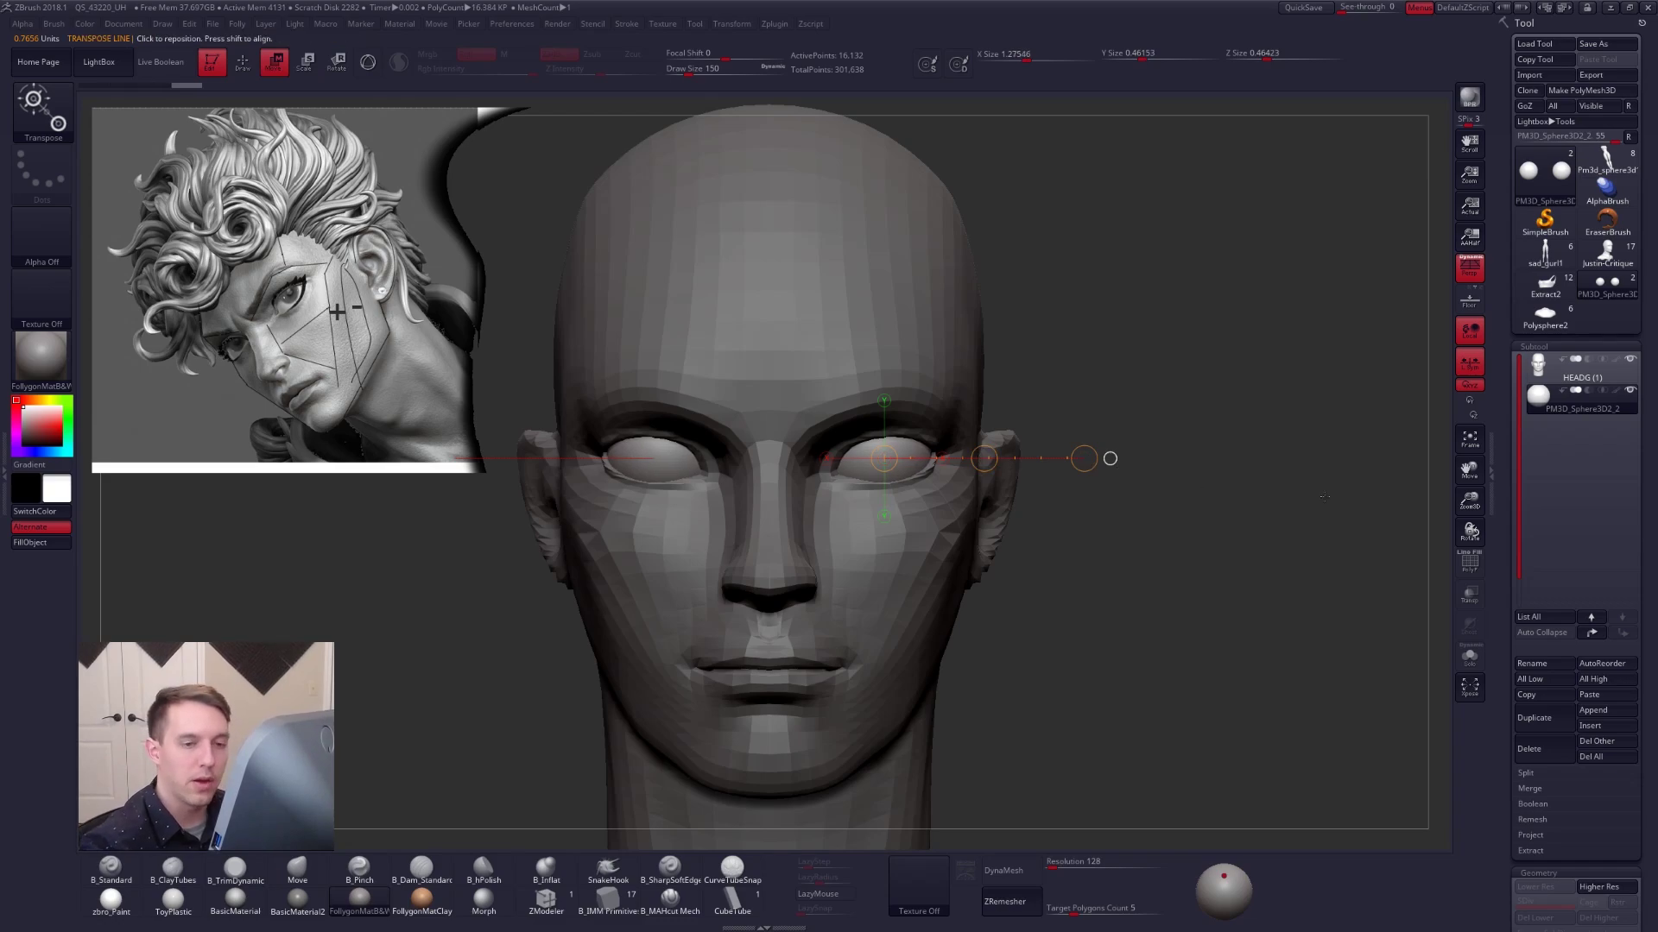
pyautogui.click(1465, 371)
# Reselect the head mesh and raise it to subdivision level 4 to check the whole head from the front.
pyautogui.press('q')
pyautogui.keyDown('alt'); pyautogui.moveTo(1266, 629); pyautogui.dragTo(1278, 509); pyautogui.keyUp('alt')
pyautogui.click(1547, 374)
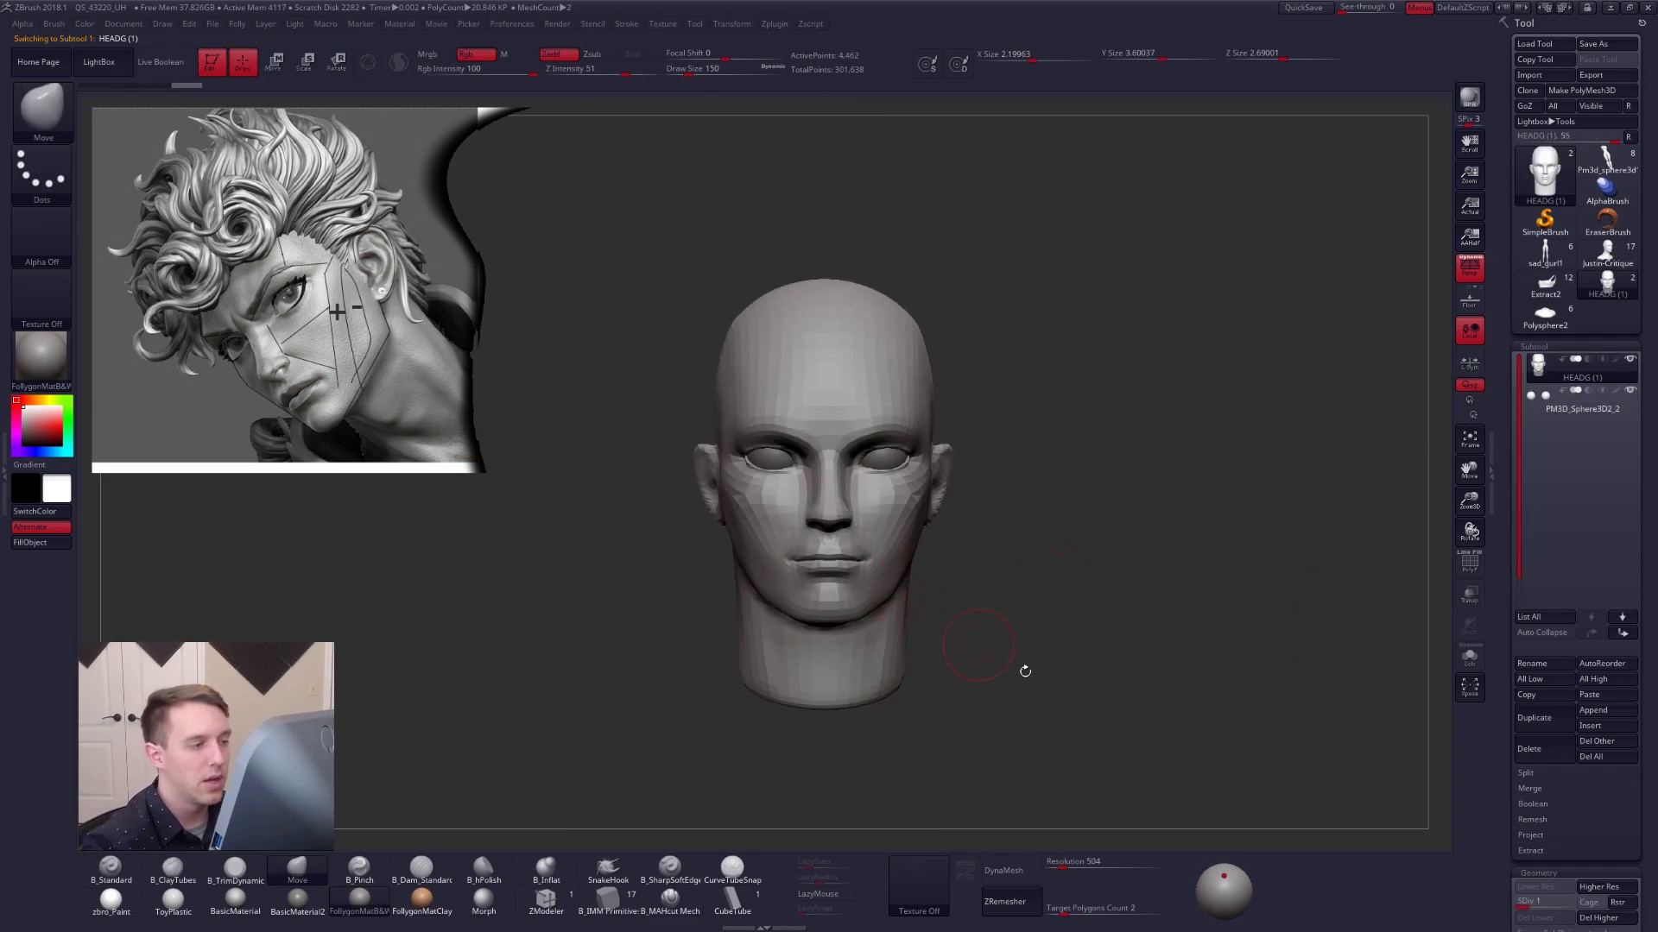
pyautogui.press('f')
pyautogui.press('d')
pyautogui.press('d')
pyautogui.press('d')
pyautogui.keyDown('alt'); pyautogui.moveTo(1140, 692); pyautogui.dragTo(1102, 703); pyautogui.keyUp('alt')
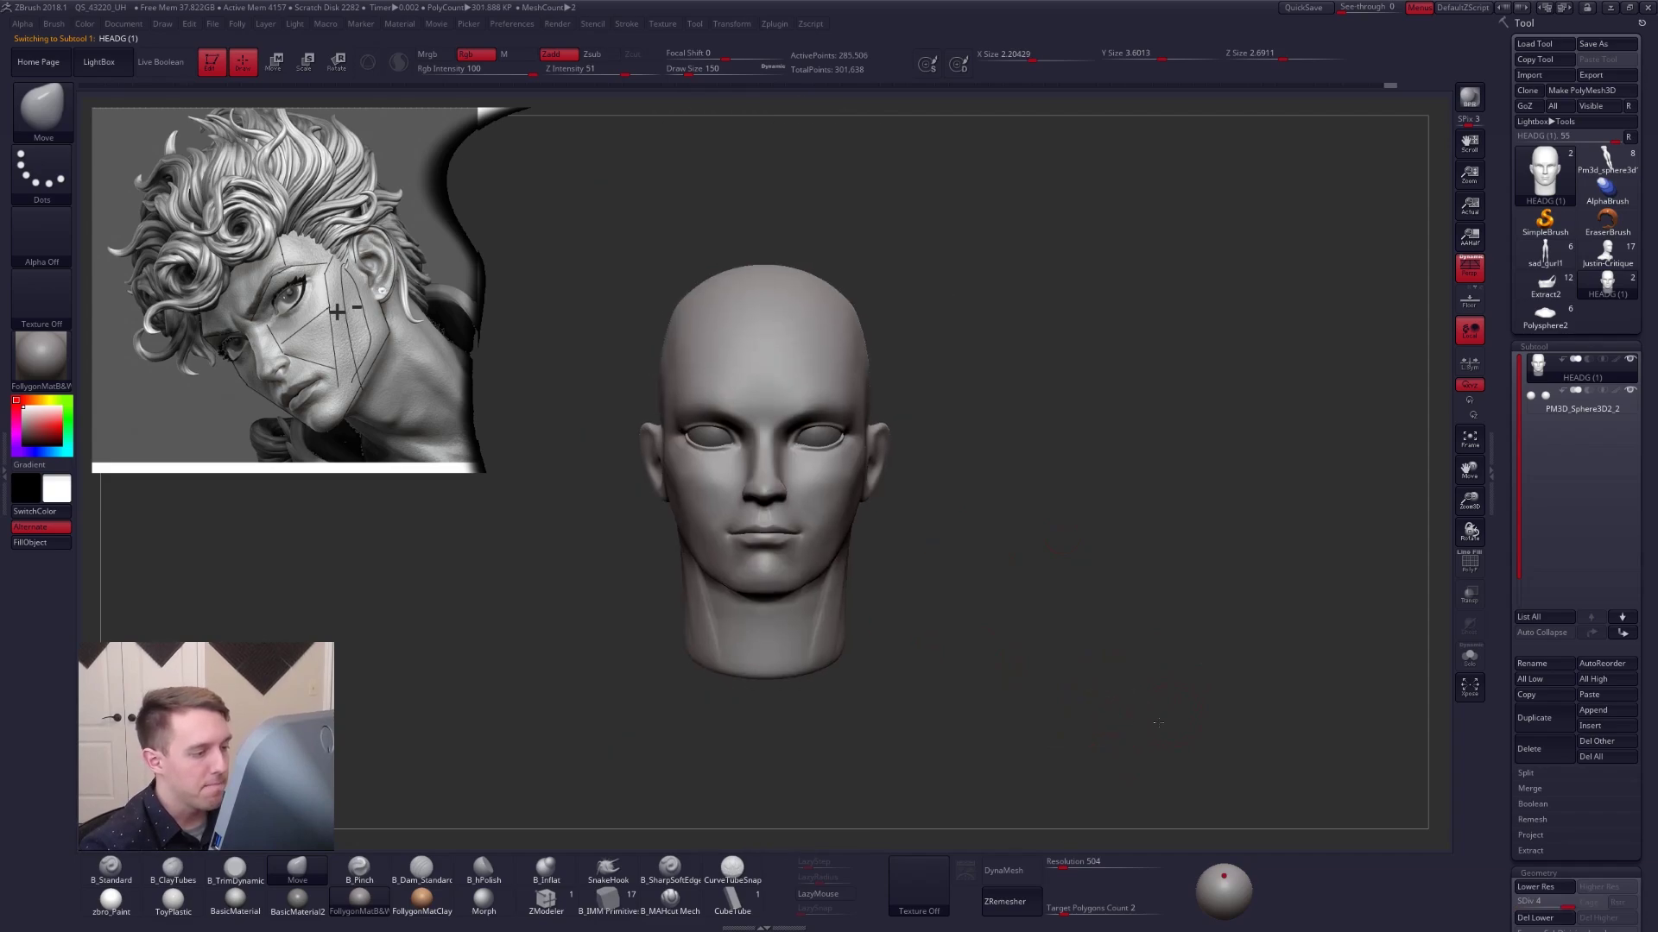
pyautogui.moveTo(1002, 687)
pyautogui.keyDown('alt'); pyautogui.mouseDown()
pyautogui.moveTo(1091, 694)
pyautogui.moveTo(898, 706)
pyautogui.mouseUp(); pyautogui.keyUp('alt')
# Sculpt the neck muscle below the ear at subdivision level 3 with Clay Tubes and smooth the area.
pyautogui.press('space')
pyautogui.moveTo(945, 620); pyautogui.dragTo(953, 620)
pyautogui.hotkey('shift', 'd')
pyautogui.hotkey('shift', 'd')
pyautogui.press('d')
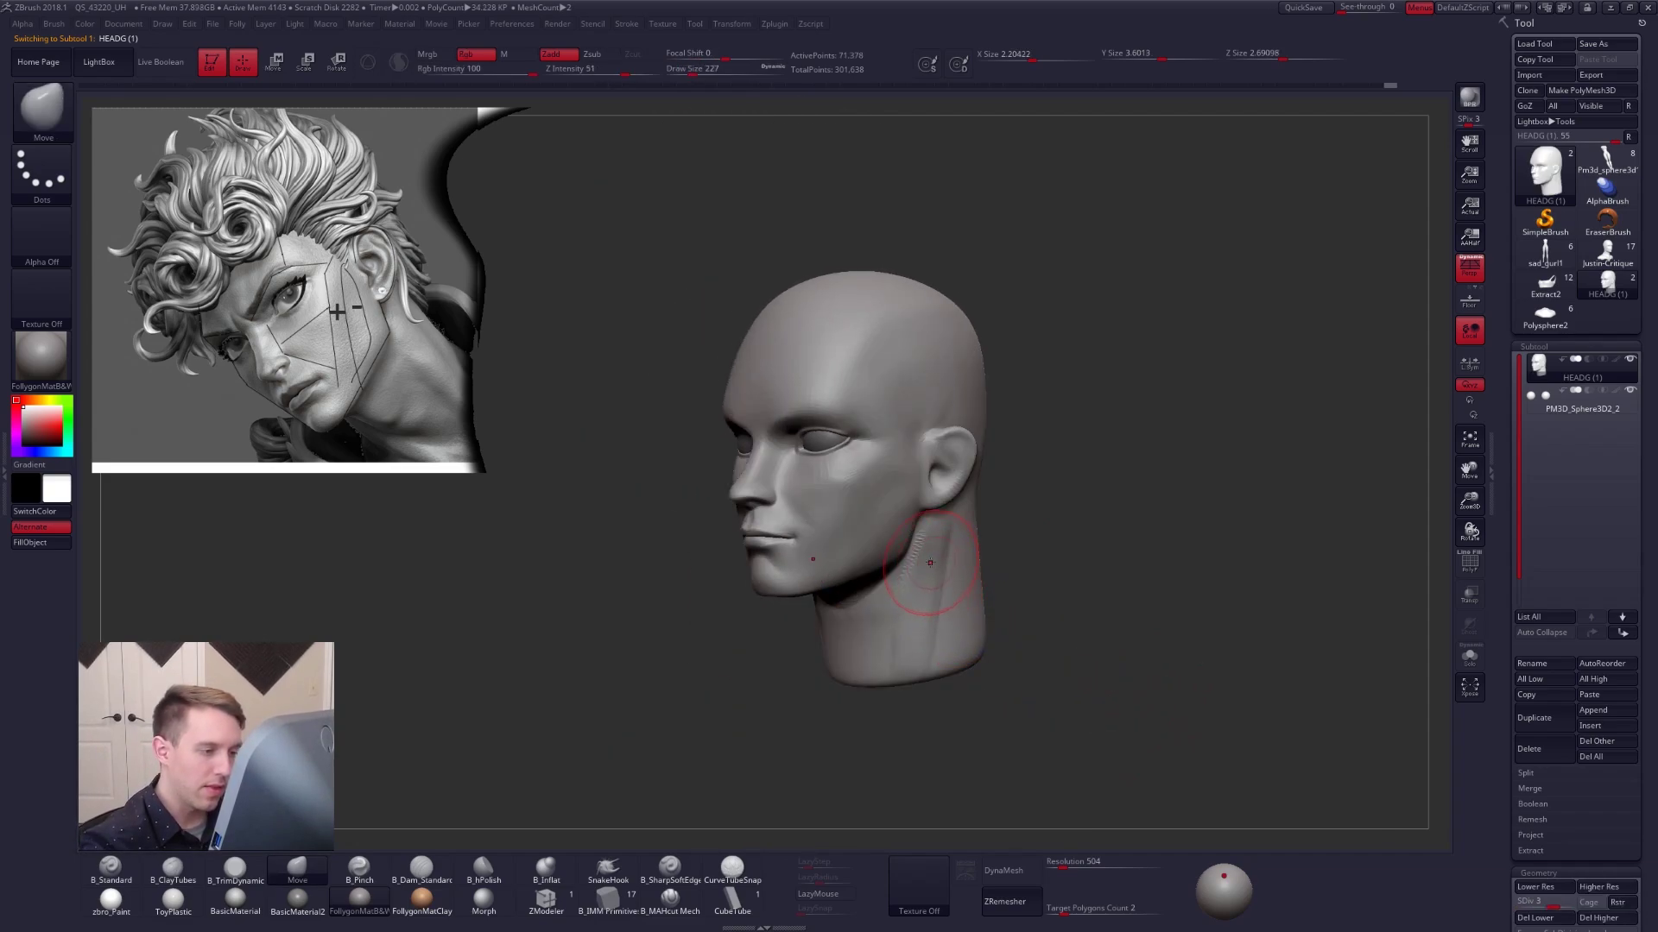
pyautogui.moveTo(930, 562); pyautogui.dragTo(930, 652)
pyautogui.press('2')
pyautogui.keyDown('shift'); pyautogui.moveTo(936, 635); pyautogui.dragTo(934, 591); pyautogui.keyUp('shift')
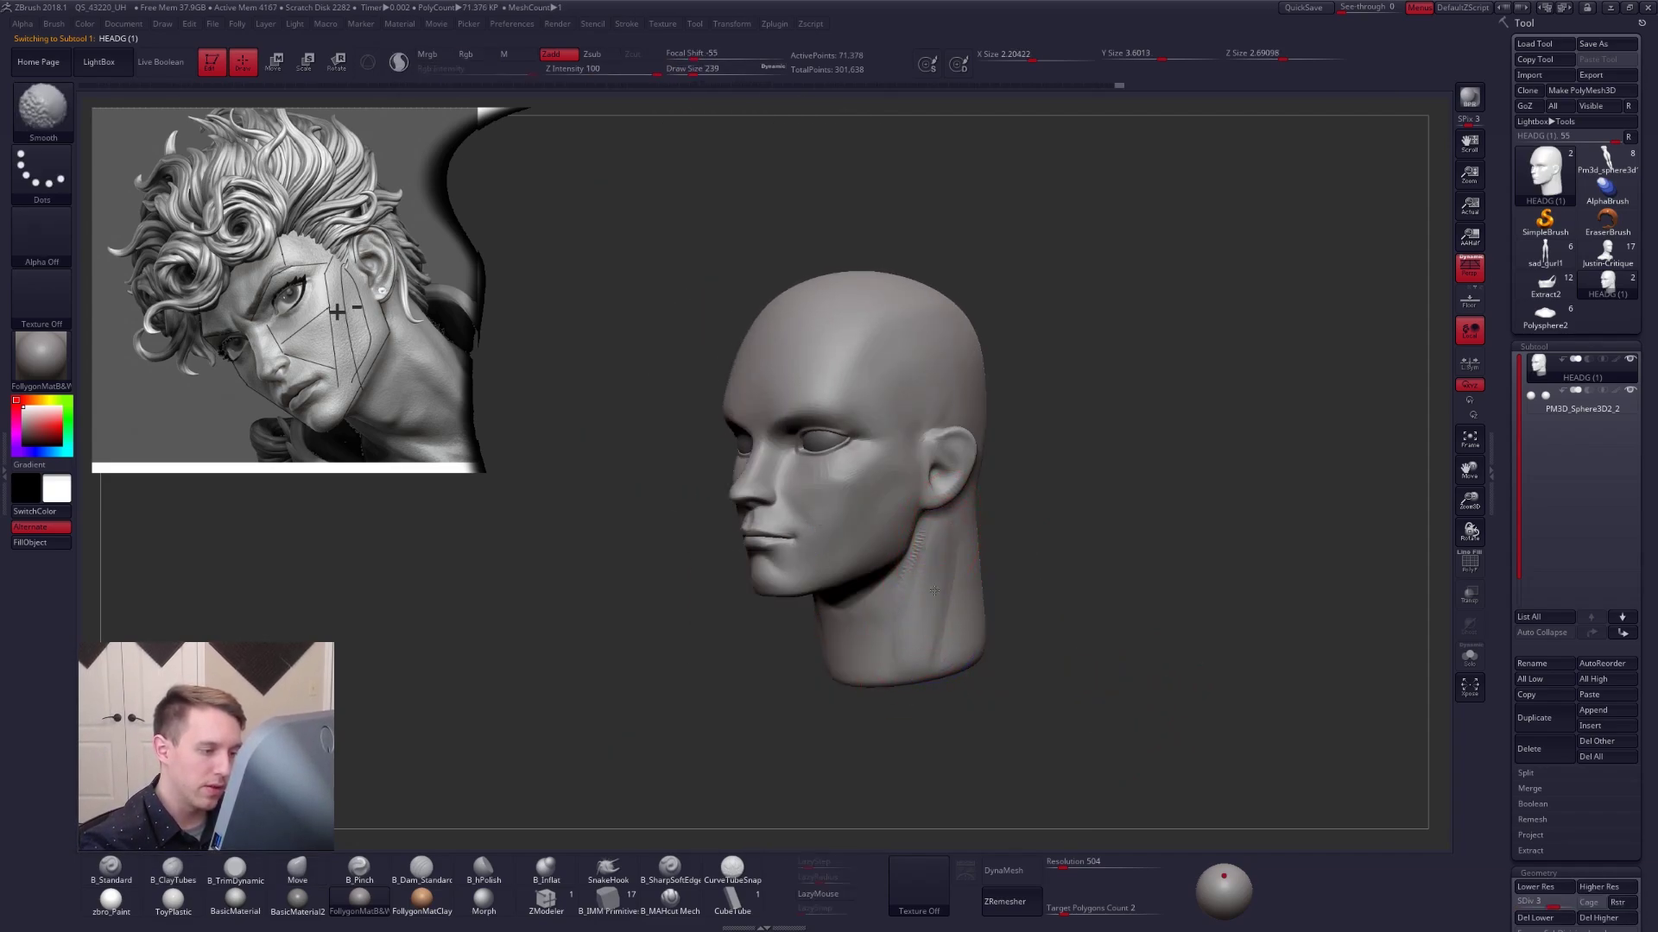
pyautogui.keyDown('shift'); pyautogui.moveTo(864, 635); pyautogui.dragTo(913, 640); pyautogui.keyUp('shift')
# Build up the form from behind the ear down the neck at subdivision level 2 and return to level 4.
pyautogui.moveTo(969, 710); pyautogui.dragTo(872, 708)
pyautogui.hotkey('shift', 'd')
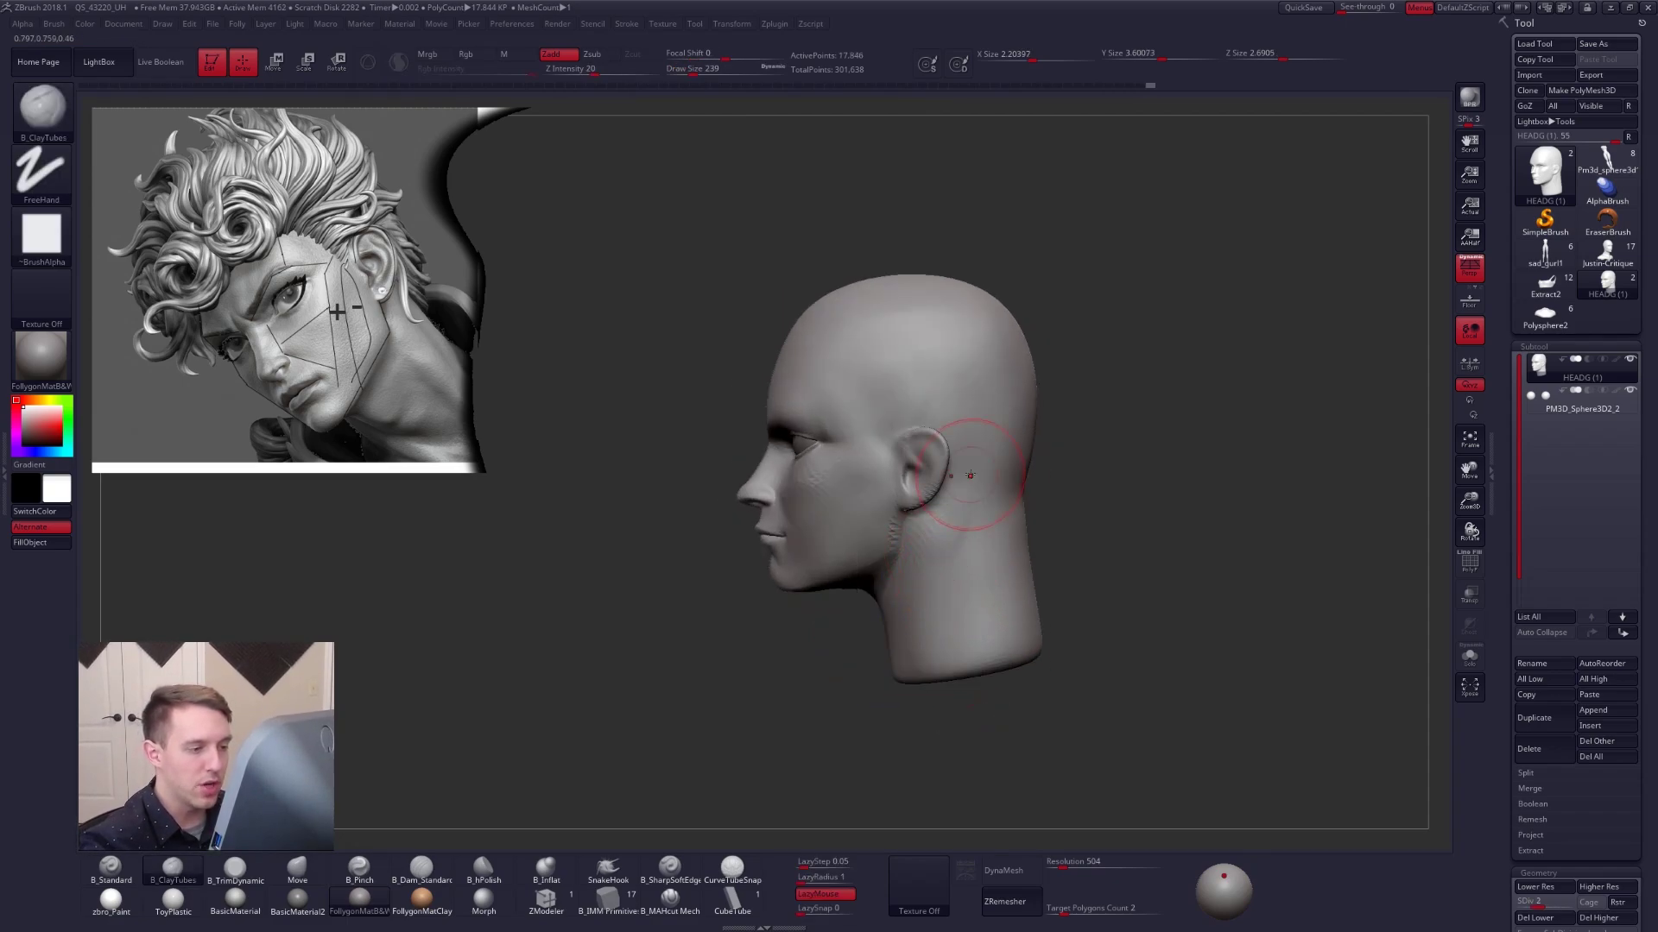
pyautogui.moveTo(966, 479); pyautogui.dragTo(933, 609)
pyautogui.press('d')
pyautogui.press('d')
pyautogui.moveTo(1000, 689)
pyautogui.mouseDown()
pyautogui.moveTo(1093, 676)
pyautogui.moveTo(1031, 713)
pyautogui.moveTo(1112, 698)
pyautogui.moveTo(1028, 695)
pyautogui.mouseUp()
# Refine the side of the head and neck around the ear with Clay Tubes at subdivision level 3.
pyautogui.hotkey('shift', 'd')
pyautogui.hotkey('shift', 'd')
pyautogui.press('space')
pyautogui.moveTo(904, 570); pyautogui.dragTo(912, 570)
pyautogui.press('space')
pyautogui.moveTo(920, 432); pyautogui.dragTo(914, 432)
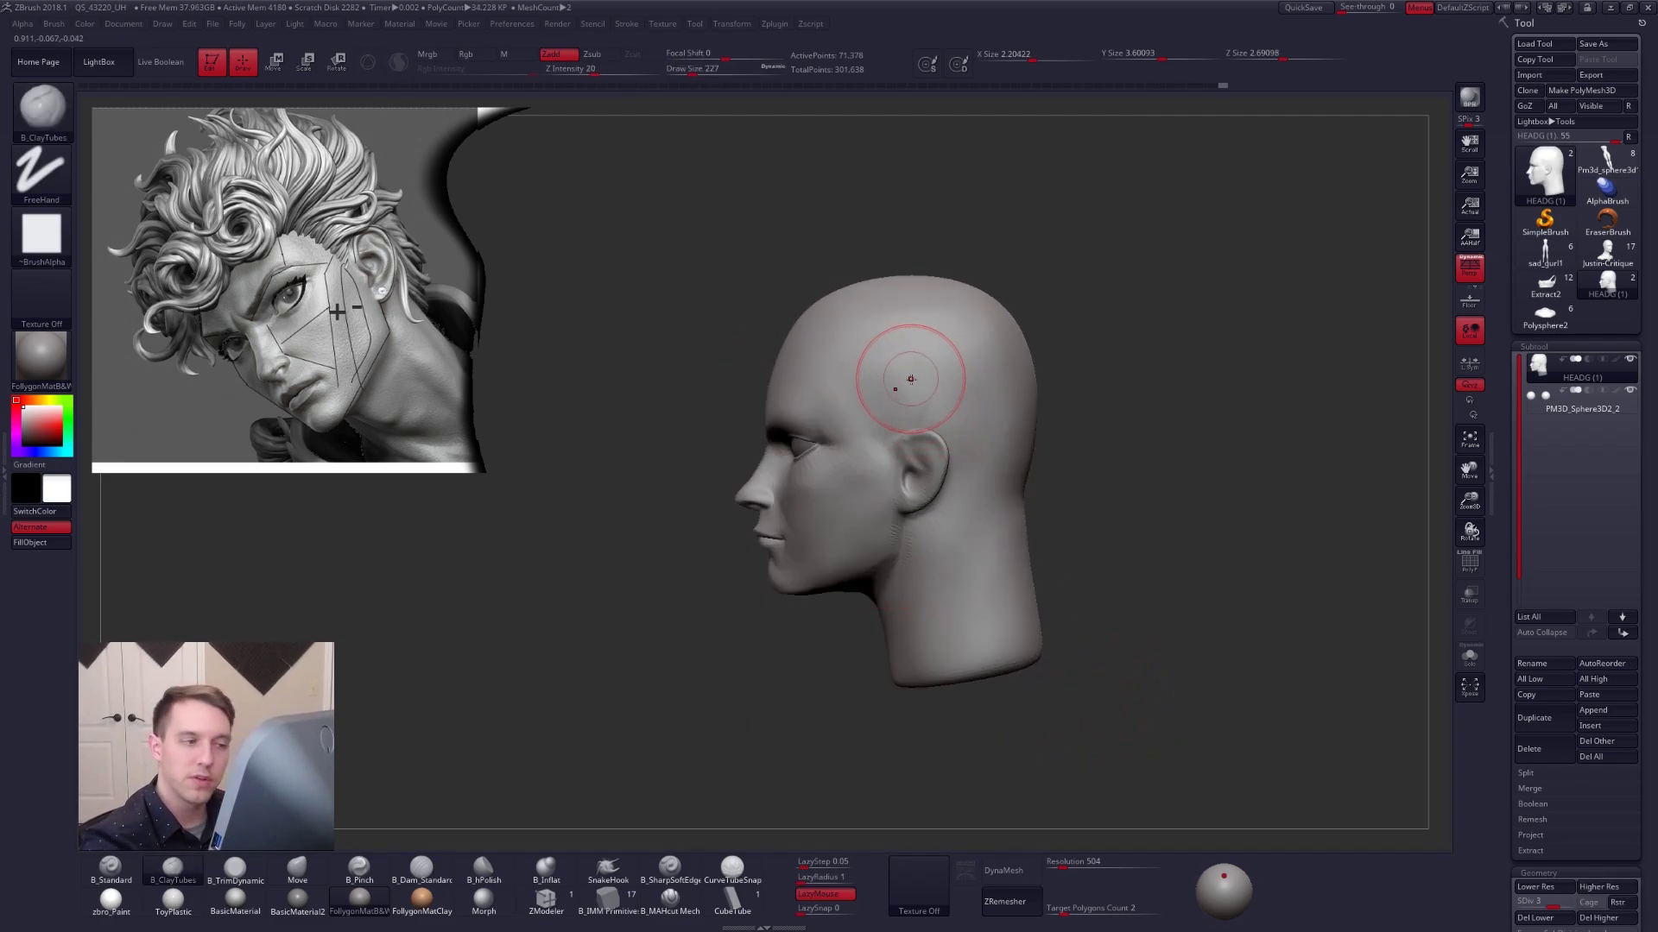
# Flatten and smooth the area just above the ear with Trim Dynamic, and undo the last two strokes.
pyautogui.moveTo(1053, 673); pyautogui.dragTo(1118, 674)
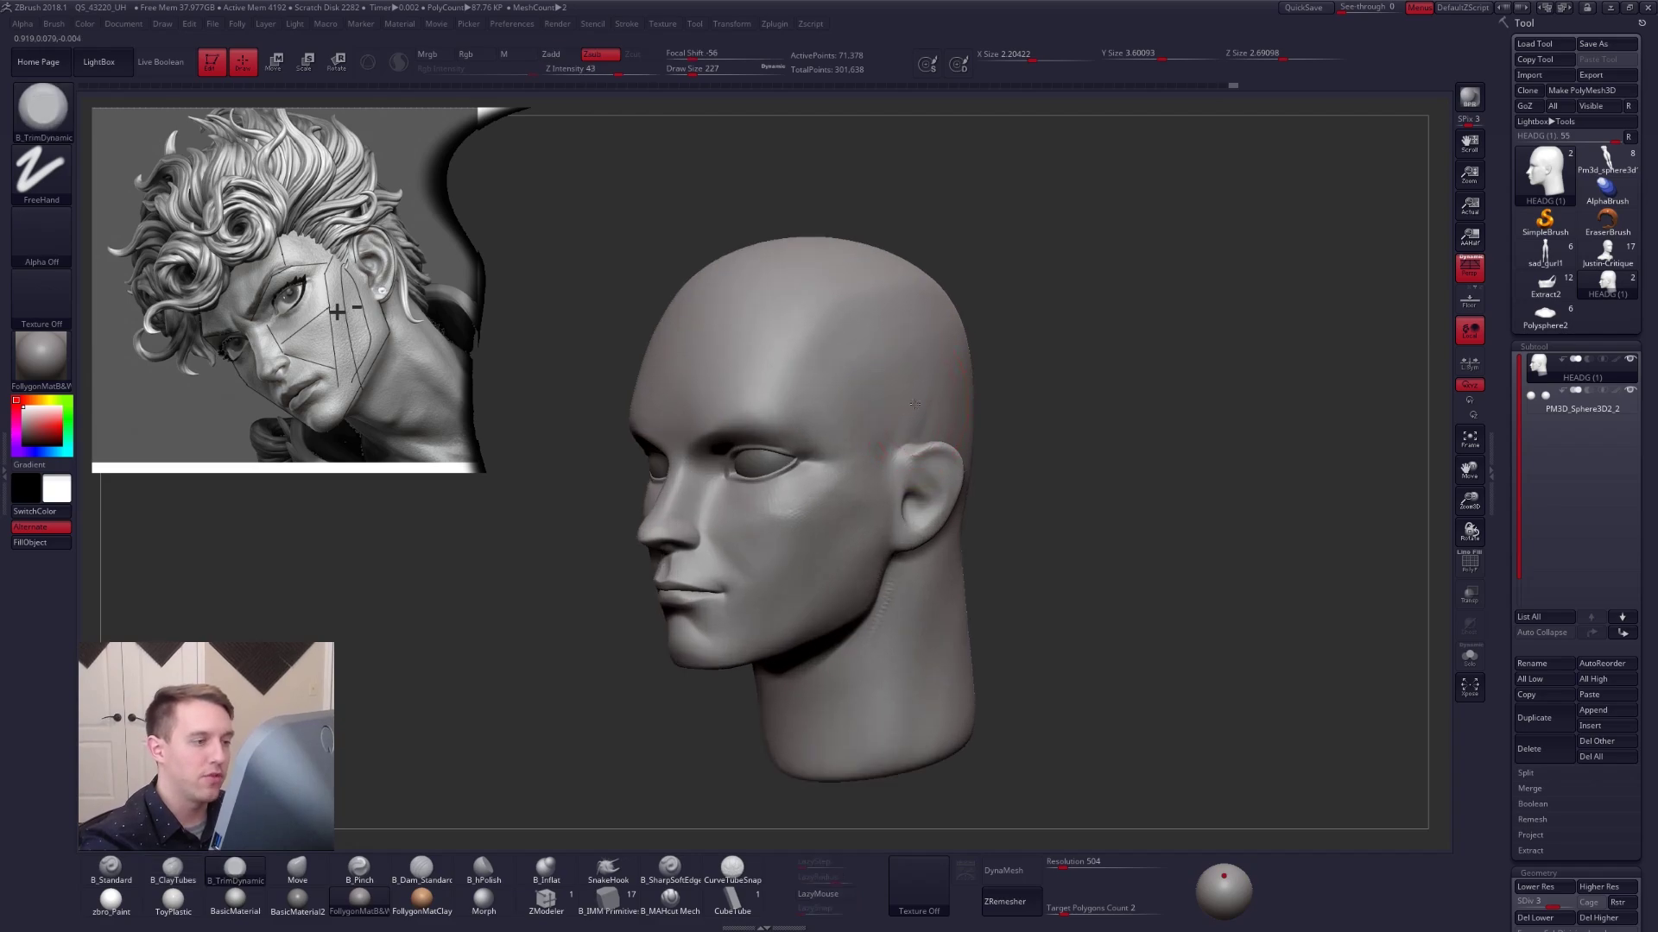
pyautogui.moveTo(917, 450)
pyautogui.mouseDown()
pyautogui.moveTo(939, 458)
pyautogui.moveTo(910, 451)
pyautogui.mouseUp()
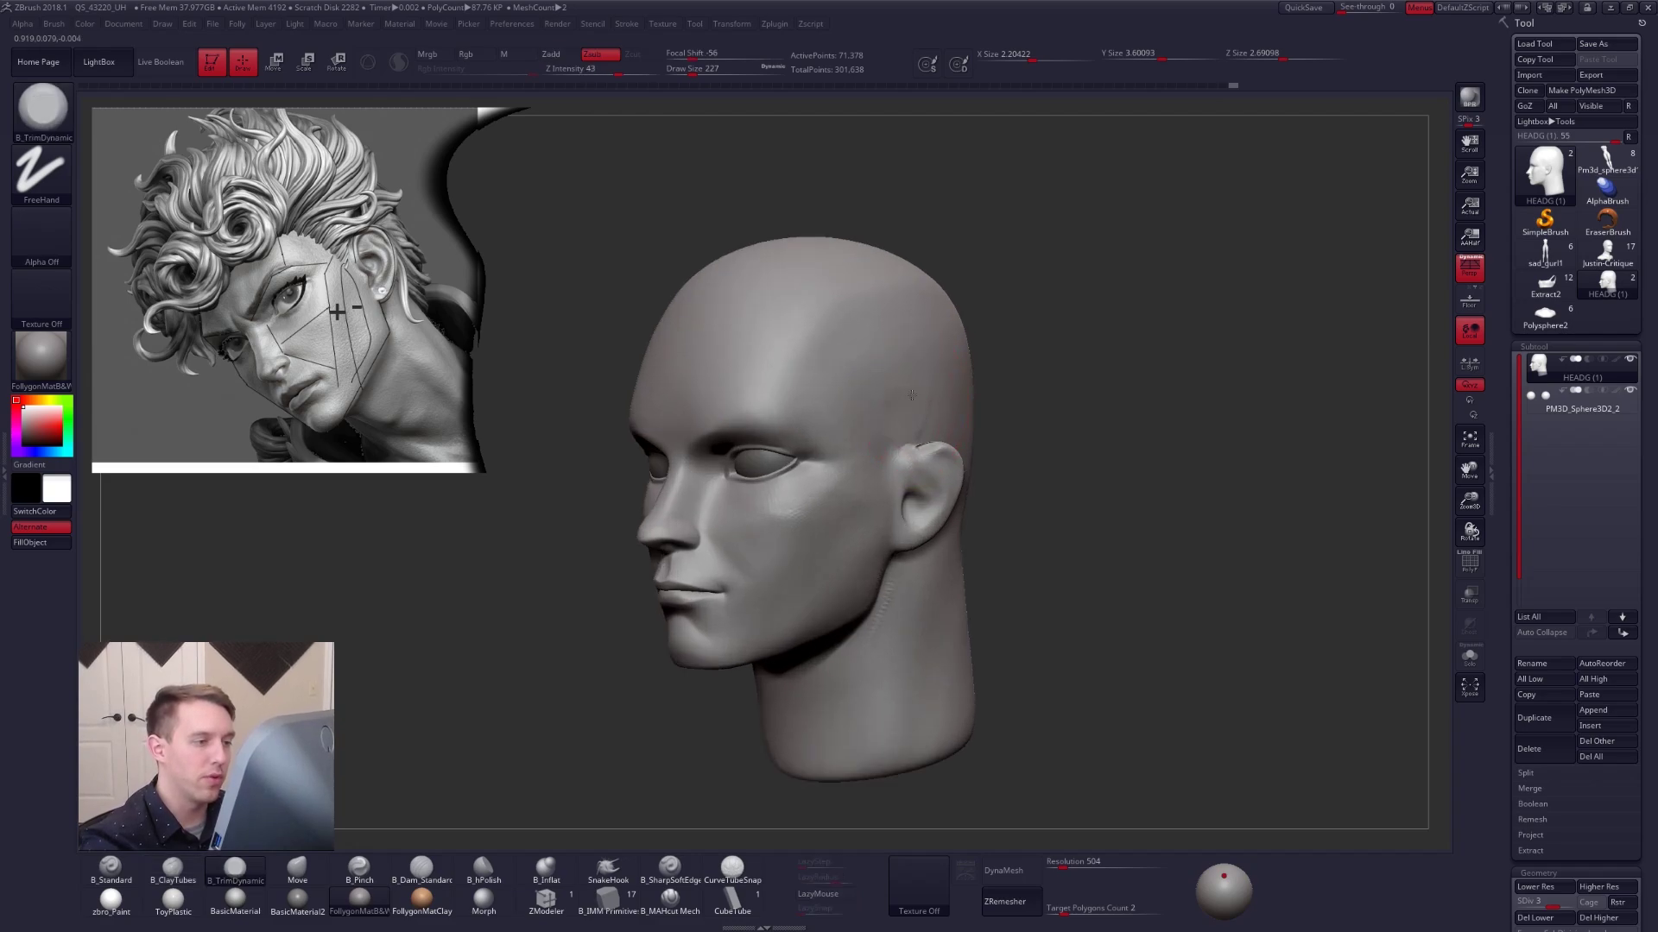
pyautogui.moveTo(1109, 673); pyautogui.dragTo(1032, 674)
pyautogui.keyDown('shift'); pyautogui.moveTo(924, 452); pyautogui.dragTo(914, 452); pyautogui.keyUp('shift')
pyautogui.moveTo(1057, 605); pyautogui.dragTo(1118, 600)
pyautogui.press('space')
pyautogui.moveTo(962, 444); pyautogui.dragTo(955, 440)
pyautogui.hotkey('ctrl', 'z')
pyautogui.hotkey('ctrl', 'z')
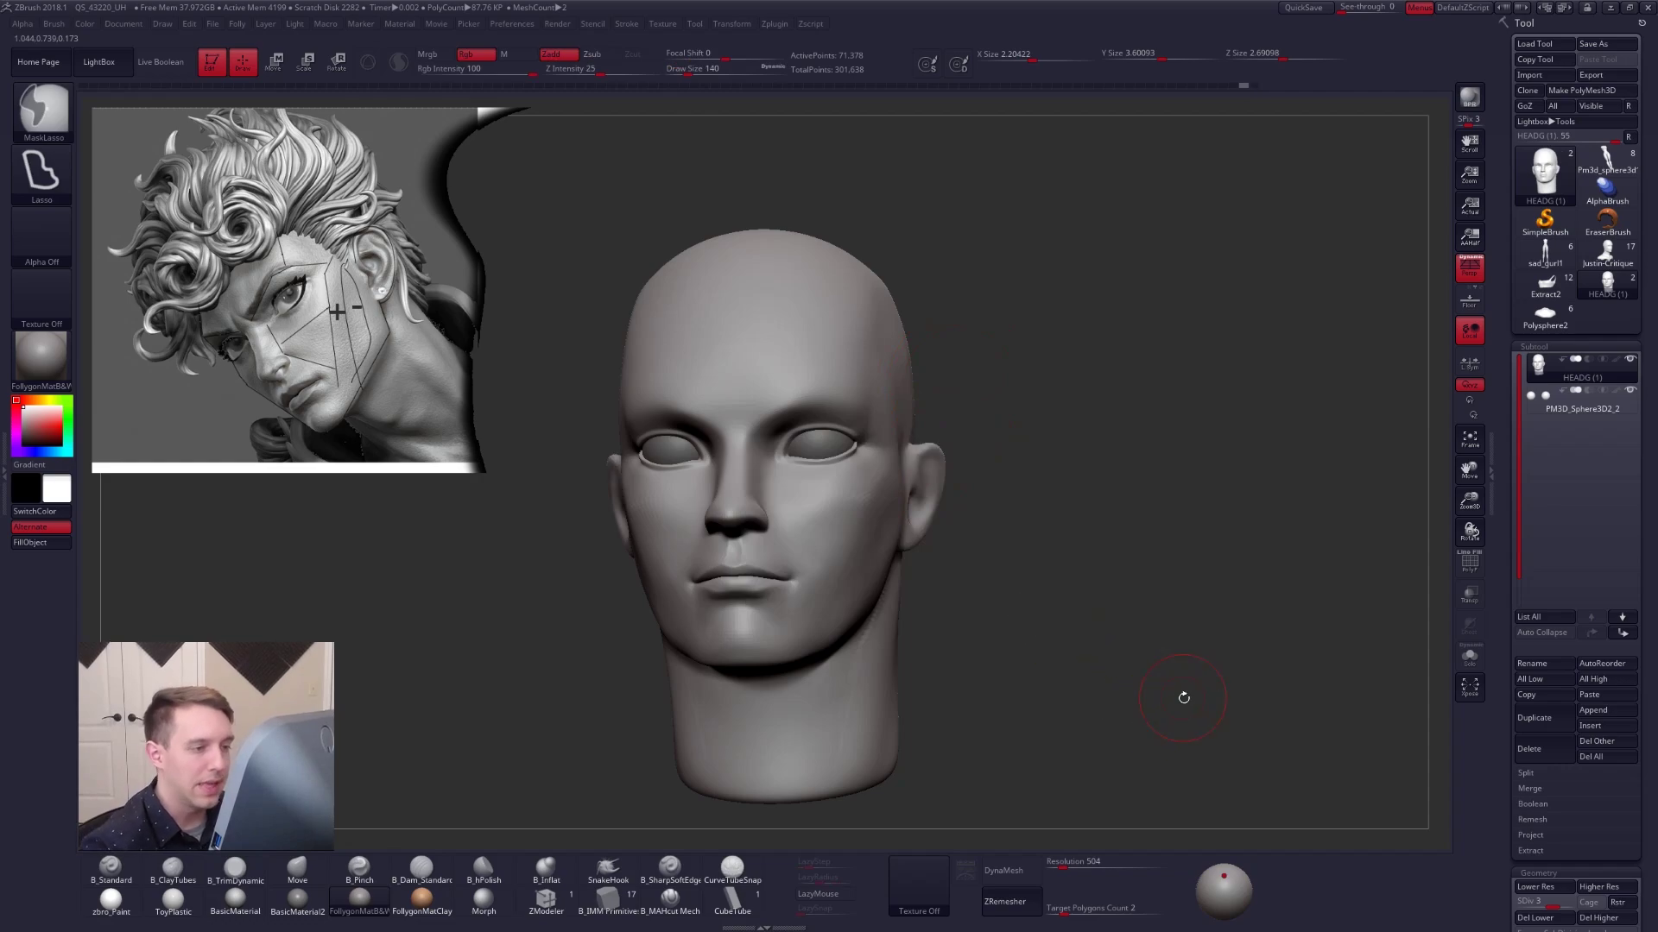
# Flatten the cheek plane between eye and ear with Trim Dynamic at subdivision level 2 and return to level 4.
pyautogui.moveTo(1184, 694); pyautogui.dragTo(1049, 678)
pyautogui.moveTo(974, 462)
pyautogui.mouseDown(button='right')
pyautogui.moveTo(951, 416)
pyautogui.moveTo(1059, 521)
pyautogui.mouseUp(button='right')
pyautogui.press('ctrl')
pyautogui.hotkey('shift', 'd')
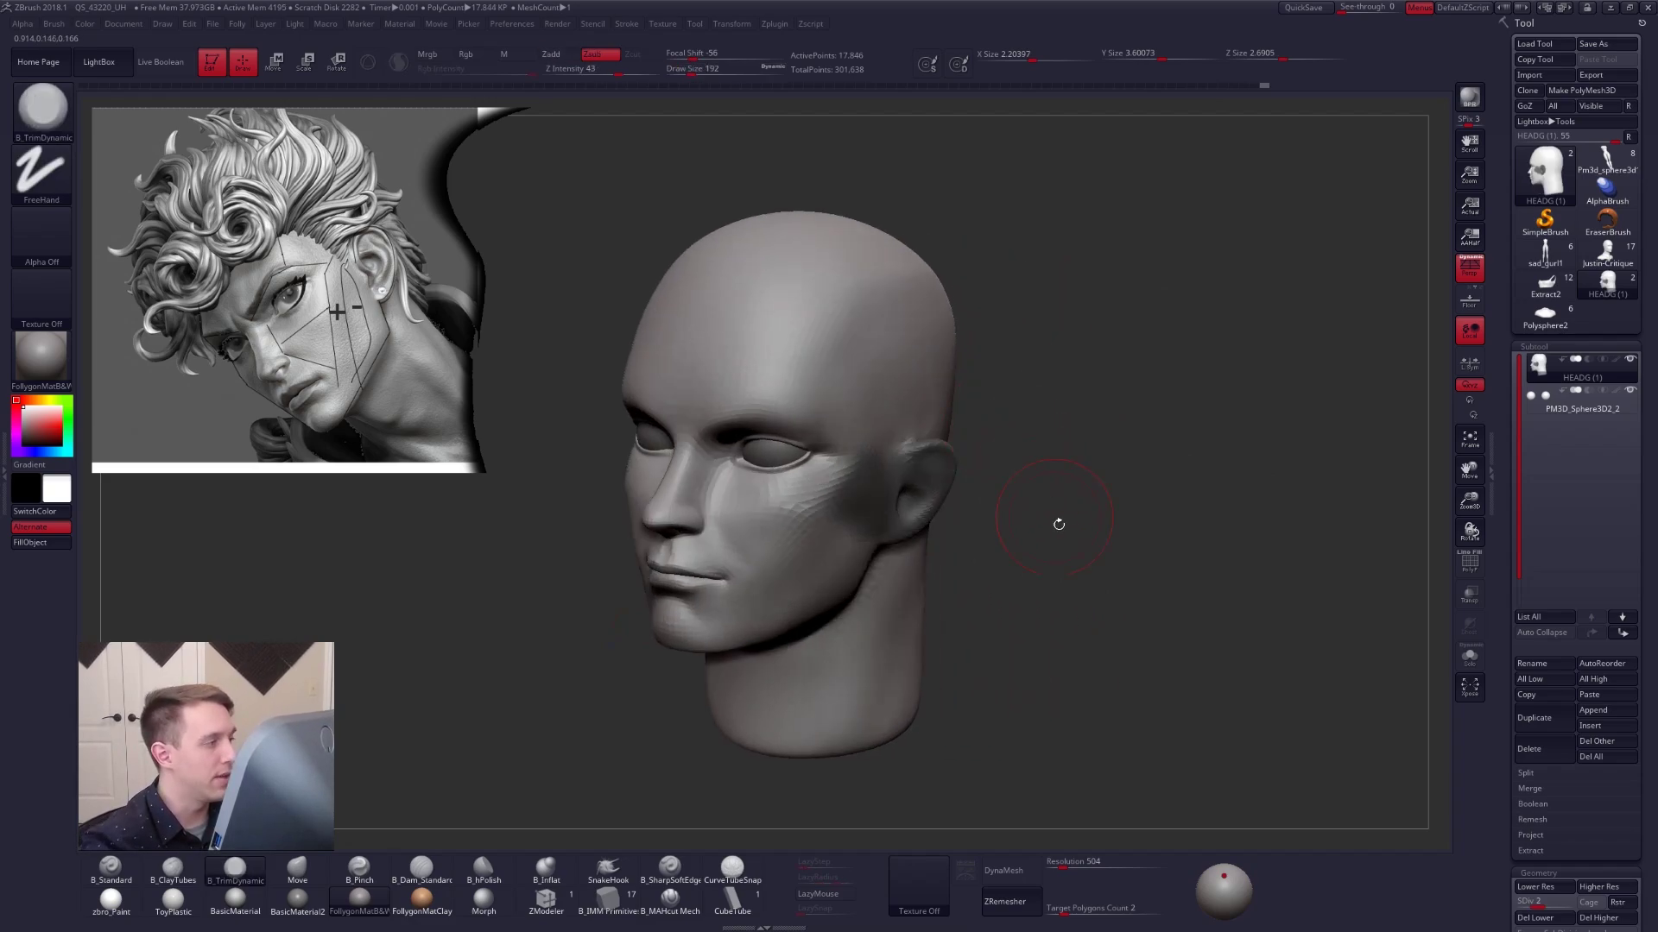
pyautogui.press('d')
pyautogui.press('d')
pyautogui.keyDown('shift'); pyautogui.moveTo(1165, 736); pyautogui.dragTo(1159, 759, button='right'); pyautogui.keyUp('shift')
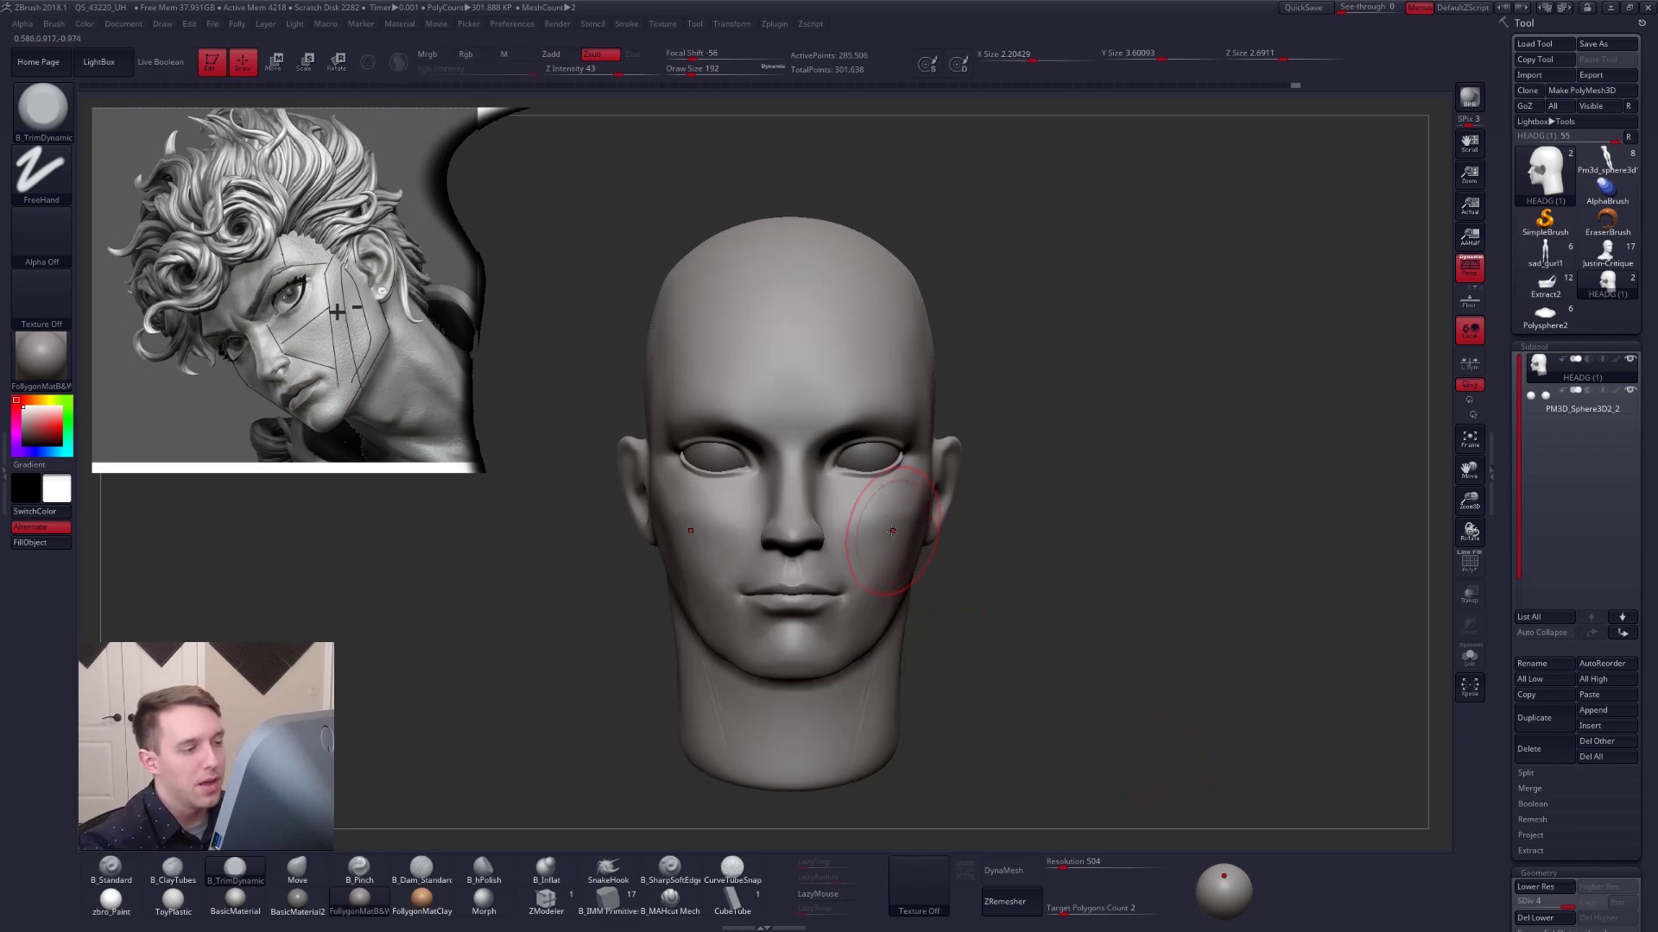
# Sharpen the brow and outer eye socket edges with the Pinch brush, reducing its size to 113.
pyautogui.moveTo(861, 513); pyautogui.dragTo(839, 531, button='right')
pyautogui.press('space')
pyautogui.moveTo(839, 531); pyautogui.dragTo(834, 531)
pyautogui.moveTo(841, 531); pyautogui.dragTo(858, 547, button='right')
pyautogui.press('space')
pyautogui.moveTo(865, 548); pyautogui.dragTo(855, 548)
pyautogui.press('5')
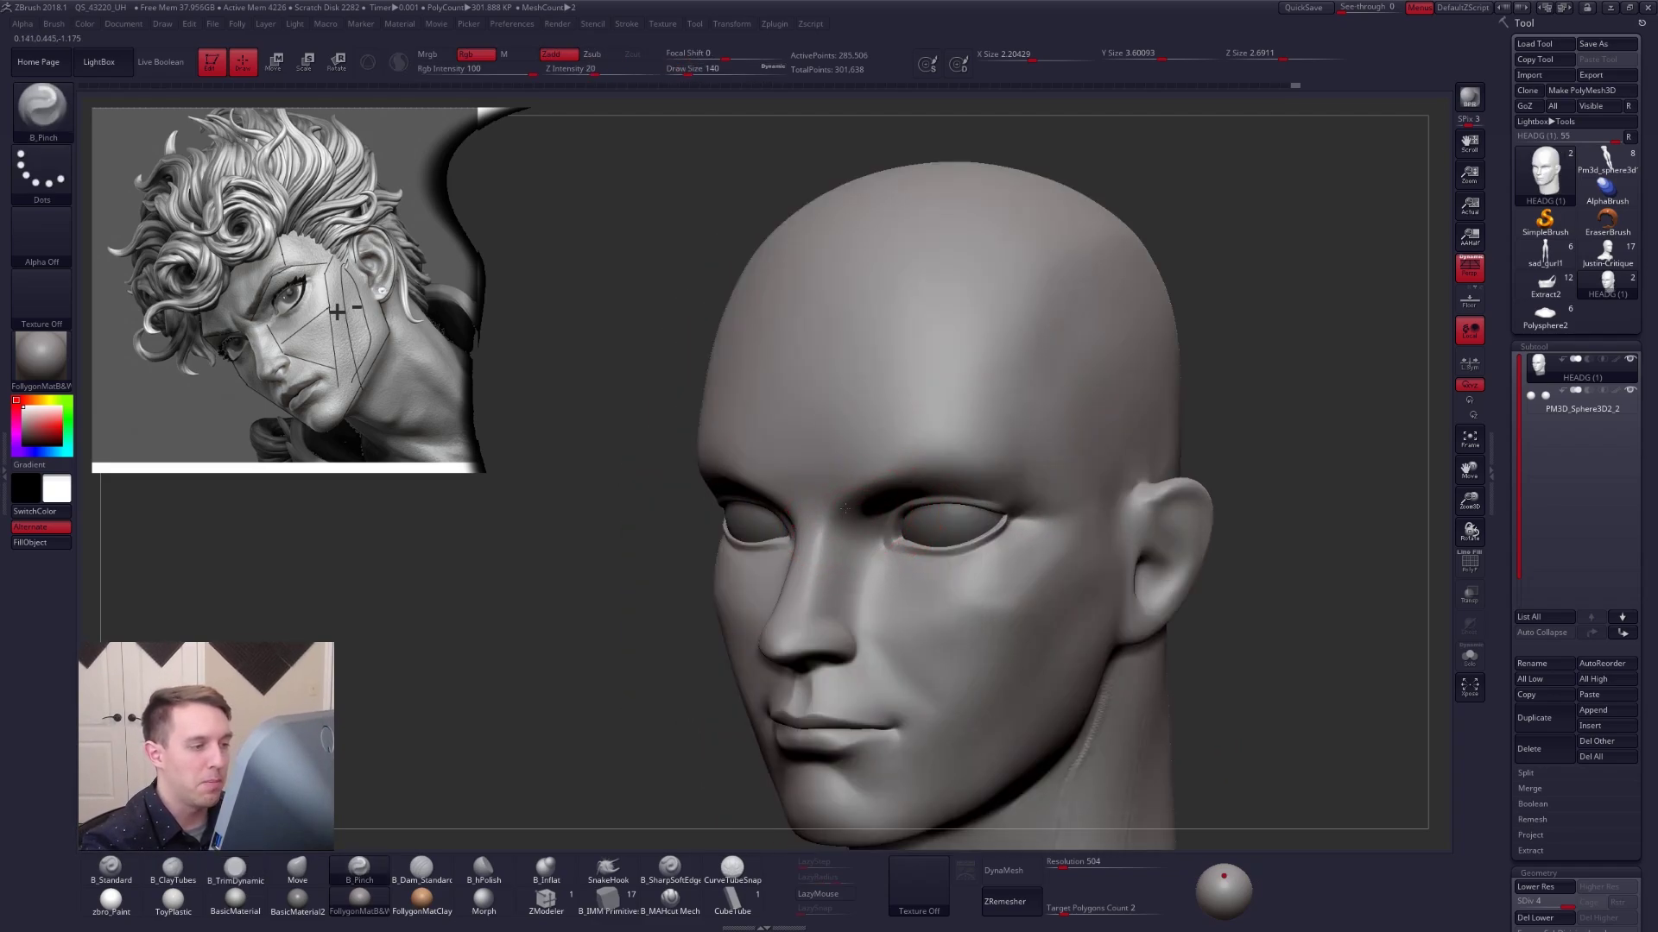
pyautogui.moveTo(869, 558); pyautogui.dragTo(840, 503, button='right')
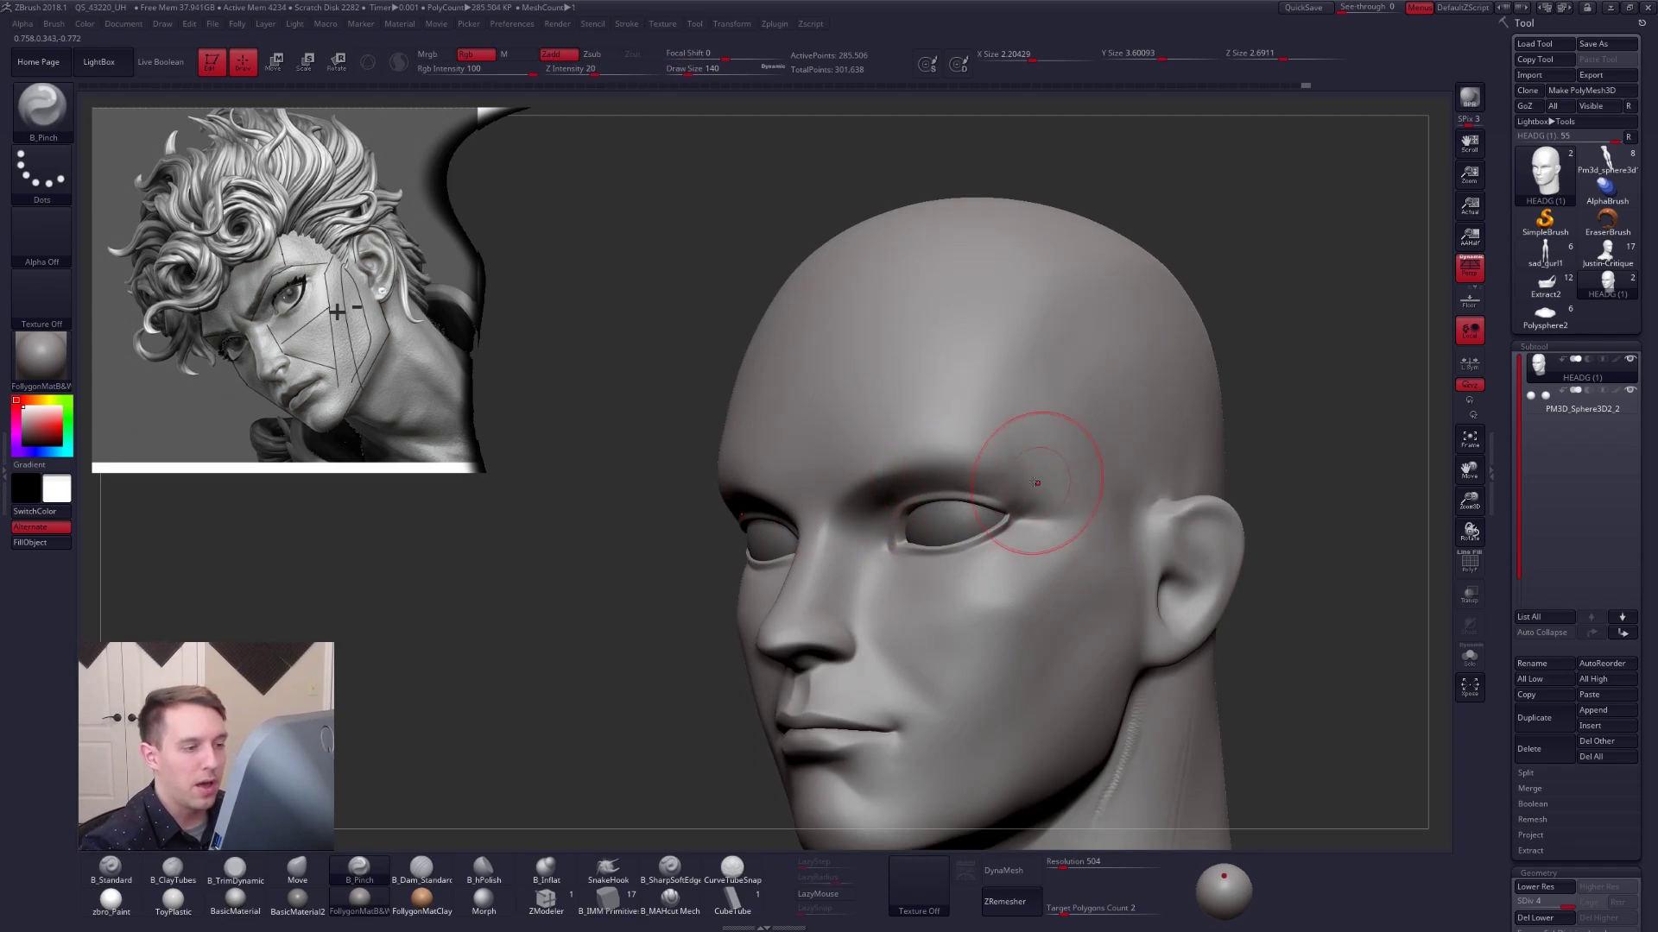
pyautogui.press('[')
pyautogui.moveTo(1022, 520); pyautogui.dragTo(1066, 552, button='right')
pyautogui.keyDown('ctrl'); pyautogui.moveTo(1067, 552); pyautogui.dragTo(1036, 496, button='right'); pyautogui.keyUp('ctrl')
pyautogui.moveTo(1036, 596); pyautogui.dragTo(1032, 570, button='right')
pyautogui.keyDown('alt'); pyautogui.moveTo(1032, 569); pyautogui.dragTo(967, 485, button='right'); pyautogui.keyUp('alt')
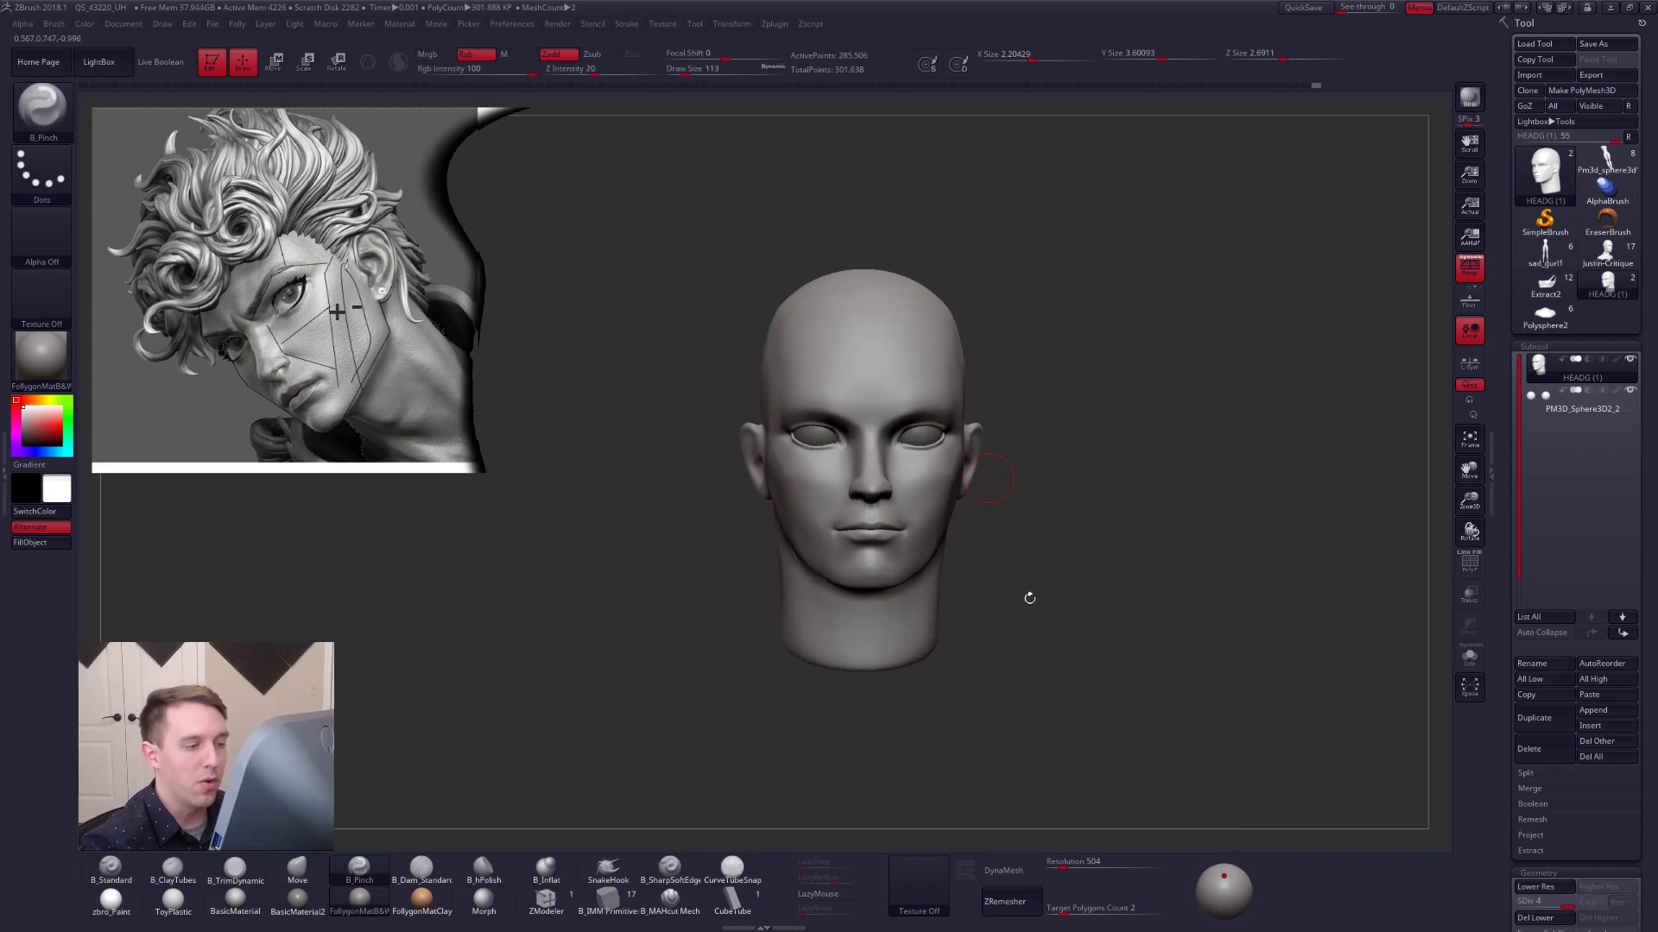
# Compare the sculpt with an early undo history state in three-quarter view, restore the latest state and face the head forward.
pyautogui.moveTo(1148, 740); pyautogui.dragTo(1090, 662, button='right')
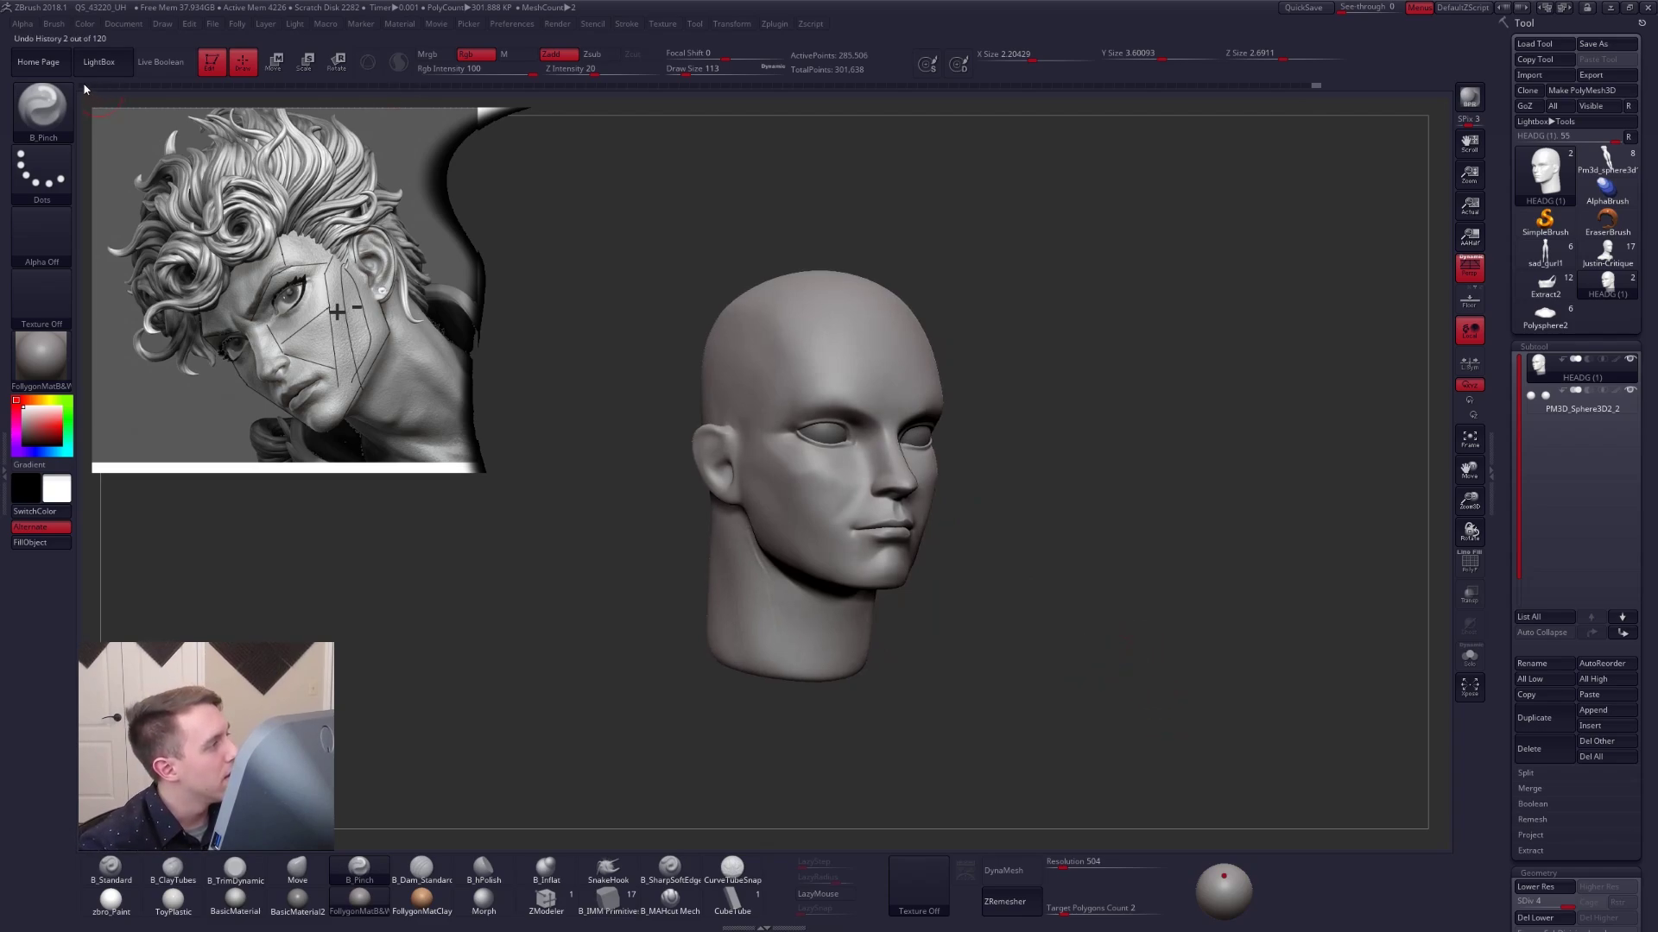
pyautogui.hotkey('shift', 'd')
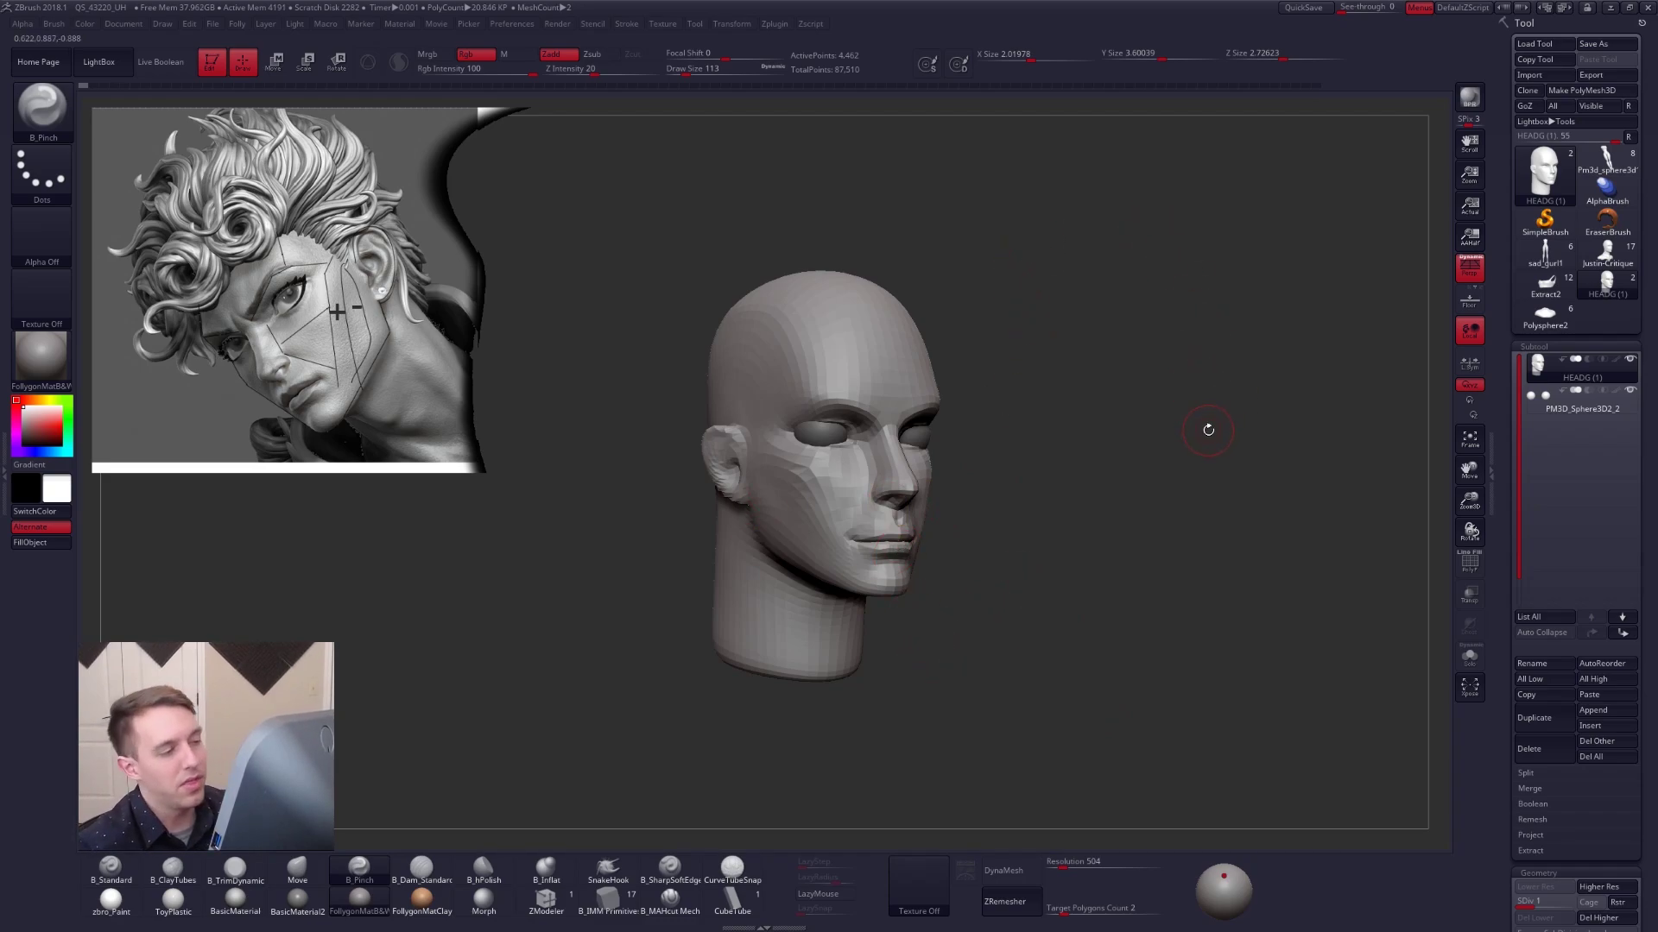
pyautogui.click(1317, 87)
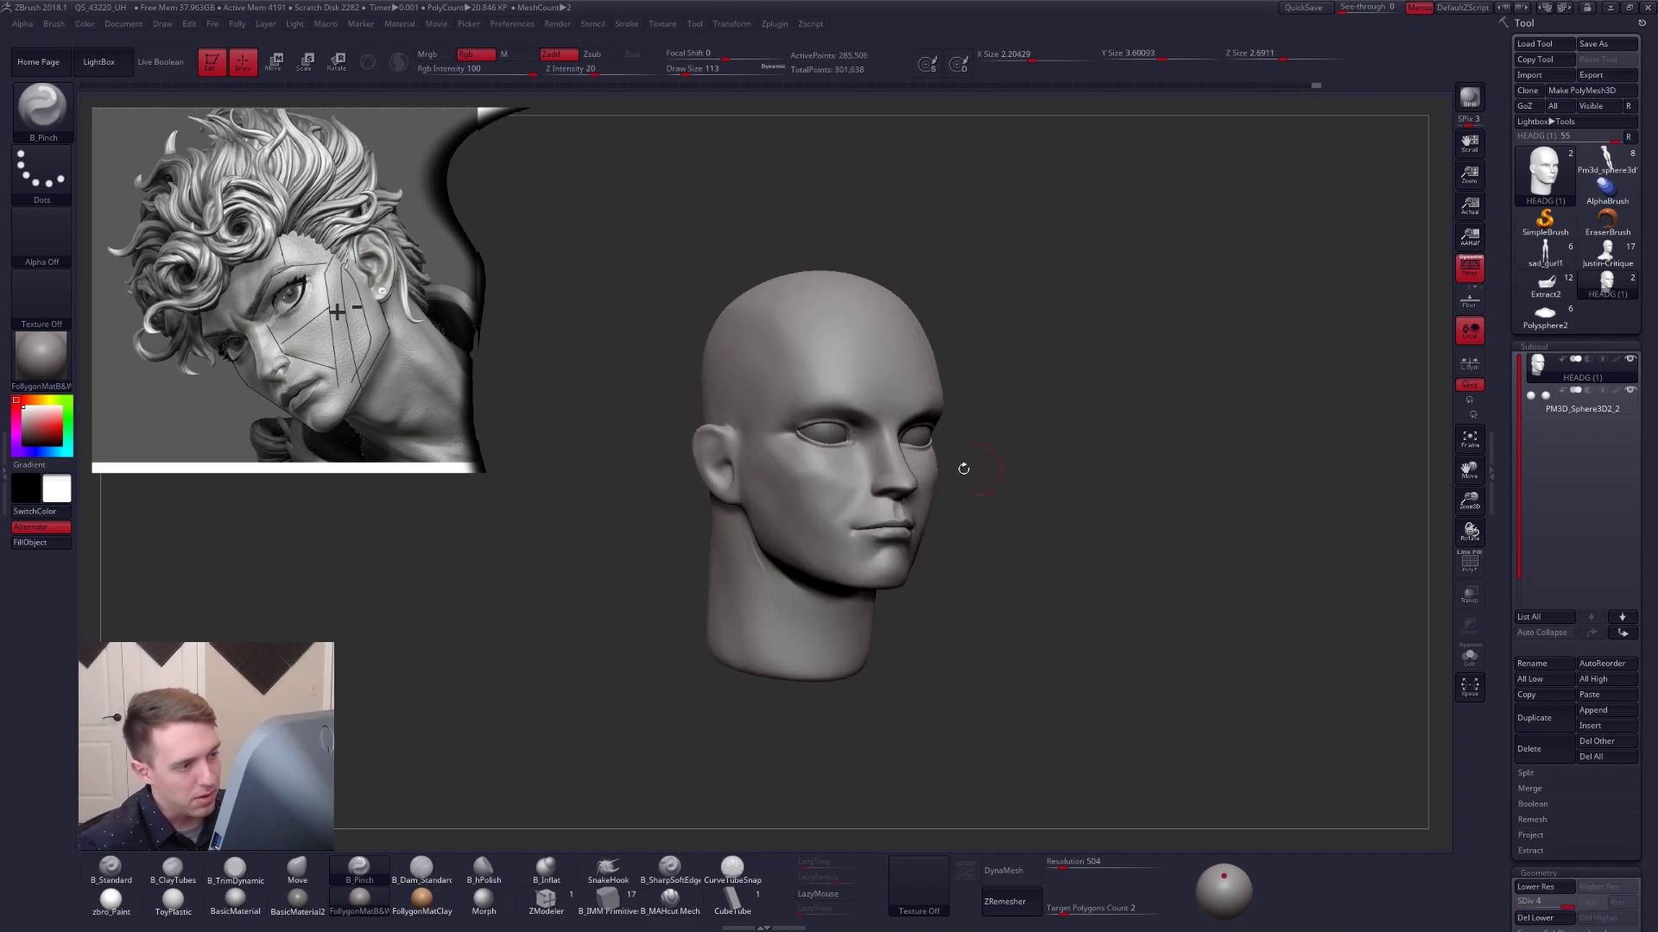
pyautogui.keyDown('shift'); pyautogui.moveTo(962, 469); pyautogui.dragTo(859, 612); pyautogui.keyUp('shift')
pyautogui.press('5')
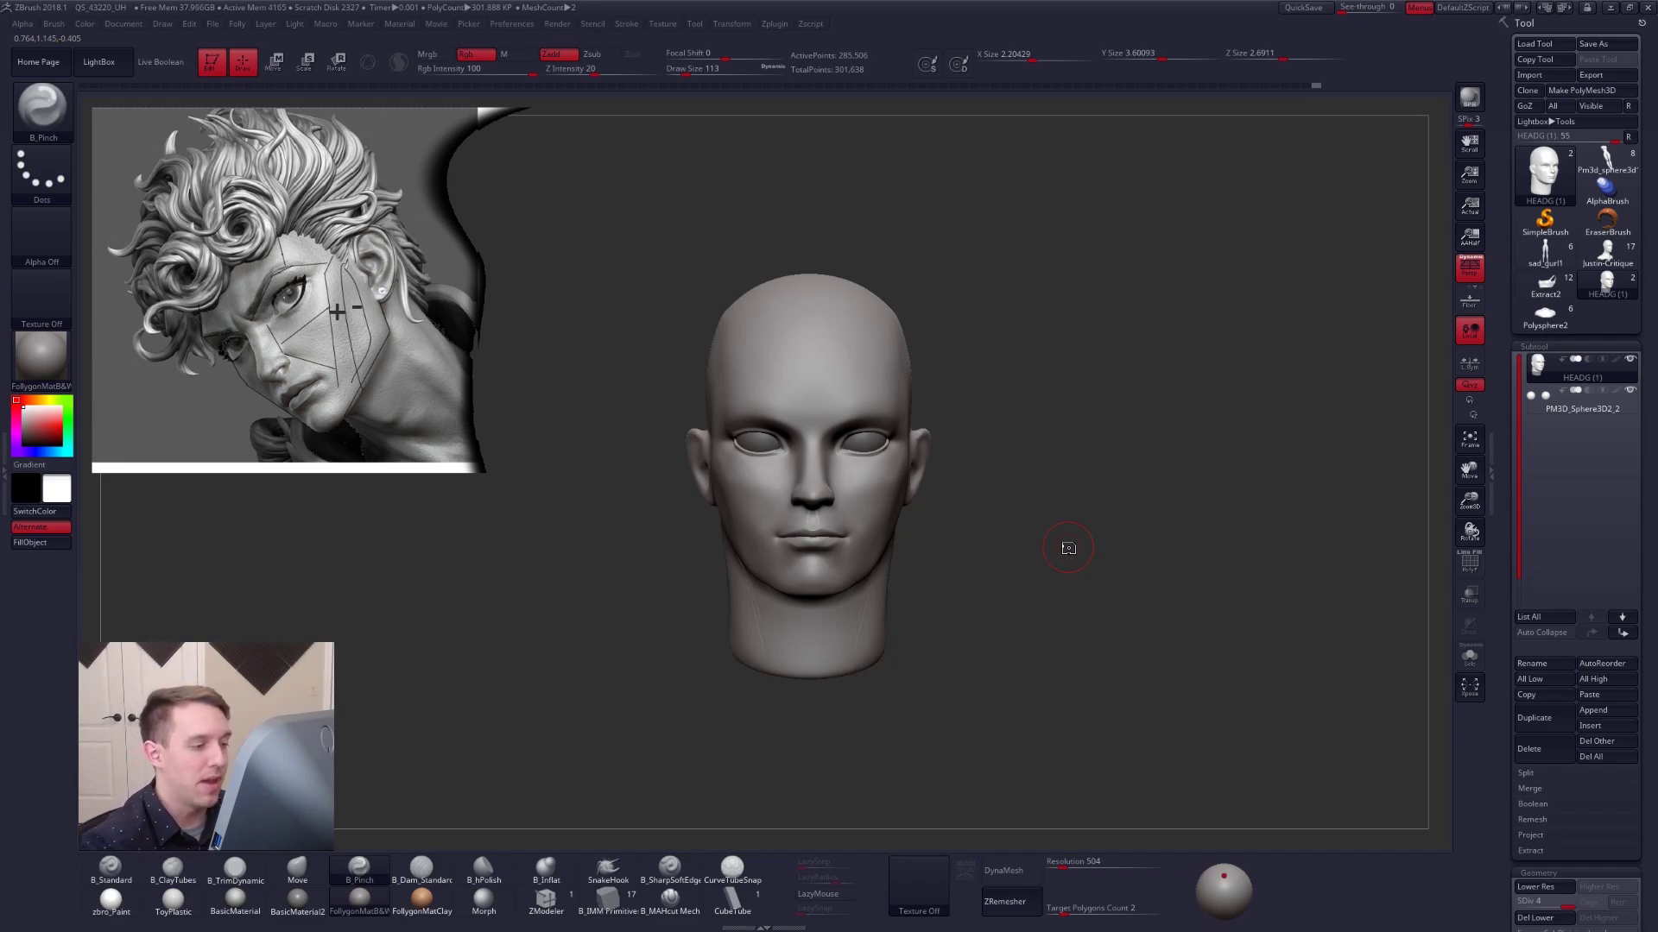
# Flatten the jaw and cheek planes from the side with a larger Trim Dynamic brush at subdivision level 2.
pyautogui.moveTo(1068, 548)
pyautogui.mouseDown()
pyautogui.moveTo(903, 557)
pyautogui.moveTo(864, 587)
pyautogui.mouseUp()
pyautogui.press('space')
pyautogui.moveTo(777, 708)
pyautogui.mouseDown()
pyautogui.moveTo(708, 708)
pyautogui.moveTo(759, 743)
pyautogui.mouseUp()
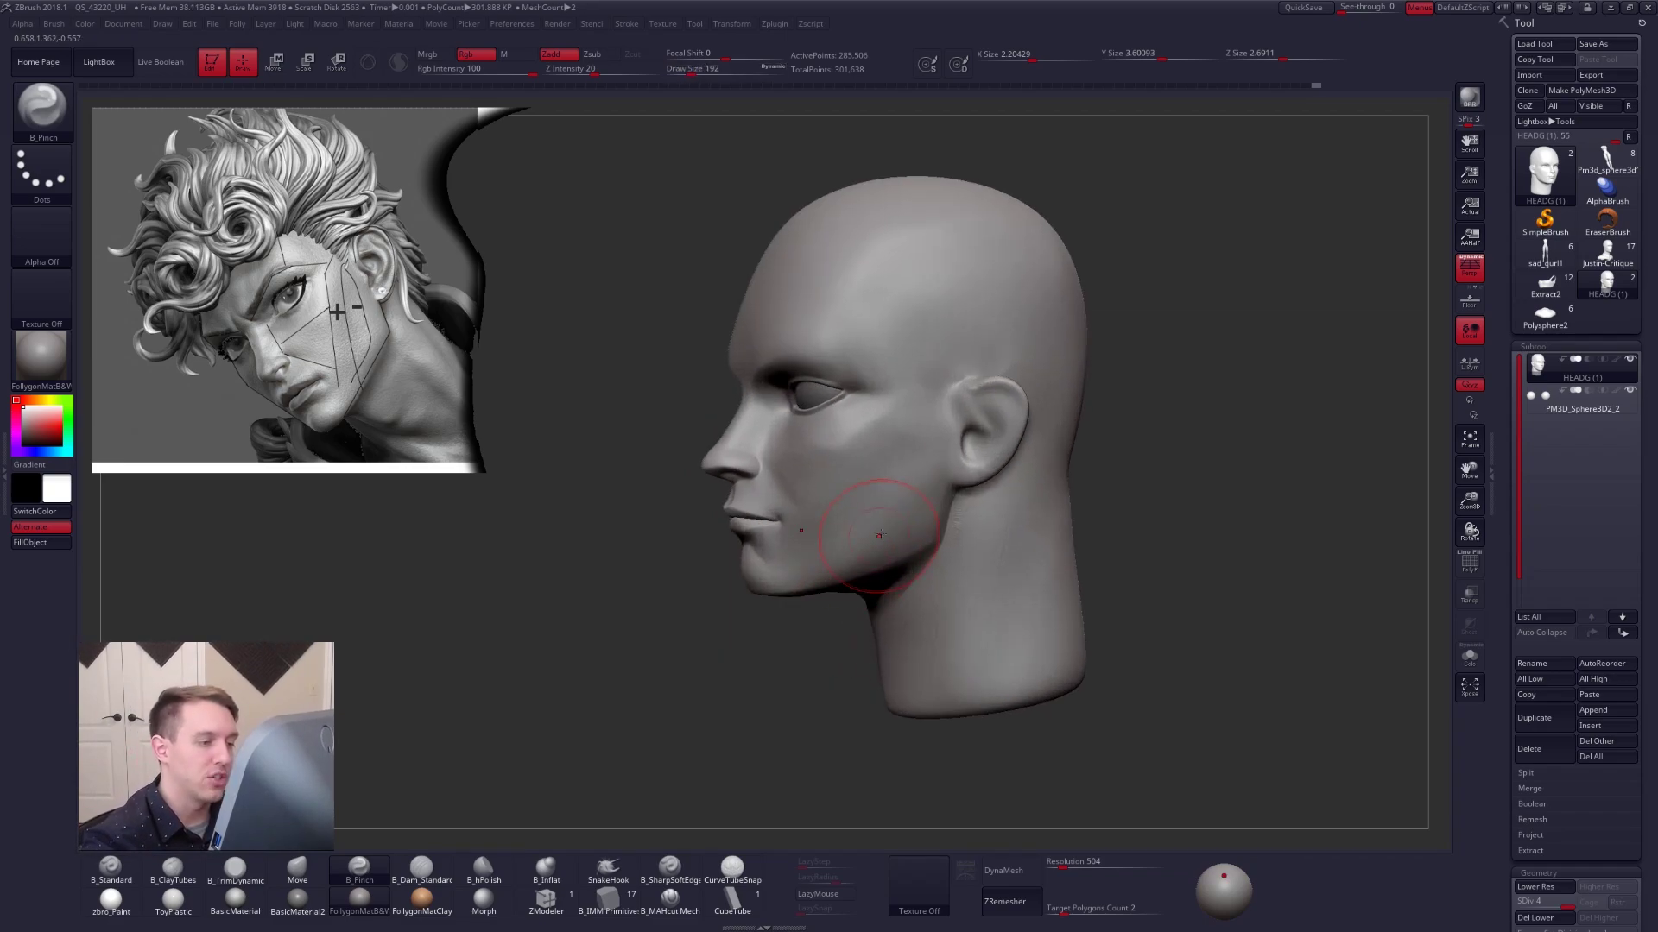
pyautogui.press('space')
pyautogui.moveTo(879, 535); pyautogui.dragTo(861, 534)
pyautogui.keyDown('alt'); pyautogui.moveTo(836, 625); pyautogui.dragTo(877, 654); pyautogui.keyUp('alt')
pyautogui.press('space')
pyautogui.moveTo(888, 567); pyautogui.dragTo(896, 565)
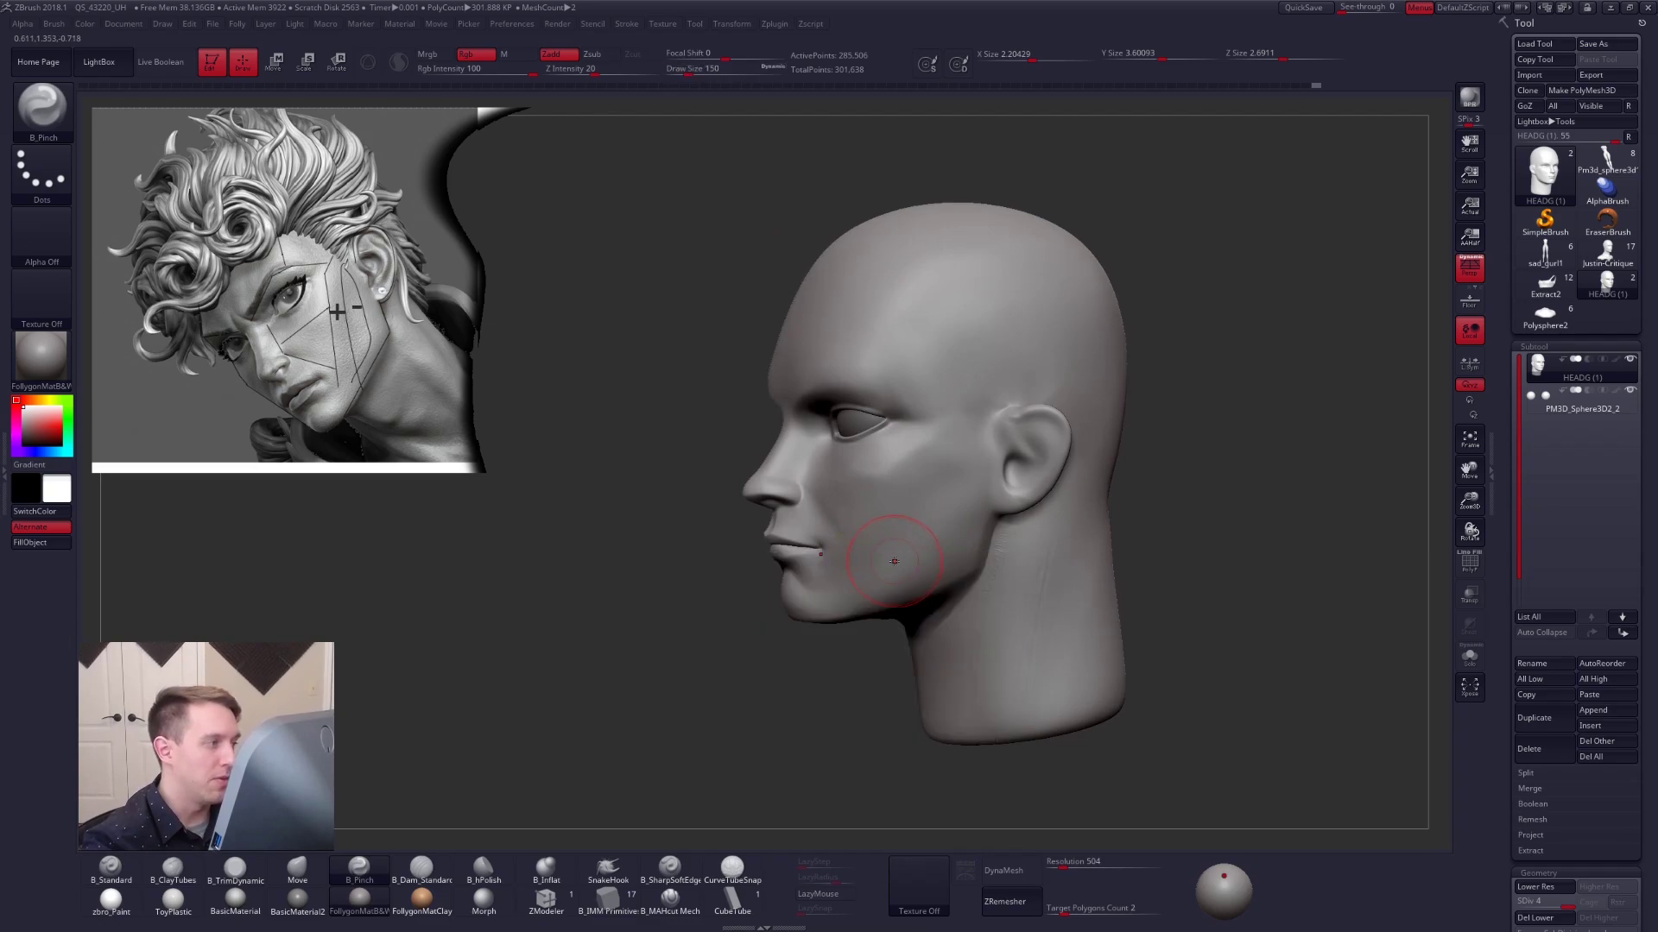
pyautogui.moveTo(790, 691)
pyautogui.mouseDown()
pyautogui.moveTo(903, 692)
pyautogui.moveTo(841, 704)
pyautogui.moveTo(829, 671)
pyautogui.mouseUp()
pyautogui.press('space')
pyautogui.moveTo(881, 585); pyautogui.dragTo(862, 594)
pyautogui.press('3')
pyautogui.hotkey('shift', 'd')
pyautogui.hotkey('shift', 'd')
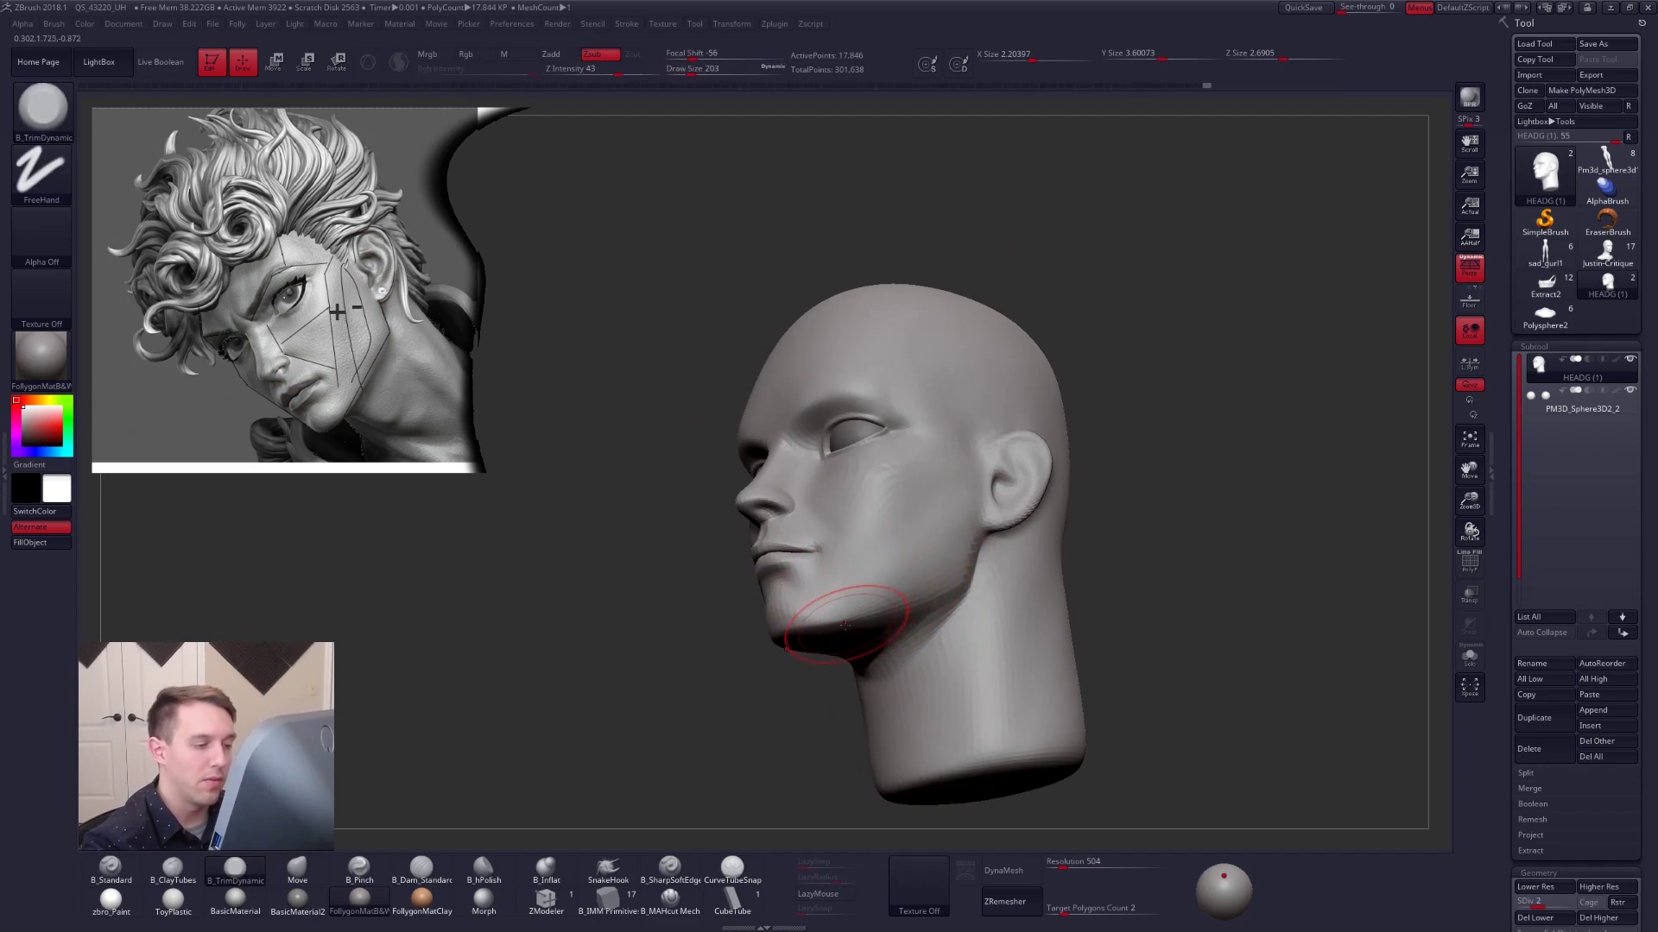
# Build up the form under the chin and jaw with the ClayTubes brush at subdivision level 3 and smooth it.
pyautogui.press('d')
pyautogui.moveTo(889, 573)
pyautogui.mouseDown(button='right')
pyautogui.moveTo(837, 662)
pyautogui.moveTo(889, 596)
pyautogui.moveTo(880, 556)
pyautogui.mouseUp(button='right')
pyautogui.press('2')
pyautogui.moveTo(865, 568)
pyautogui.mouseDown()
pyautogui.moveTo(888, 583)
pyautogui.moveTo(894, 561)
pyautogui.mouseUp()
pyautogui.moveTo(896, 555); pyautogui.dragTo(857, 587, button='right')
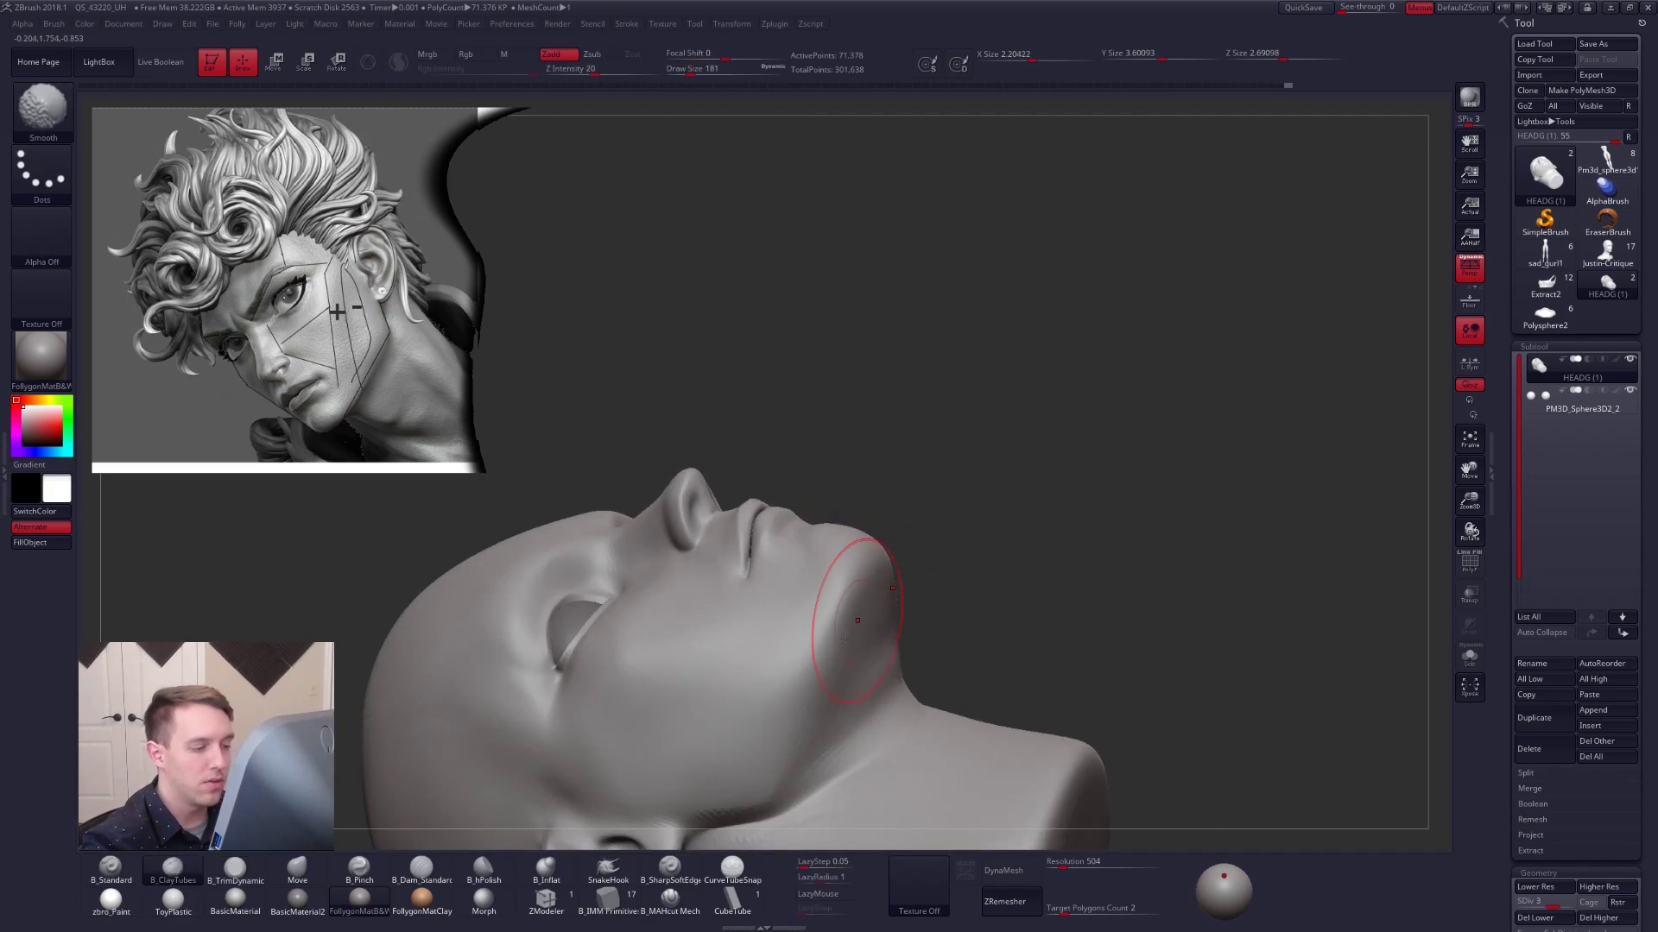
# Sharpen the lower jaw edge and its transition into the neck with the Pinch brush at subdivision level 4.
pyautogui.moveTo(814, 666)
pyautogui.mouseDown(button='right')
pyautogui.moveTo(896, 643)
pyautogui.moveTo(820, 632)
pyautogui.moveTo(937, 645)
pyautogui.mouseUp(button='right')
pyautogui.press('5')
pyautogui.press('d')
pyautogui.moveTo(1019, 613)
pyautogui.mouseDown()
pyautogui.moveTo(958, 661)
pyautogui.moveTo(802, 710)
pyautogui.mouseUp()
pyautogui.moveTo(1041, 540); pyautogui.dragTo(935, 690)
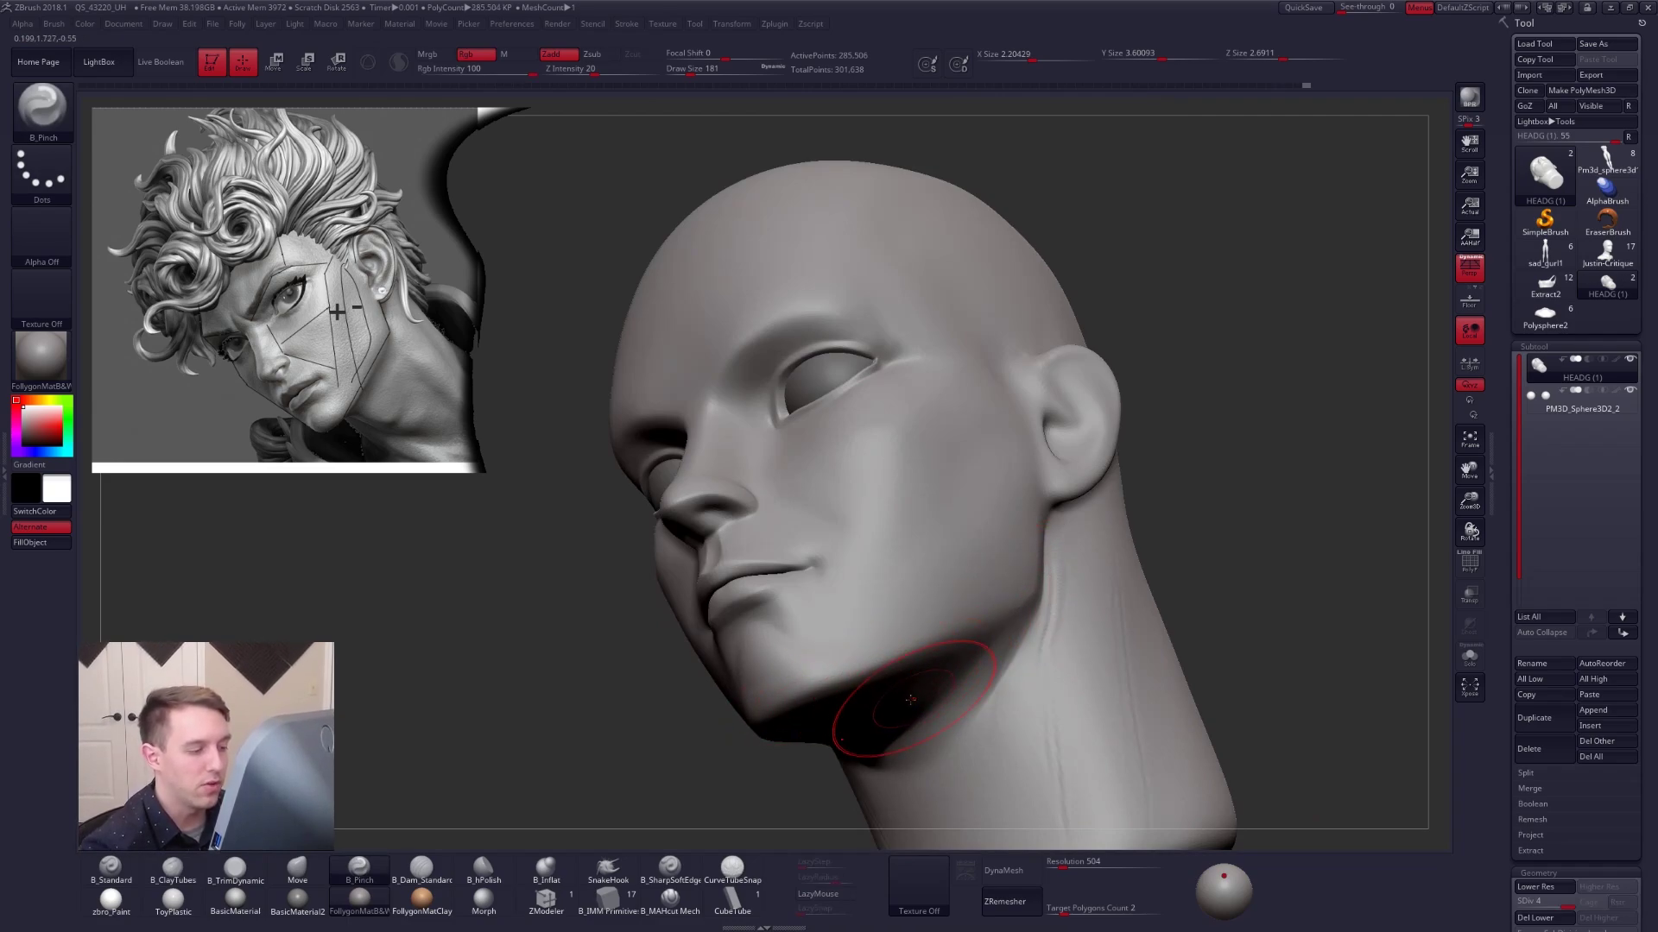
# Flatten the underside of the chin with the Trim Dynamic brush, viewing the head from below.
pyautogui.moveTo(928, 691); pyautogui.dragTo(847, 586, button='right')
pyautogui.press('b')
pyautogui.press('c')
pyautogui.press('t')
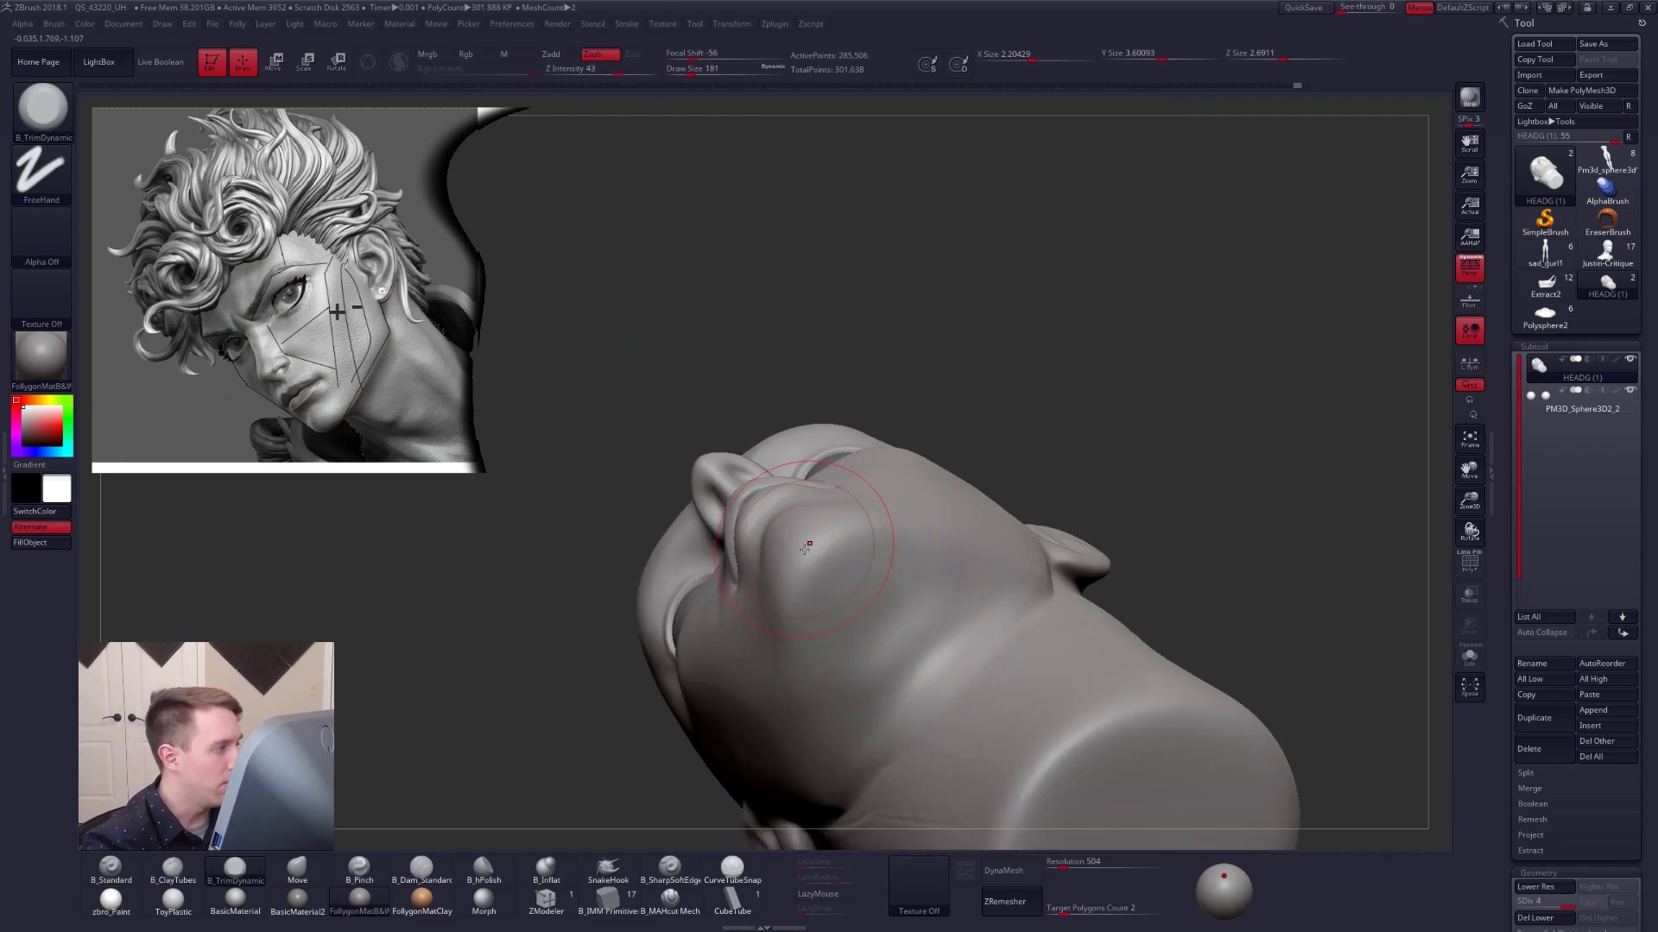
pyautogui.press('shift')
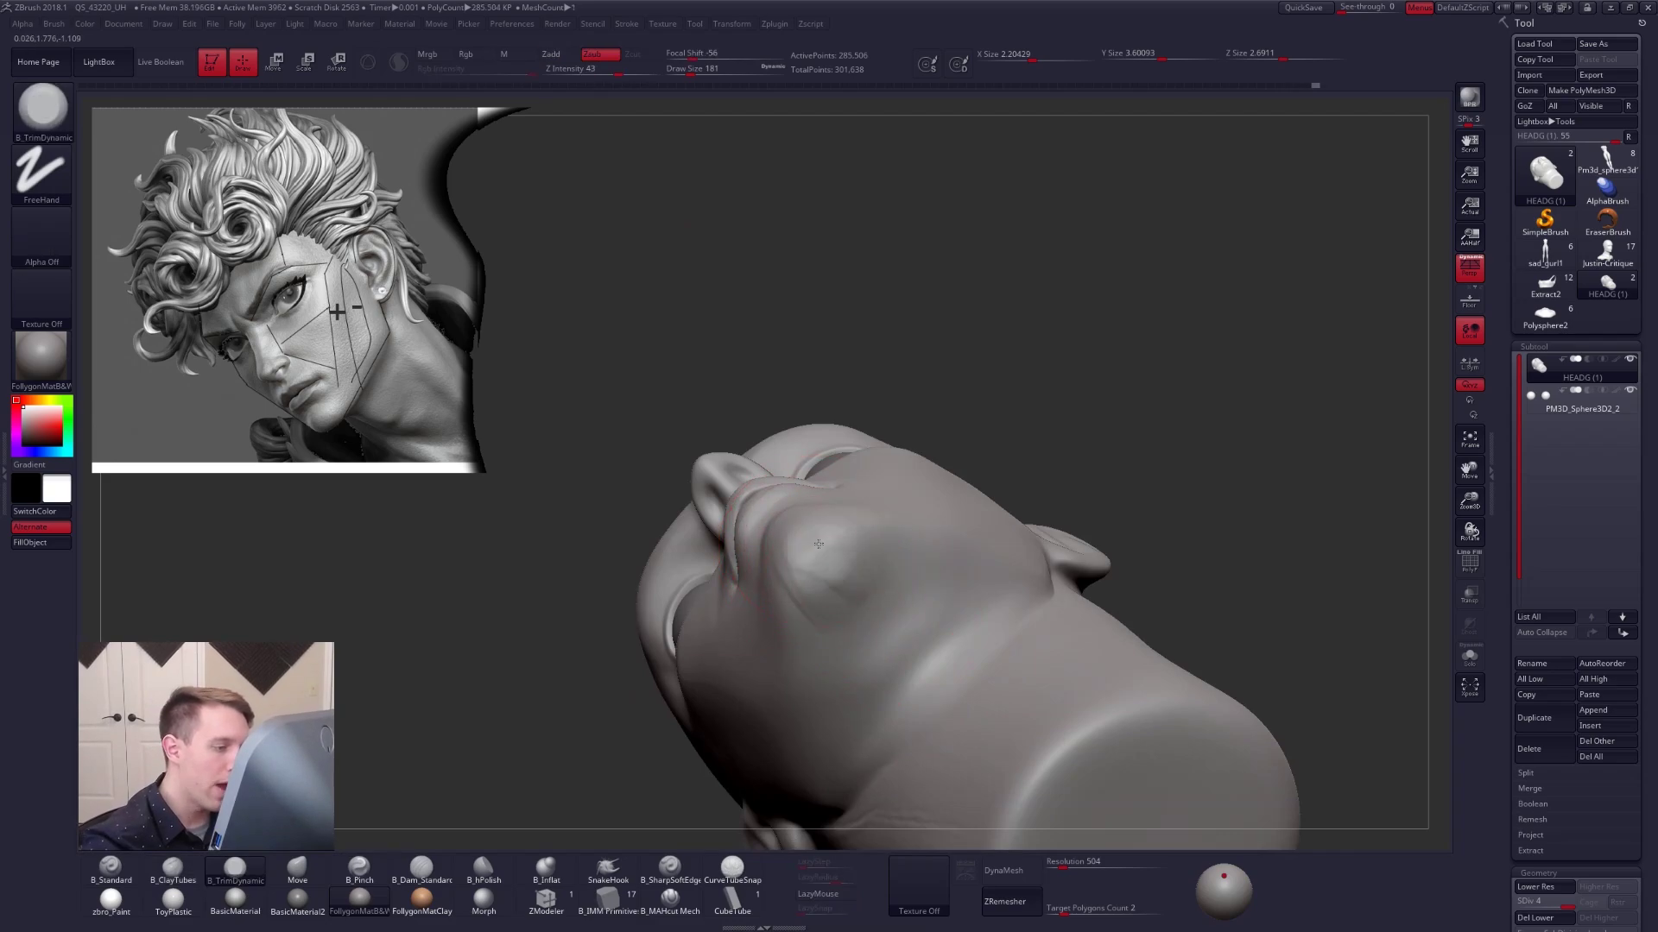
# Smooth the area under the jaw and the upper neck from the side.
pyautogui.moveTo(821, 562)
pyautogui.mouseDown(button='right')
pyautogui.moveTo(832, 630)
pyautogui.moveTo(806, 547)
pyautogui.moveTo(836, 600)
pyautogui.mouseUp(button='right')
pyautogui.press('shift')
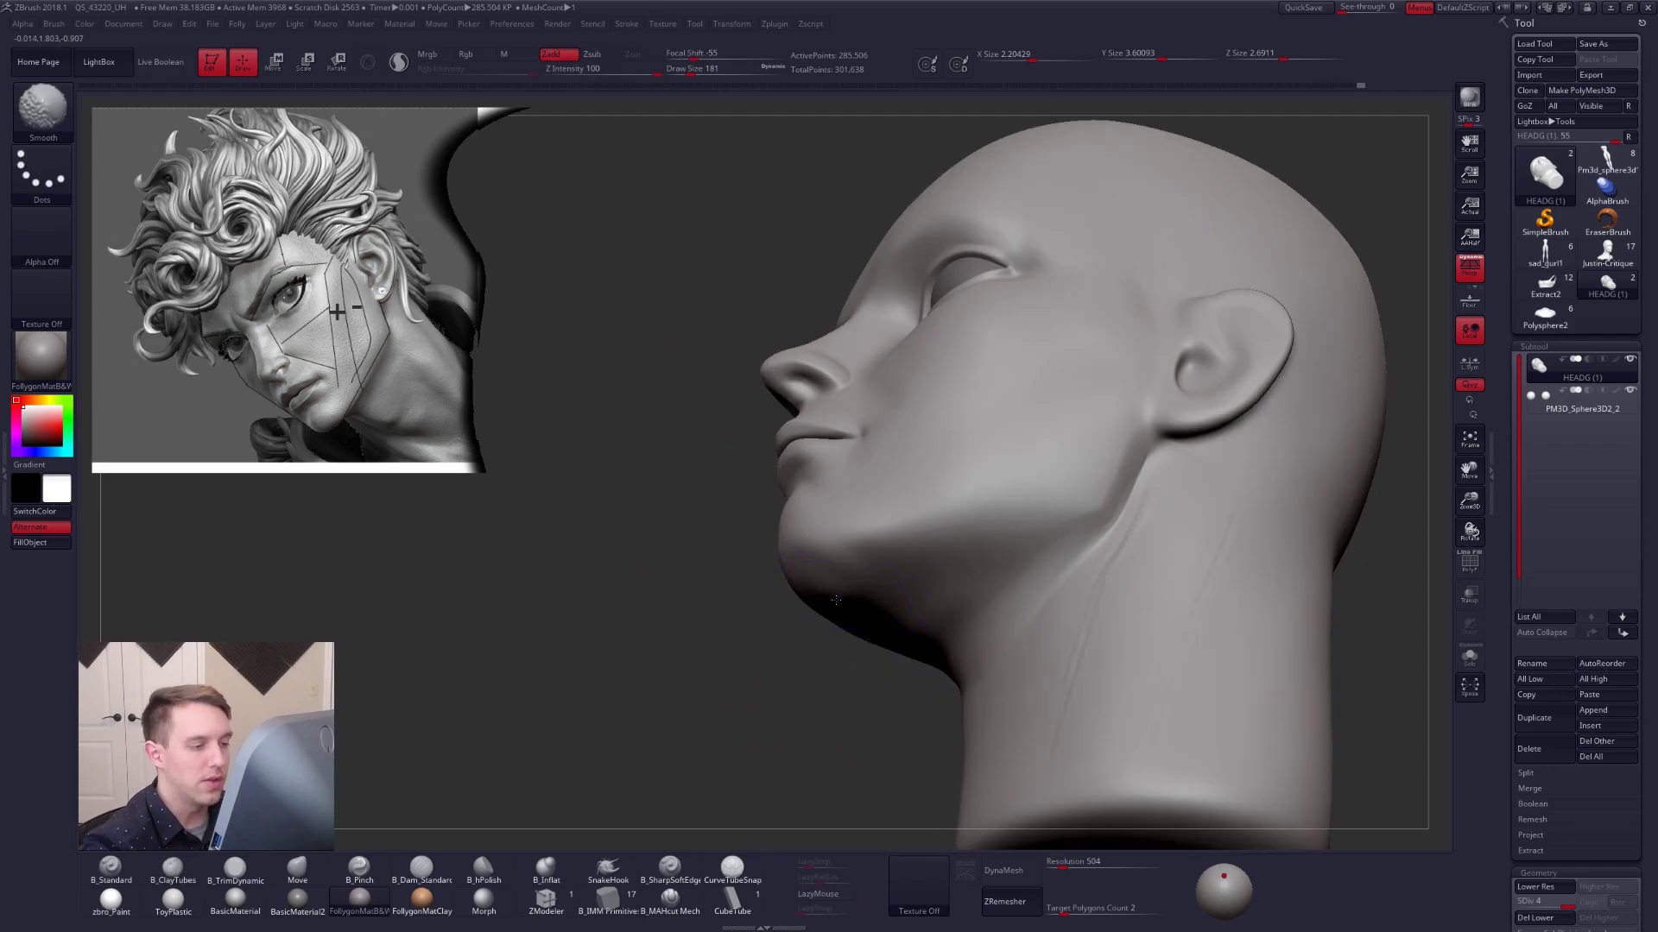
pyautogui.keyDown('shift'); pyautogui.moveTo(981, 533); pyautogui.dragTo(990, 557); pyautogui.keyUp('shift')
pyautogui.moveTo(992, 566)
pyautogui.mouseDown(button='right')
pyautogui.moveTo(1103, 655)
pyautogui.moveTo(1129, 581)
pyautogui.moveTo(1031, 628)
pyautogui.mouseUp(button='right')
pyautogui.keyDown('shift'); pyautogui.moveTo(1050, 669); pyautogui.dragTo(1043, 670); pyautogui.keyUp('shift')
pyautogui.moveTo(1043, 670)
pyautogui.mouseDown(button='right')
pyautogui.moveTo(1070, 663)
pyautogui.moveTo(1110, 609)
pyautogui.mouseUp(button='right')
# Set the ClayTubes brush size to 150 and bring the whole head into a straight front view.
pyautogui.keyDown('alt'); pyautogui.moveTo(1111, 609); pyautogui.dragTo(967, 594, button='right'); pyautogui.keyUp('alt')
pyautogui.press('space')
pyautogui.moveTo(1016, 550); pyautogui.dragTo(1021, 551)
pyautogui.moveTo(903, 458)
pyautogui.mouseDown(button='right')
pyautogui.moveTo(914, 528)
pyautogui.moveTo(934, 557)
pyautogui.moveTo(950, 536)
pyautogui.mouseUp(button='right')
pyautogui.press('space')
pyautogui.moveTo(917, 544); pyautogui.dragTo(907, 543)
pyautogui.moveTo(1089, 660)
pyautogui.keyDown('ctrl'); pyautogui.mouseDown(button='right')
pyautogui.moveTo(1136, 748)
pyautogui.moveTo(1121, 715)
pyautogui.mouseUp(button='right'); pyautogui.keyUp('ctrl')
pyautogui.moveTo(1121, 715); pyautogui.dragTo(1095, 714, button='right')
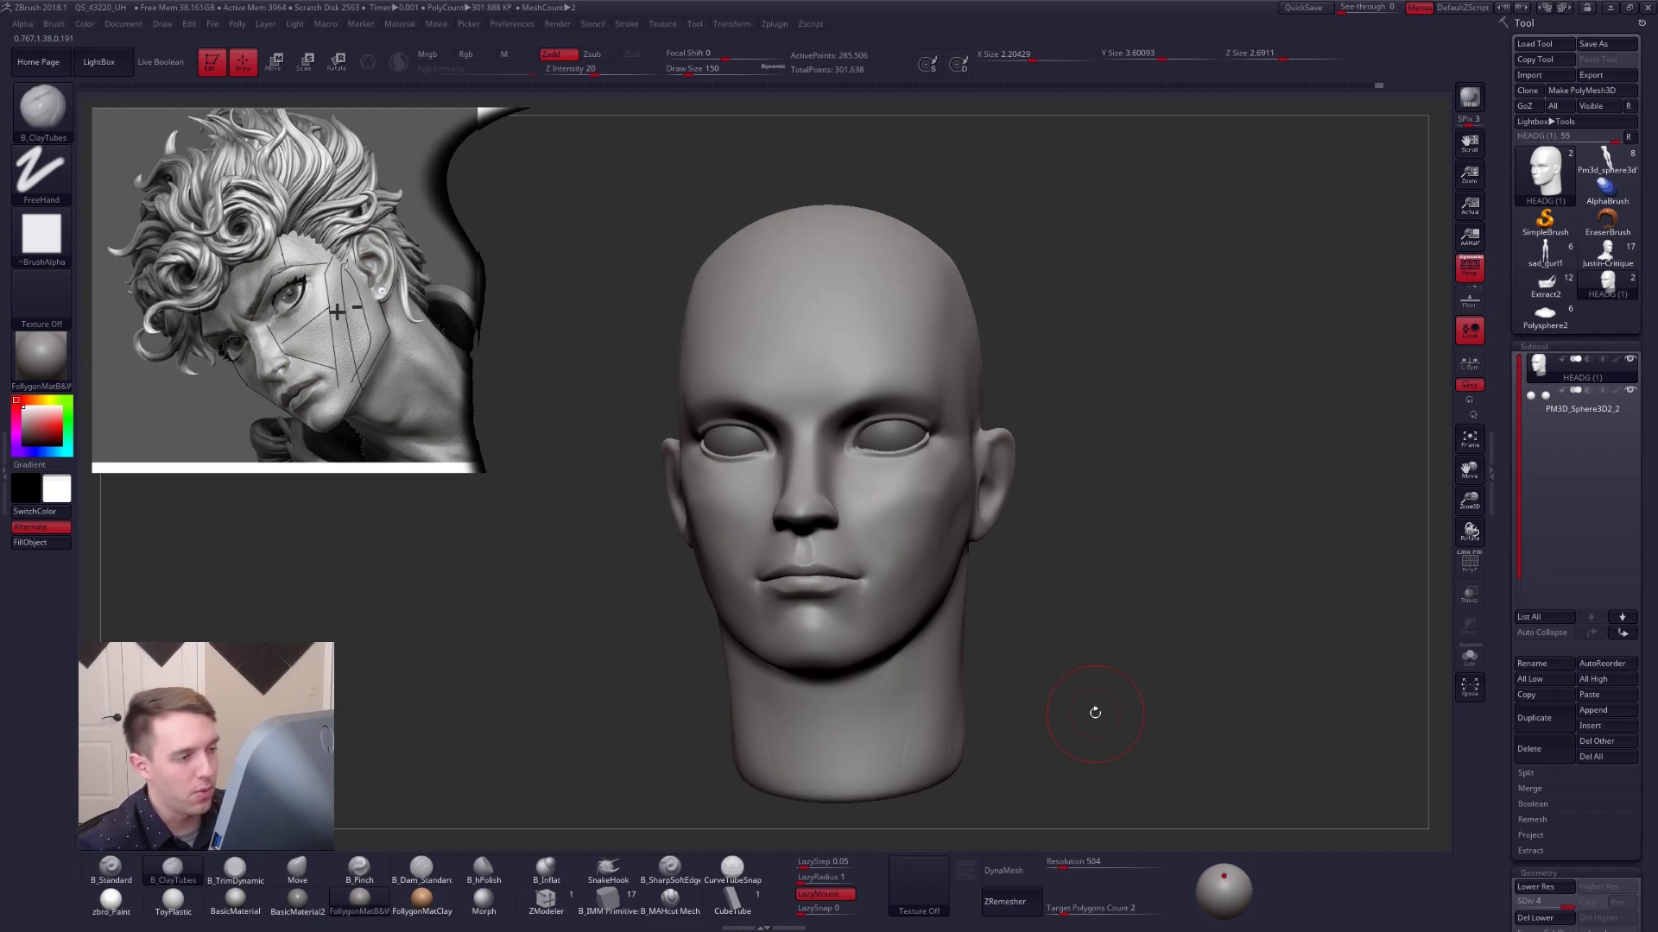
pyautogui.keyDown('shift'); pyautogui.moveTo(1099, 486); pyautogui.dragTo(1140, 397, button='right'); pyautogui.keyUp('shift')
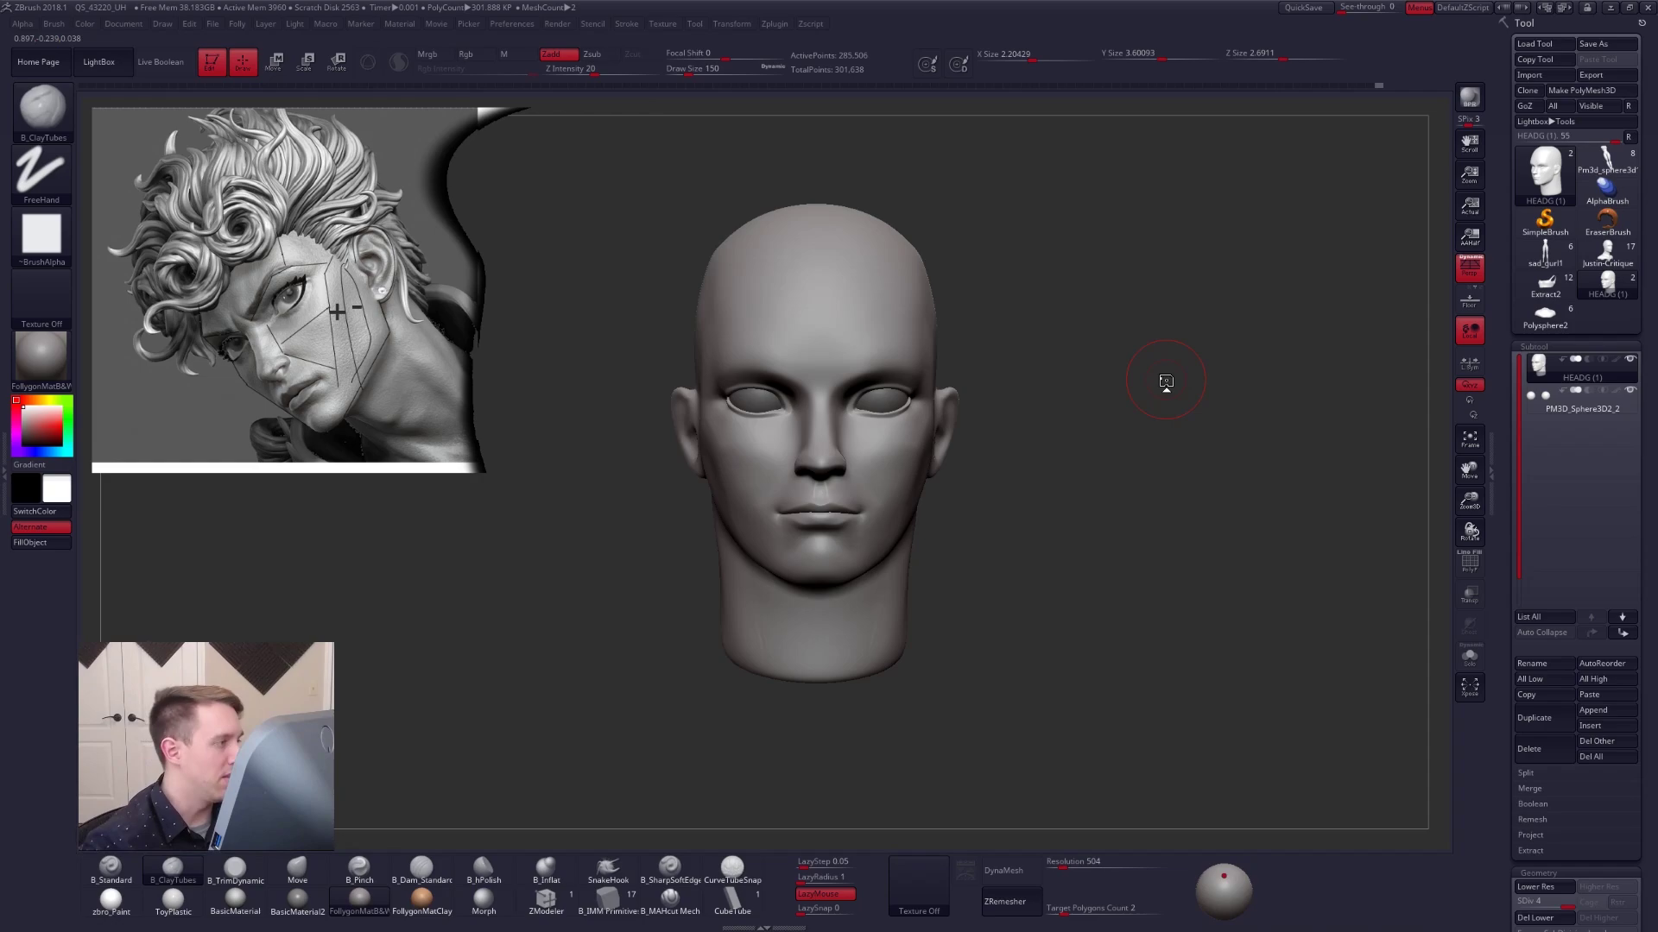
# Work on the head from the front with the Move brush at size 130 on subdivision level 2 and return to level 4.
pyautogui.keyDown('ctrl'); pyautogui.moveTo(935, 431); pyautogui.dragTo(908, 438, button='right'); pyautogui.keyUp('ctrl')
pyautogui.hotkey('shift', 'd')
pyautogui.hotkey('shift', 'd')
pyautogui.press('space')
pyautogui.moveTo(886, 428); pyautogui.dragTo(876, 435)
pyautogui.press('b')
pyautogui.press('m')
pyautogui.press('v')
pyautogui.keyDown('ctrl'); pyautogui.moveTo(936, 448); pyautogui.dragTo(1114, 670, button='right'); pyautogui.keyUp('ctrl')
pyautogui.press('d')
pyautogui.press('d')
pyautogui.keyDown('alt'); pyautogui.moveTo(1151, 727); pyautogui.dragTo(1112, 731, button='right'); pyautogui.keyUp('alt')
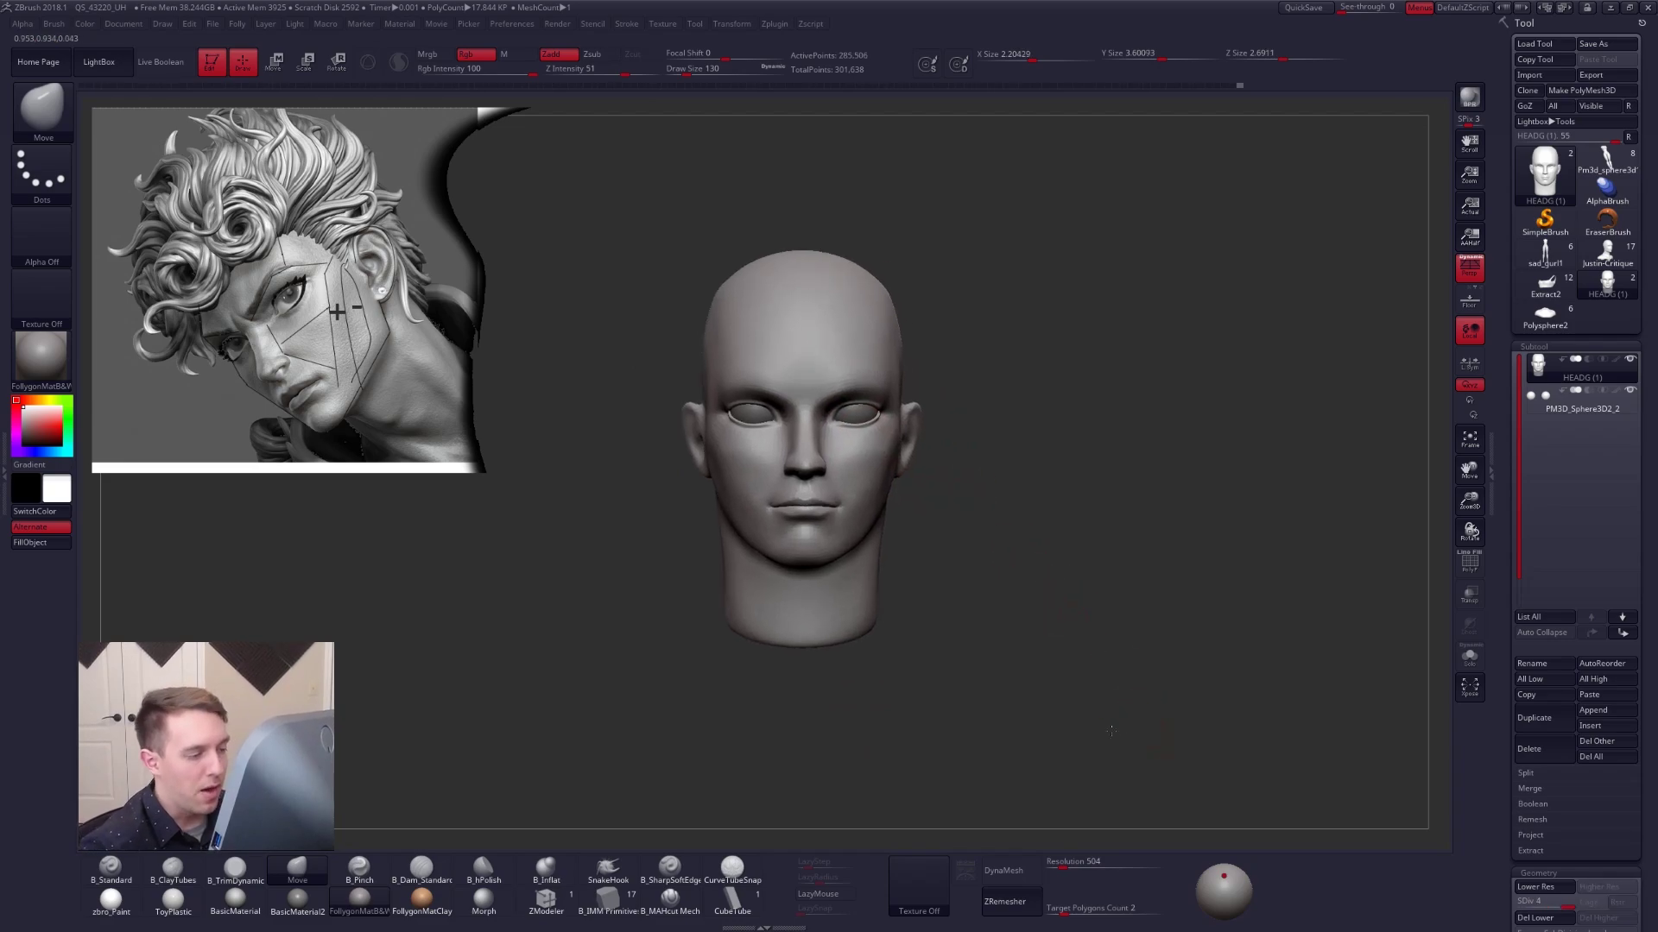